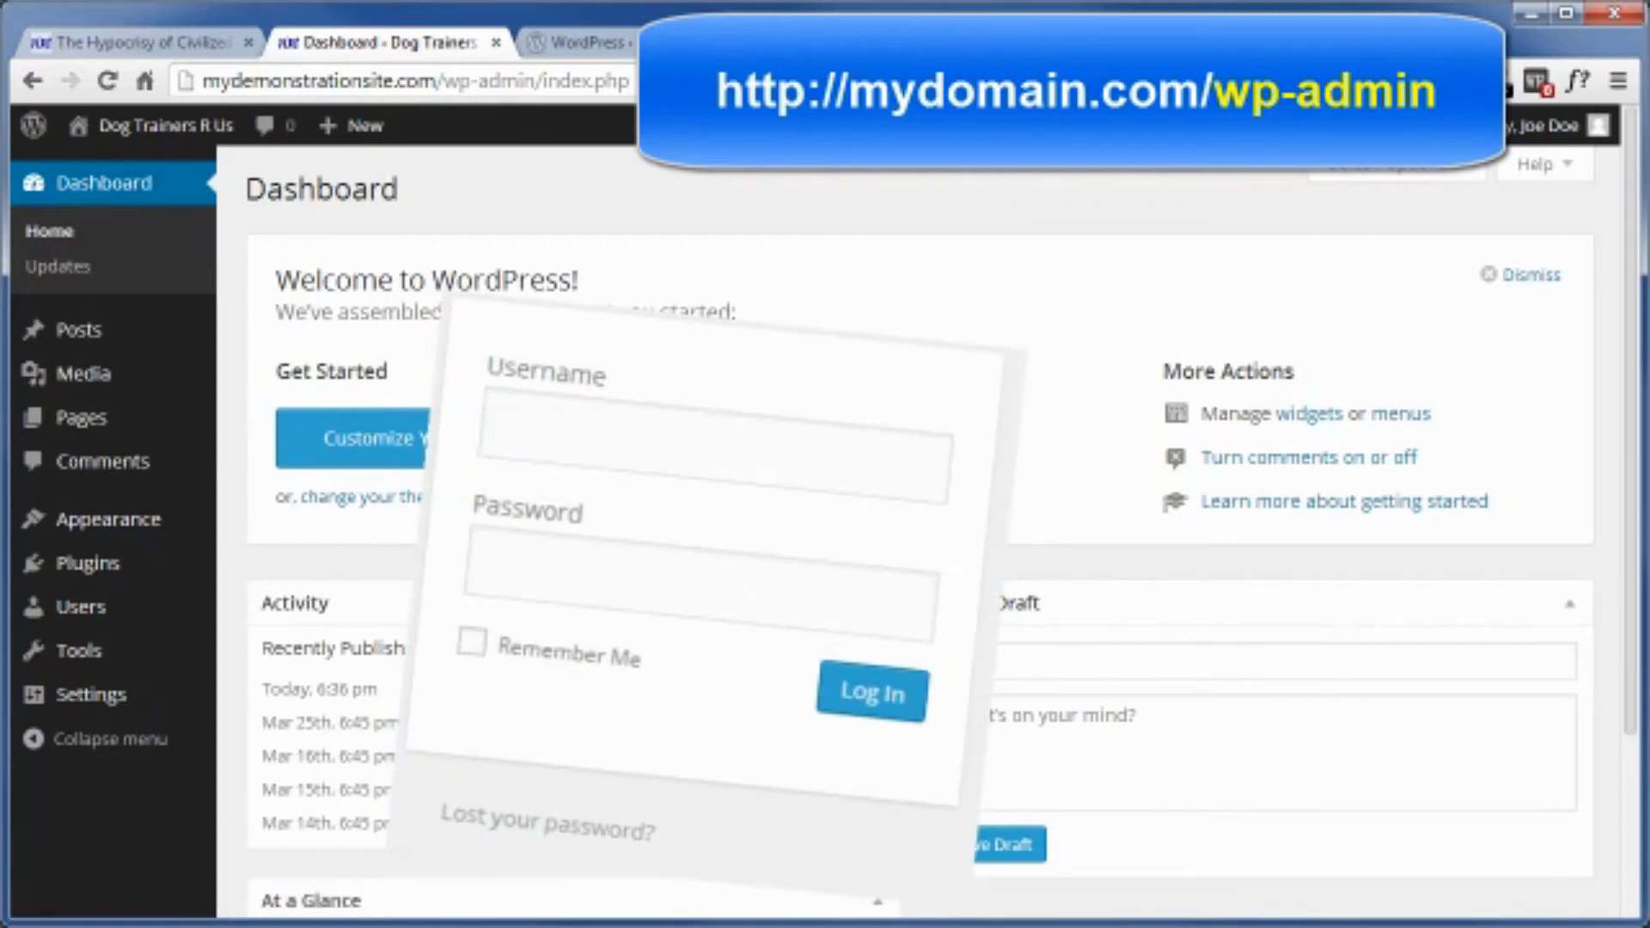
Step: Open the page for adding new plugins from the installed plugins list, and take a look at the WordPress.org plugin directory
{"action": "mouse_move", "coordinate": [84, 568]}
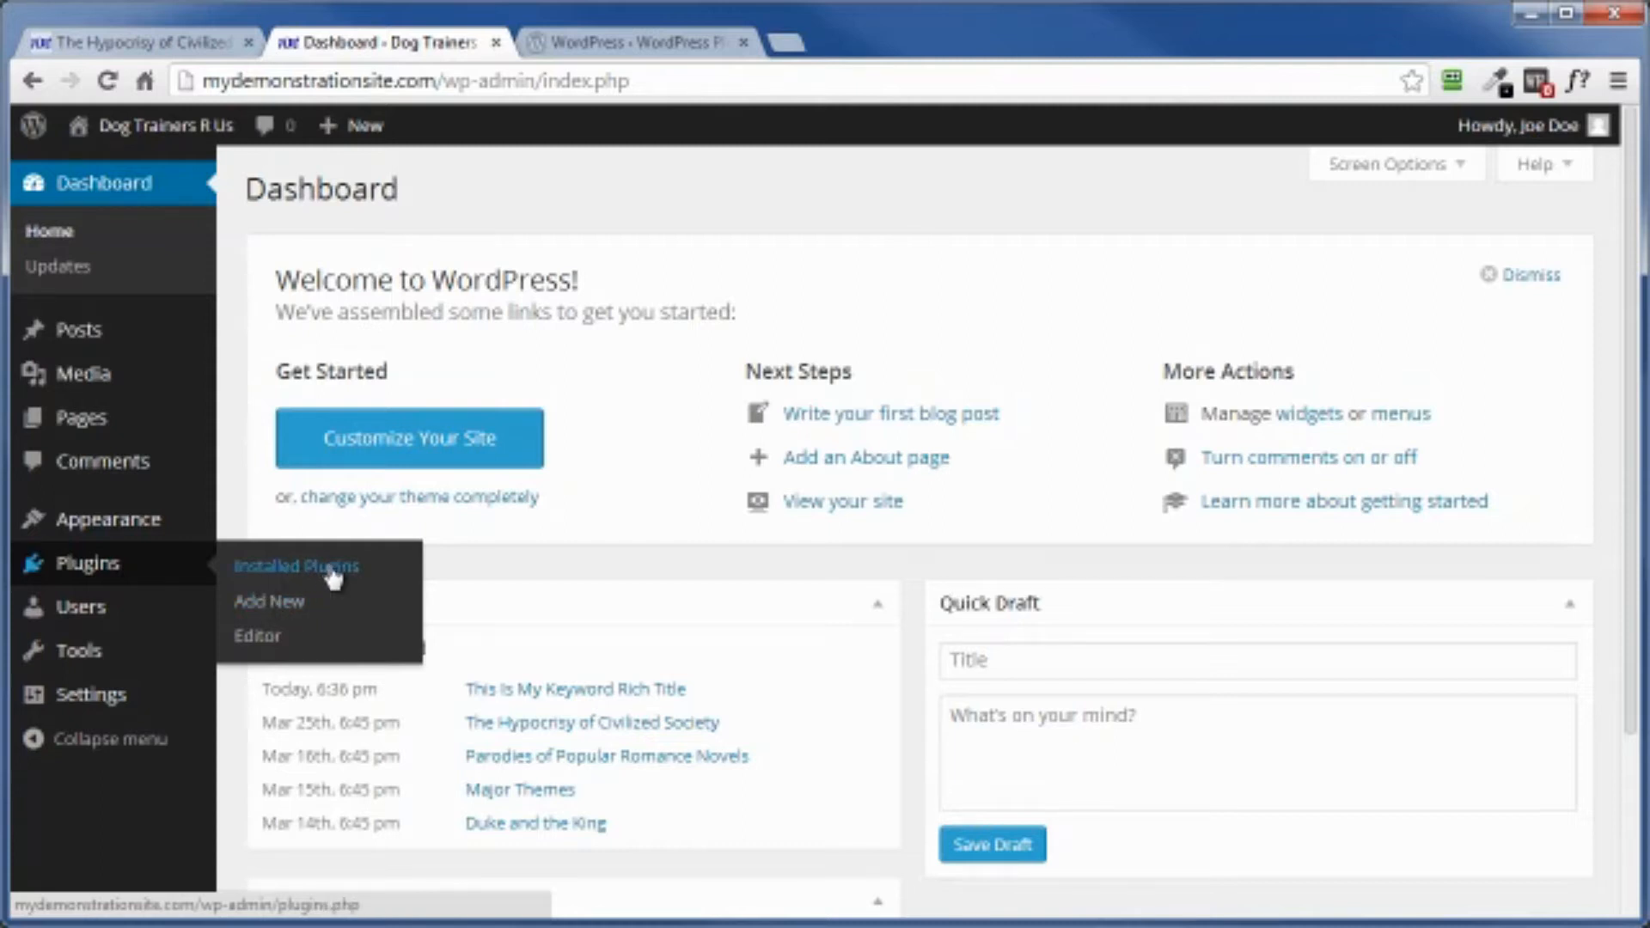
{"action": "left_click", "coordinate": [266, 567]}
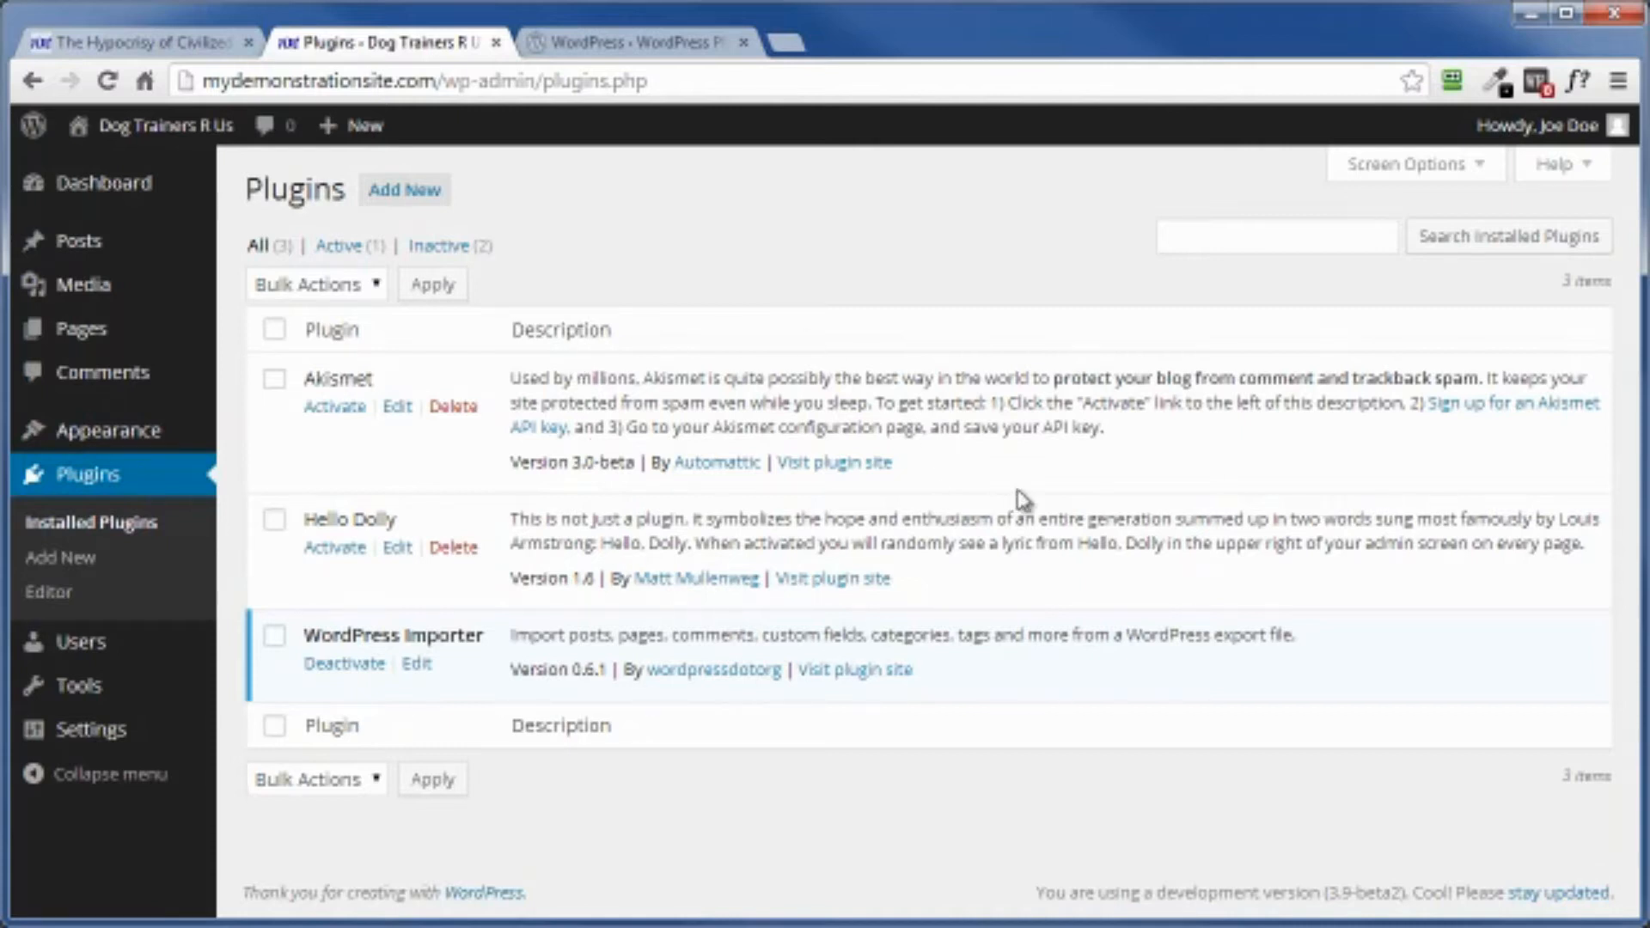
{"action": "left_click", "coordinate": [402, 193]}
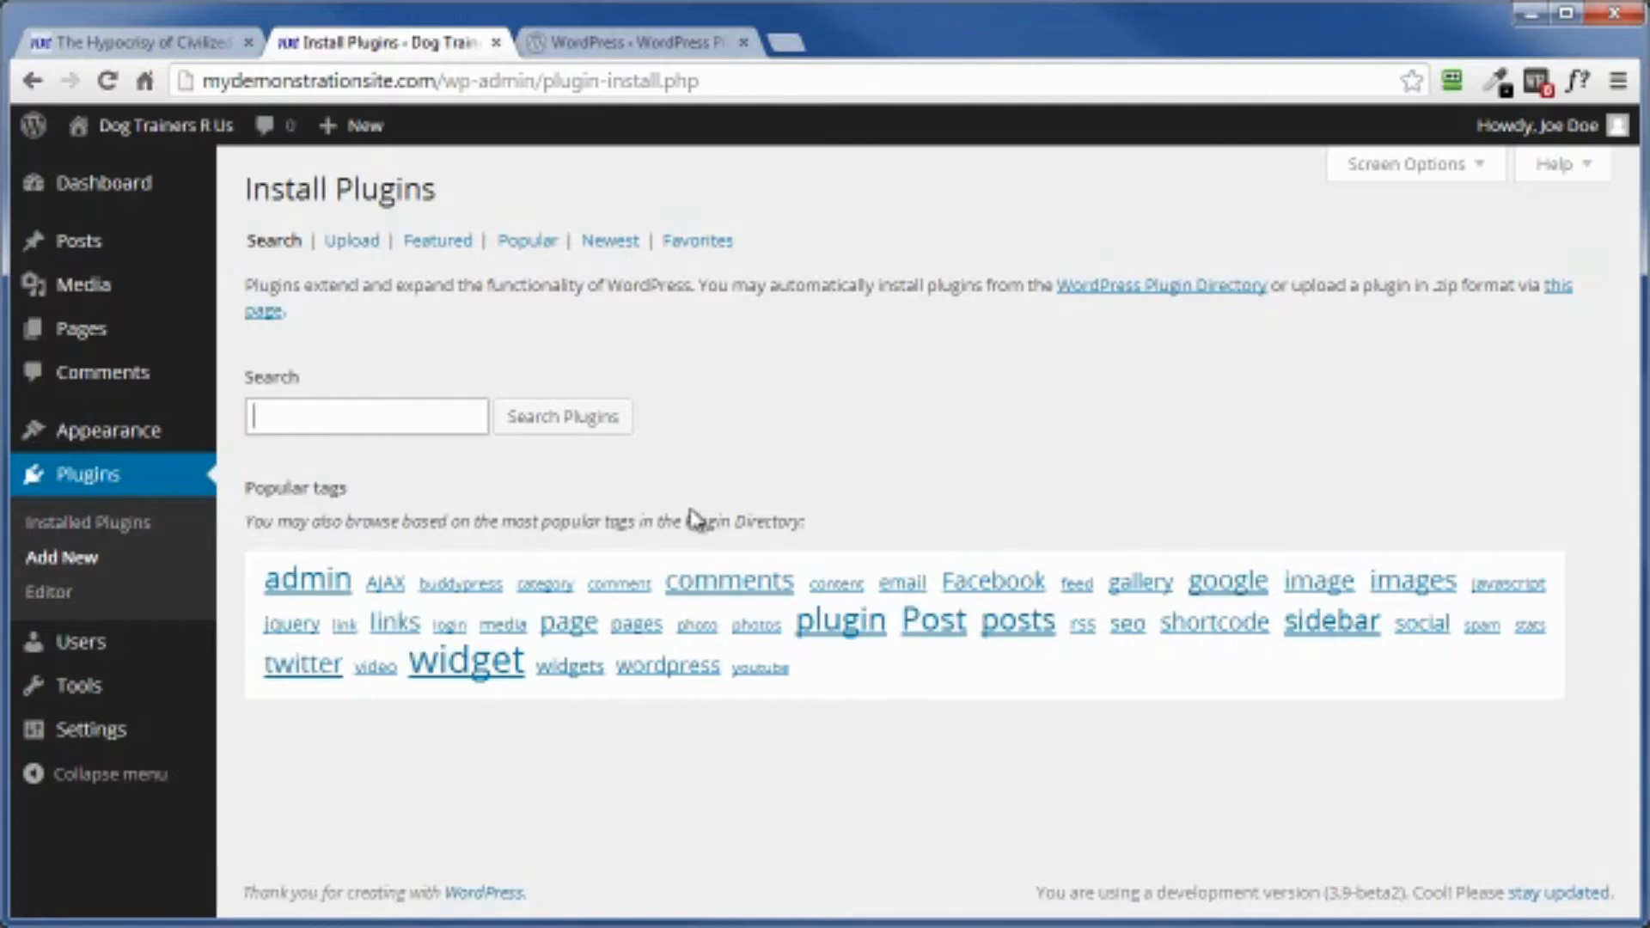
{"action": "left_click", "coordinate": [599, 52]}
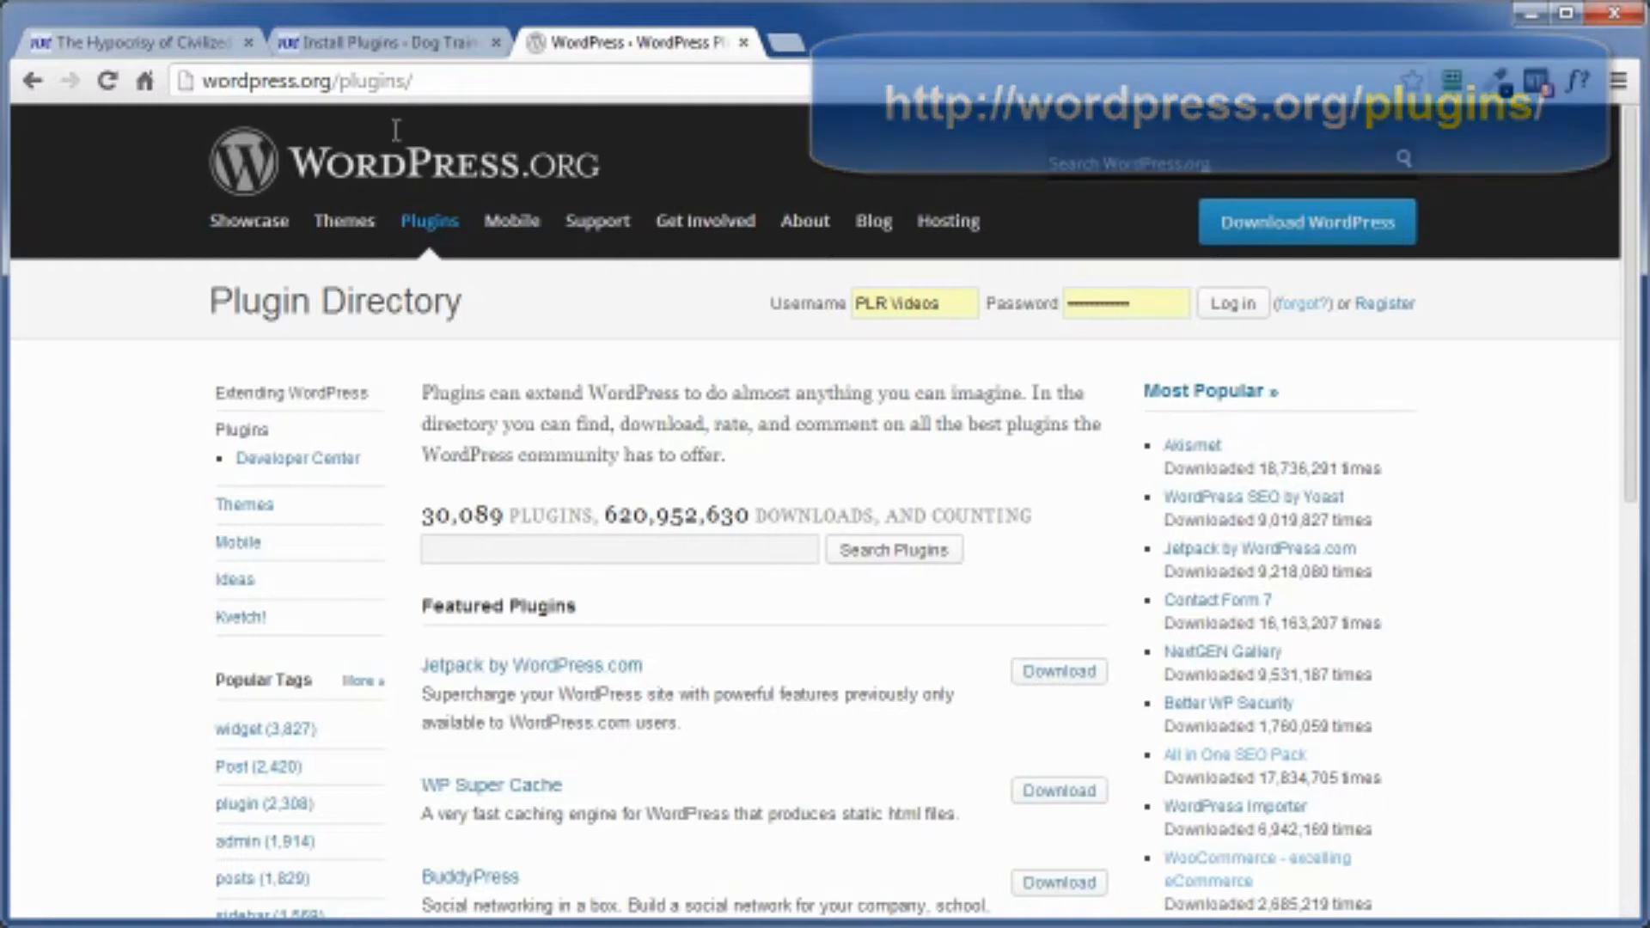
{"action": "left_click", "coordinate": [348, 43]}
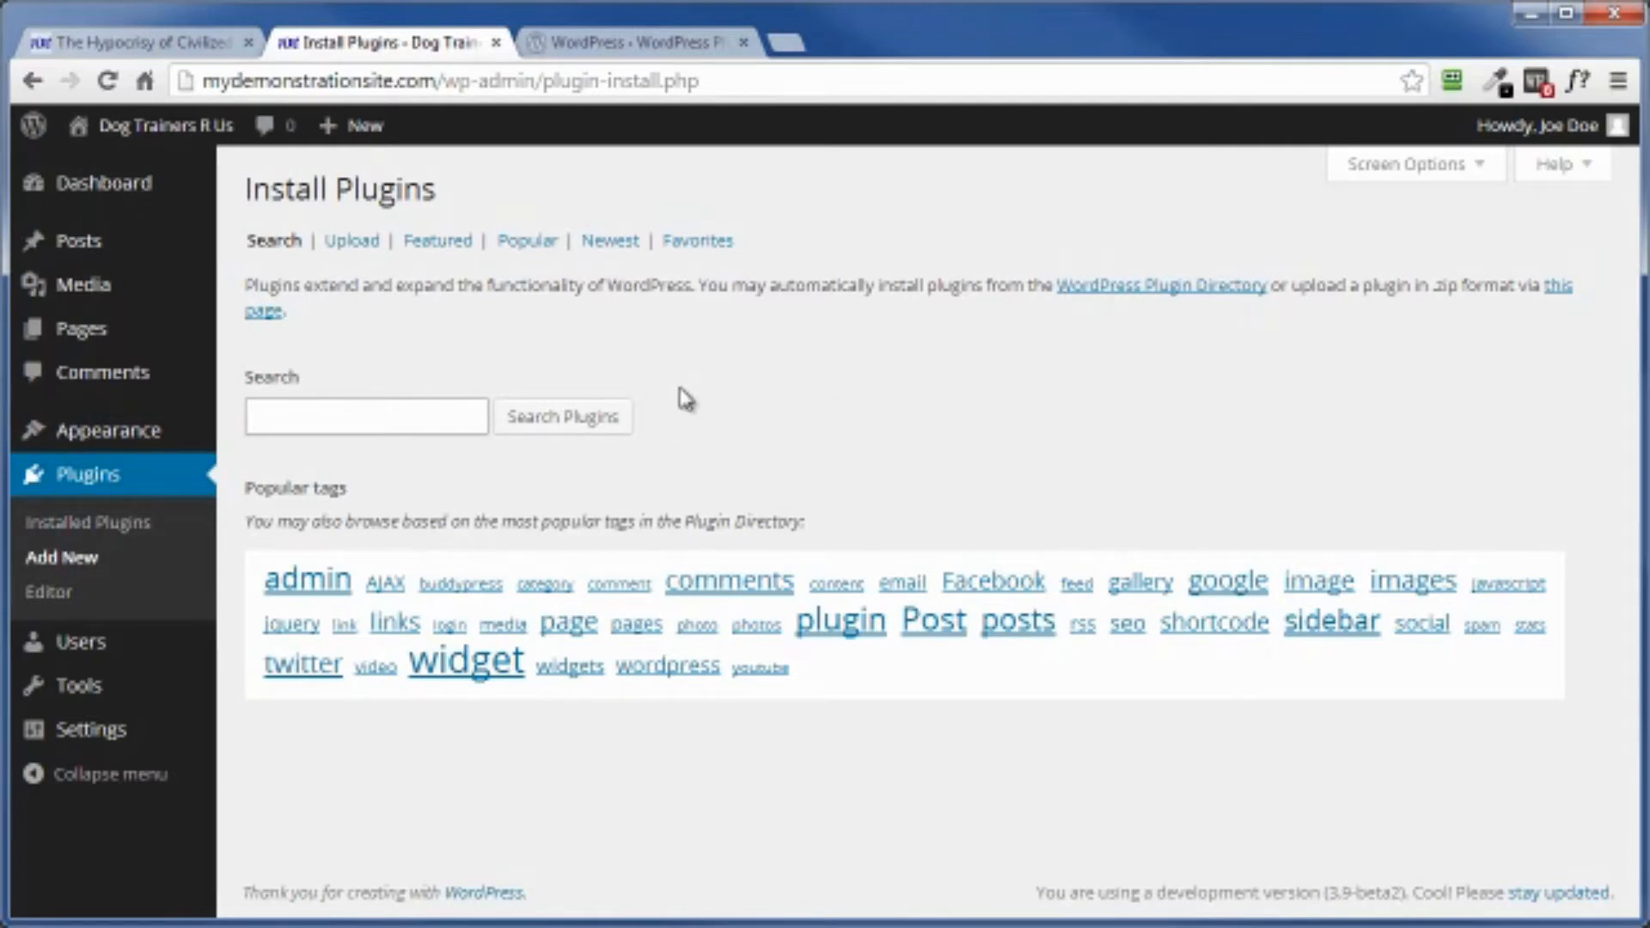
Step: Install the Tumblr Importer plugin from the featured plugins and activate it
{"action": "left_click", "coordinate": [434, 243]}
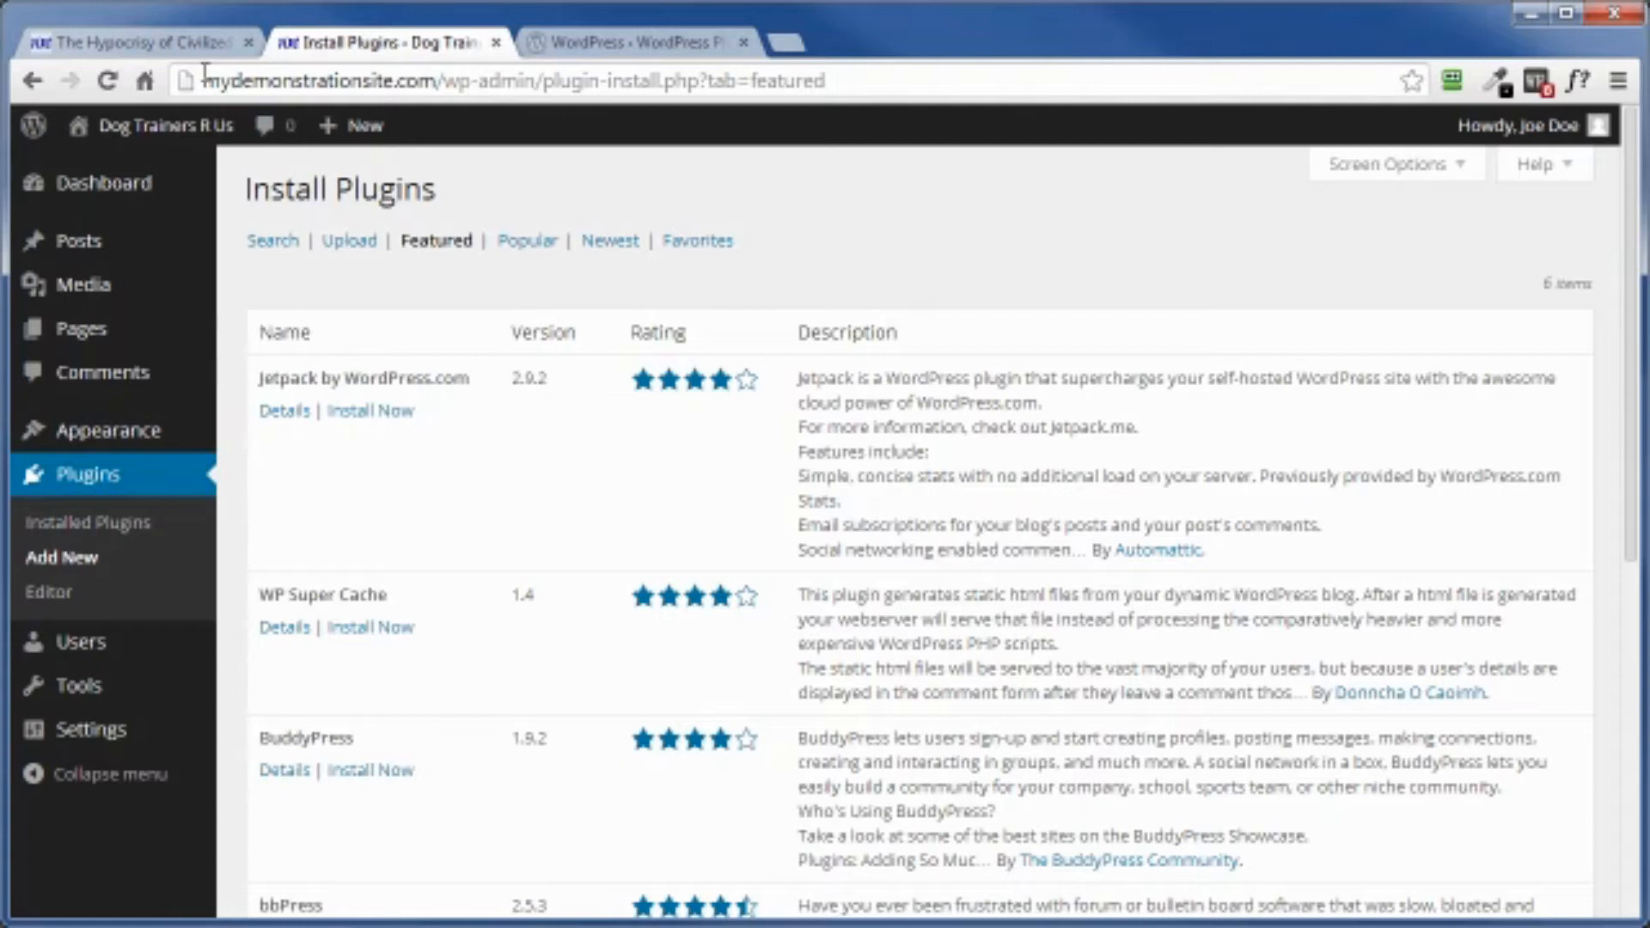
{"action": "scroll", "coordinate": [389, 557], "scroll_direction": "down", "scroll_amount": 7}
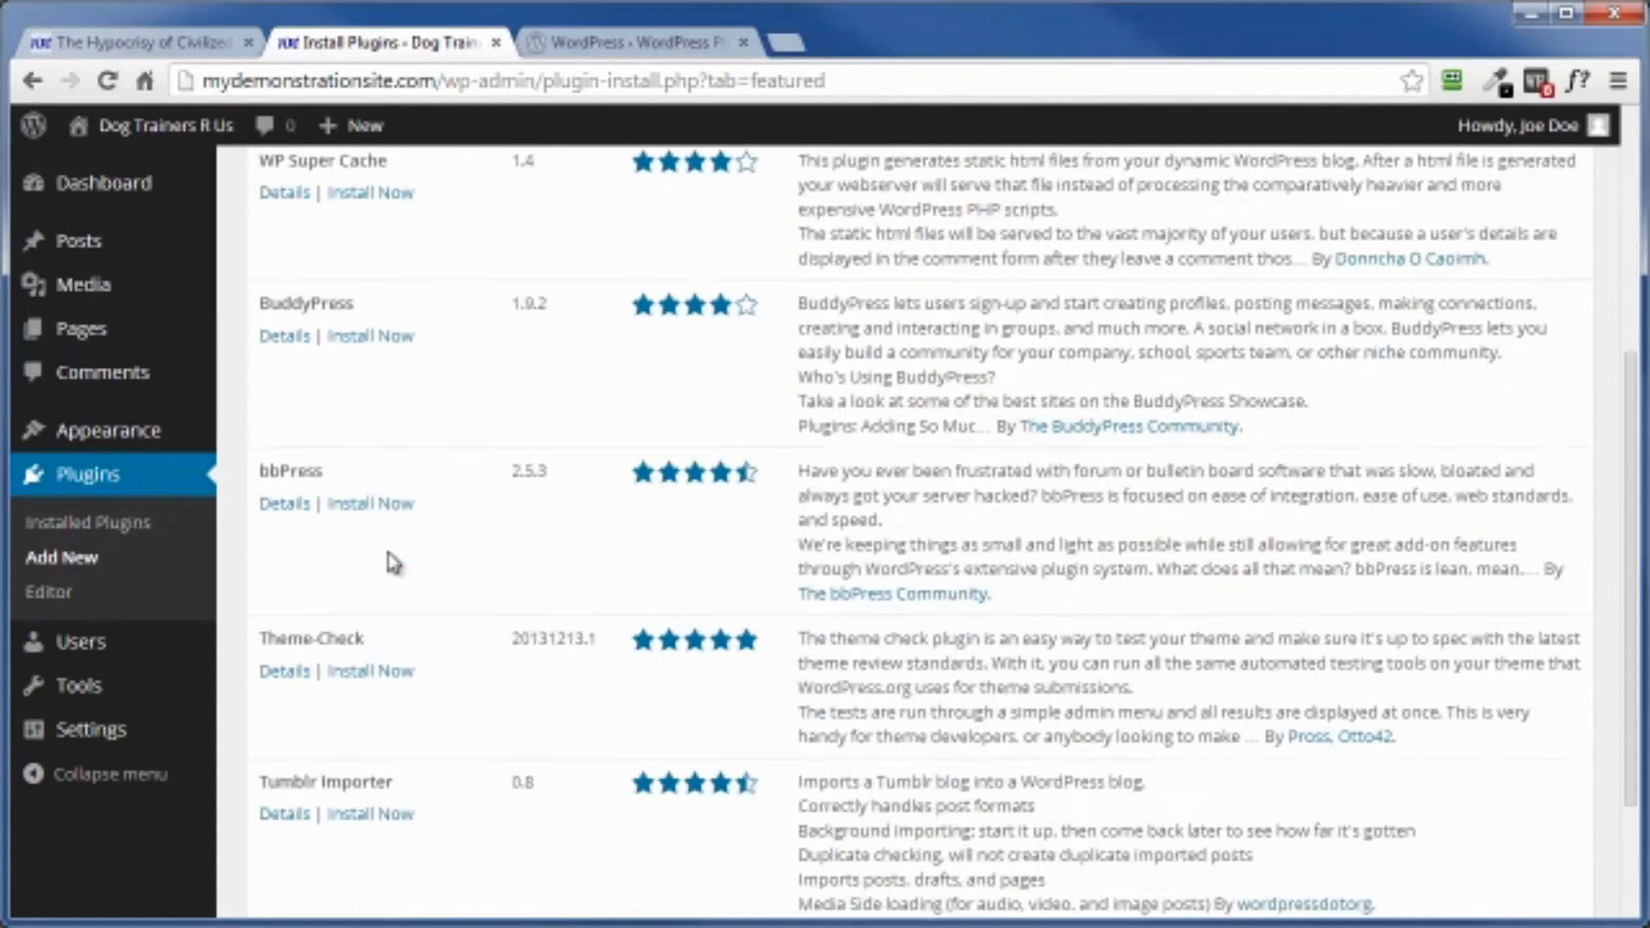
{"action": "scroll", "coordinate": [389, 567], "scroll_direction": "up", "scroll_amount": 7}
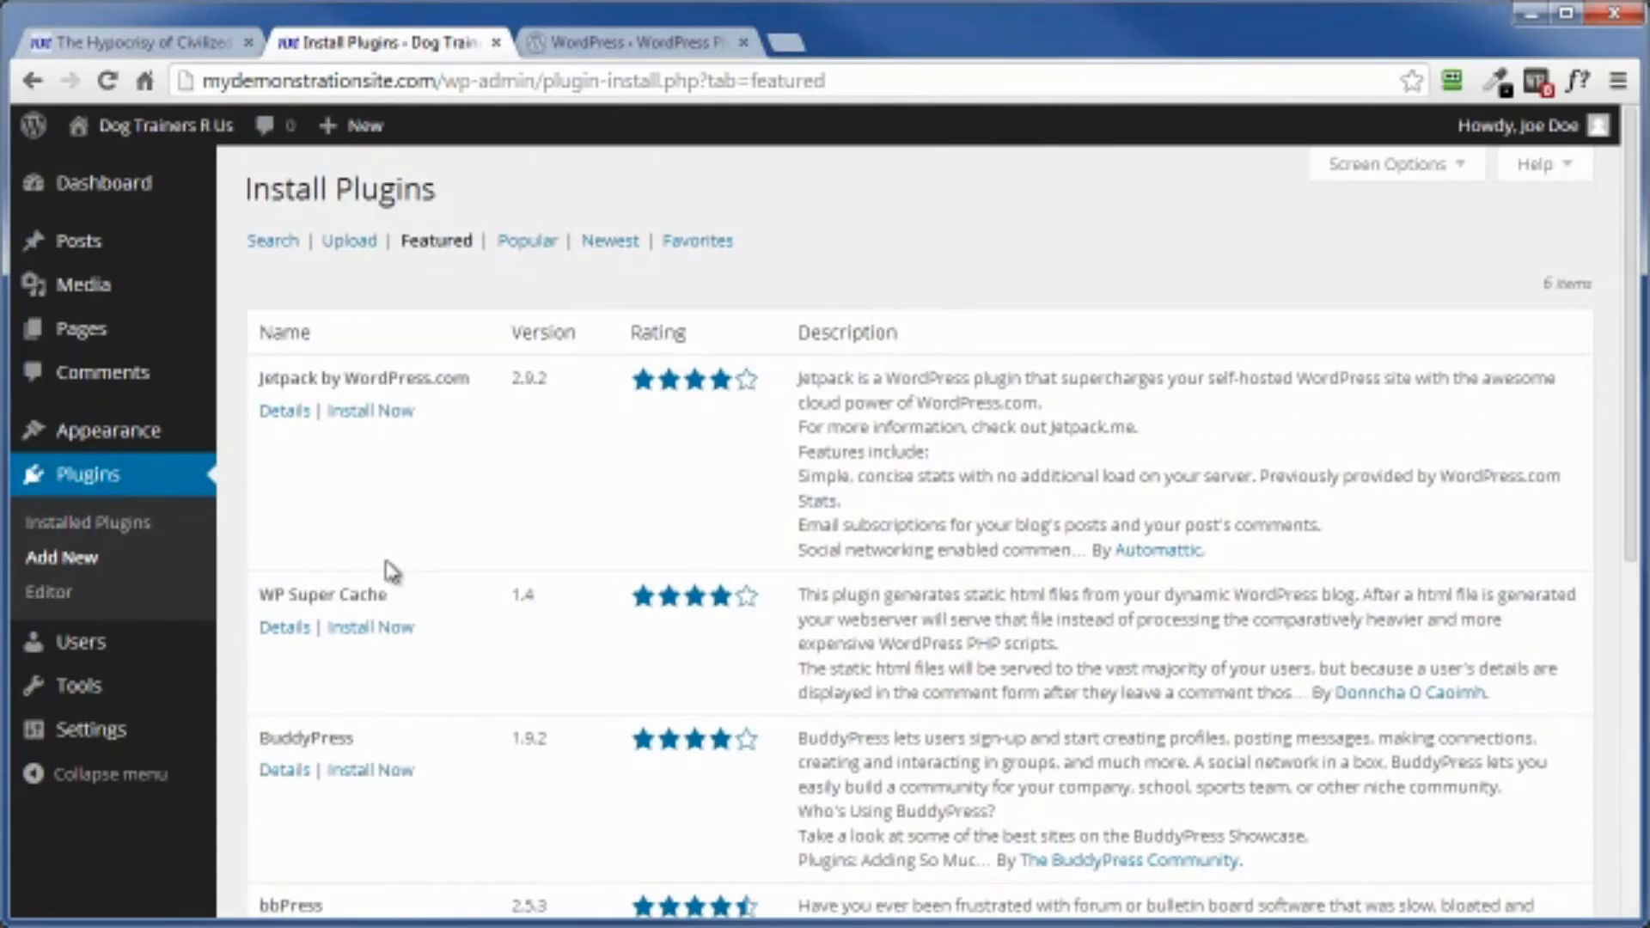
{"action": "scroll", "coordinate": [387, 563], "scroll_direction": "down", "scroll_amount": 7}
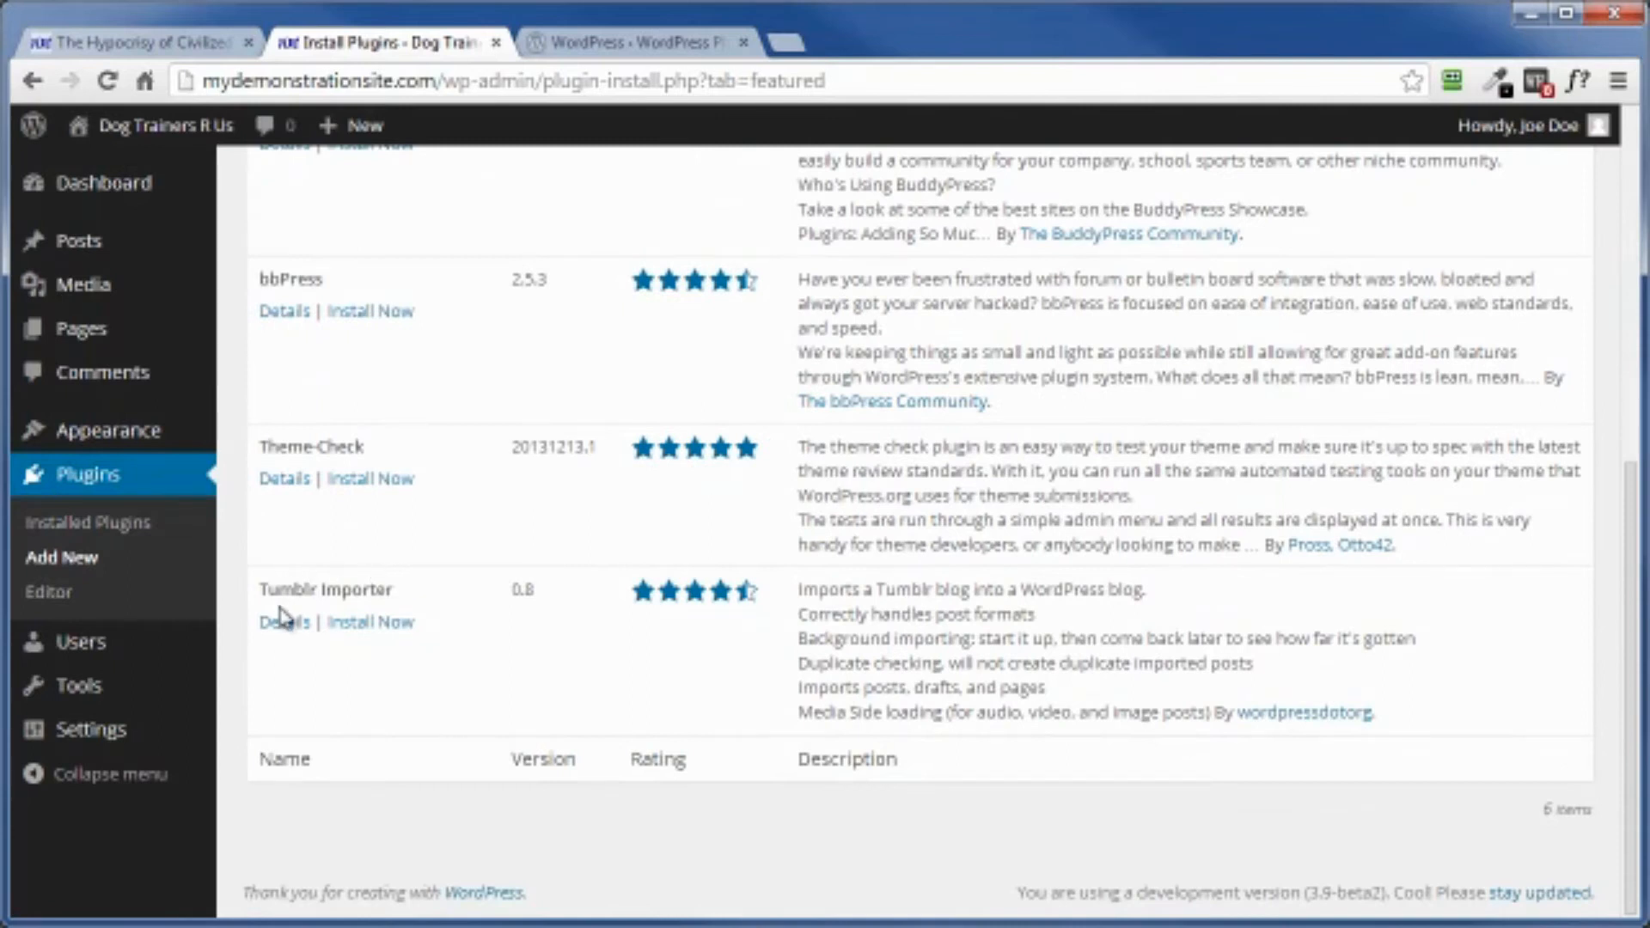
{"action": "left_click", "coordinate": [352, 631]}
{"action": "left_click", "coordinate": [968, 237]}
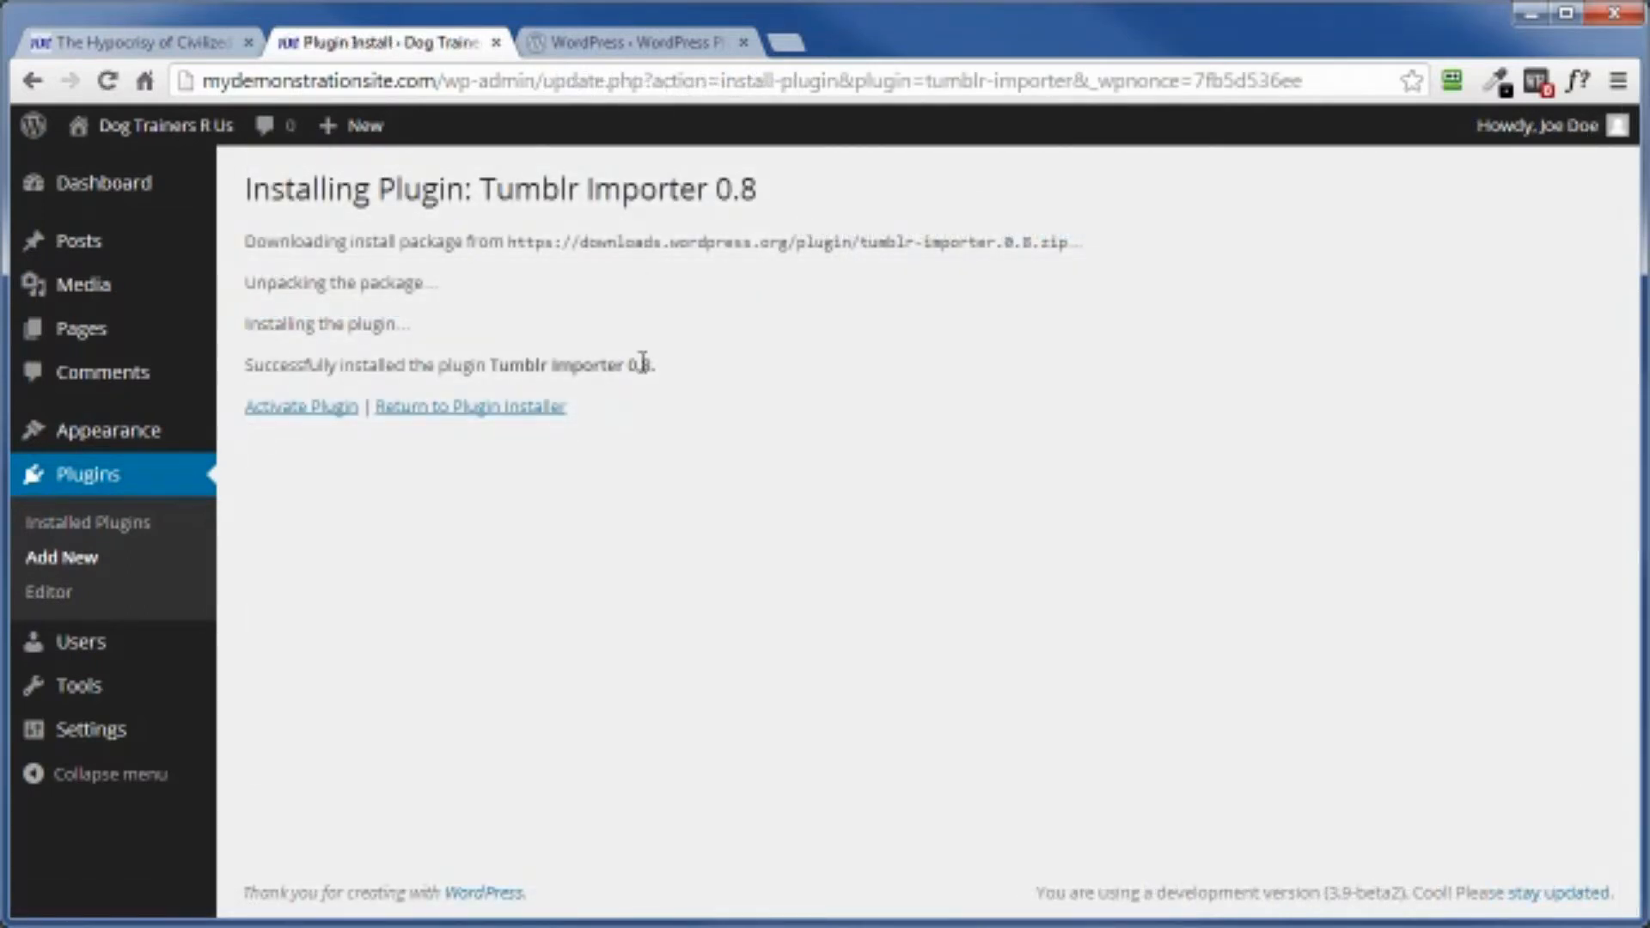
{"action": "left_click", "coordinate": [307, 411]}
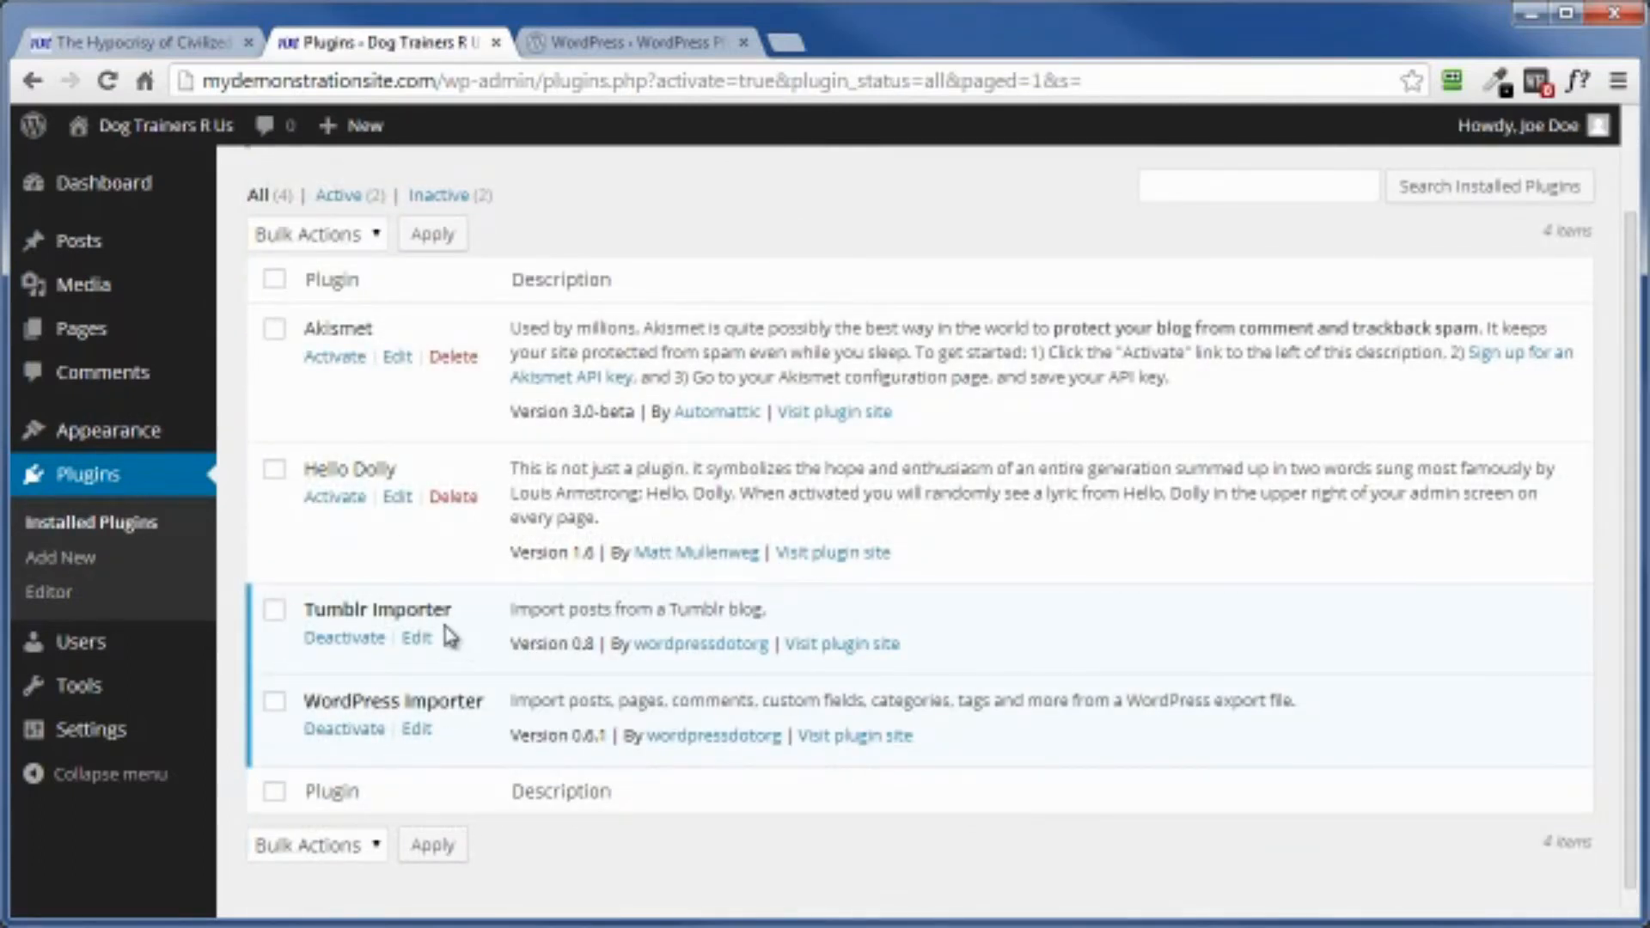
{"action": "scroll", "coordinate": [447, 641], "scroll_direction": "up", "scroll_amount": 2}
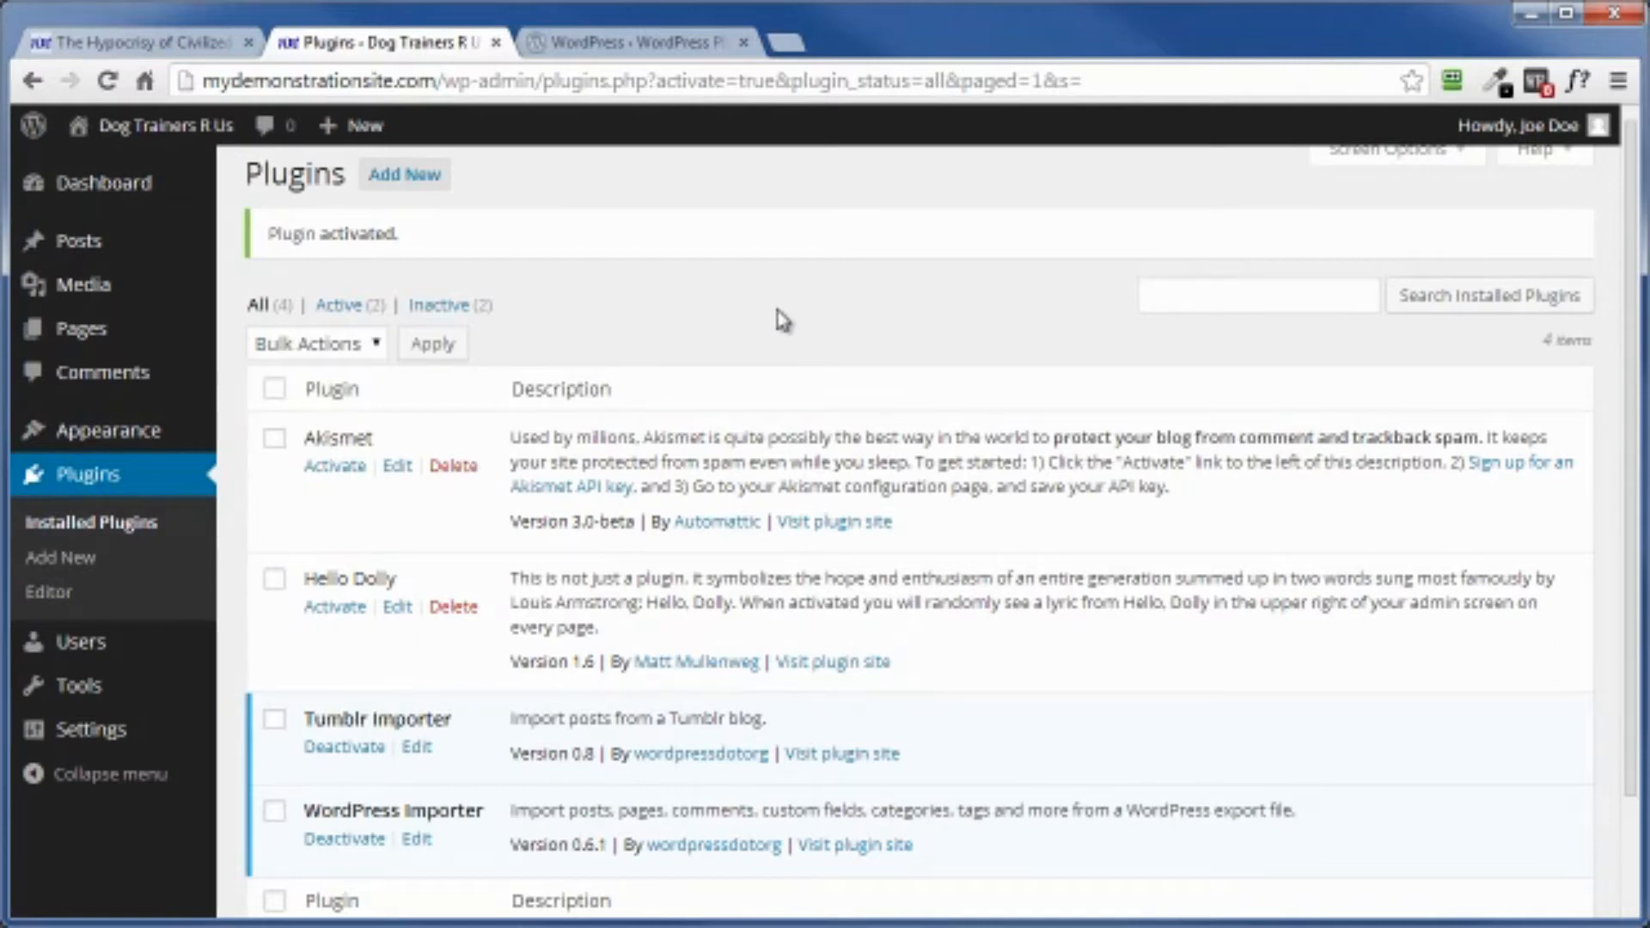
Step: Review the Contact Form 7 page in the WordPress.org plugin directory and download version 3.7.2 as a zip into the Working folder
{"action": "left_click", "coordinate": [601, 43]}
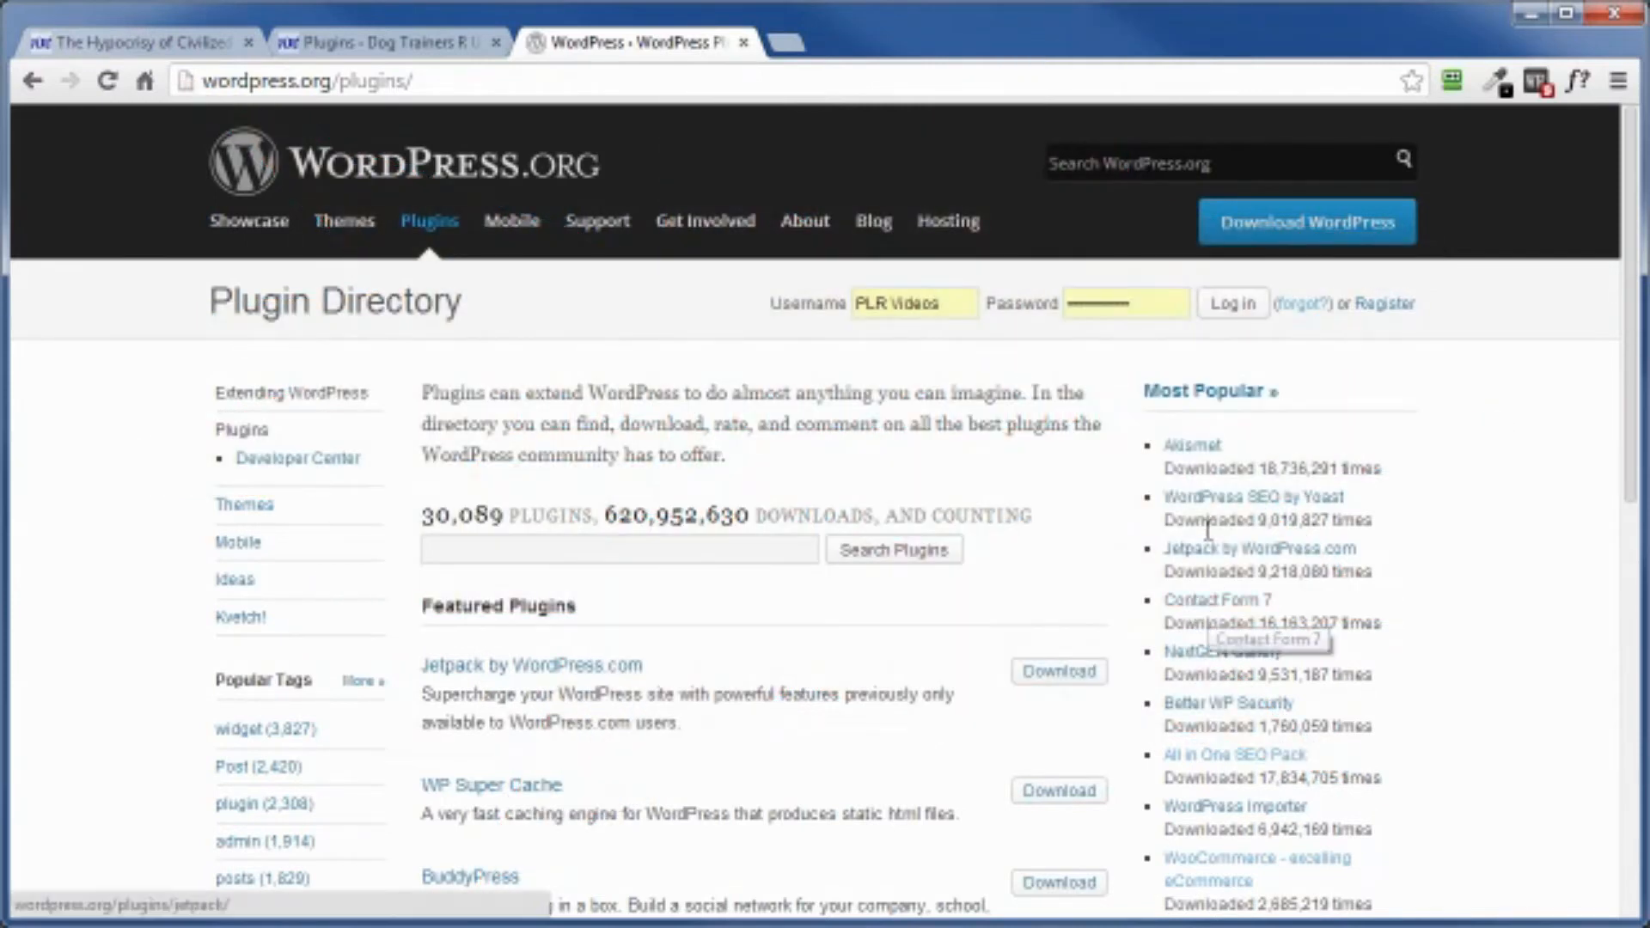
{"action": "left_click", "coordinate": [1204, 612]}
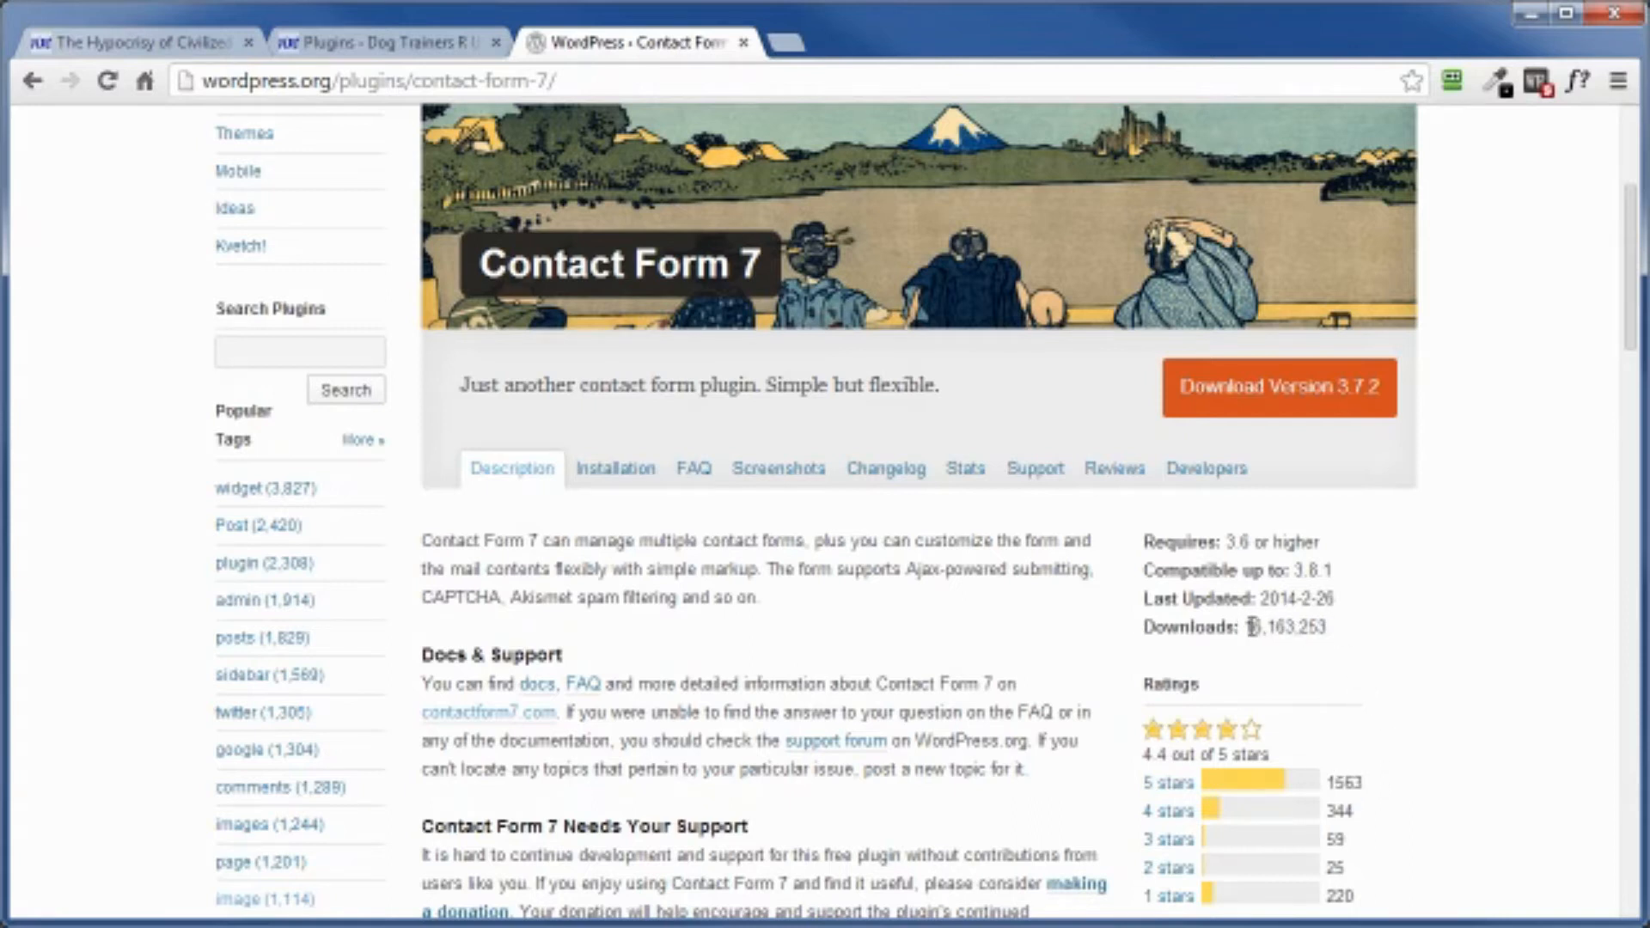
{"action": "scroll", "coordinate": [1351, 651], "scroll_direction": "down", "scroll_amount": 3}
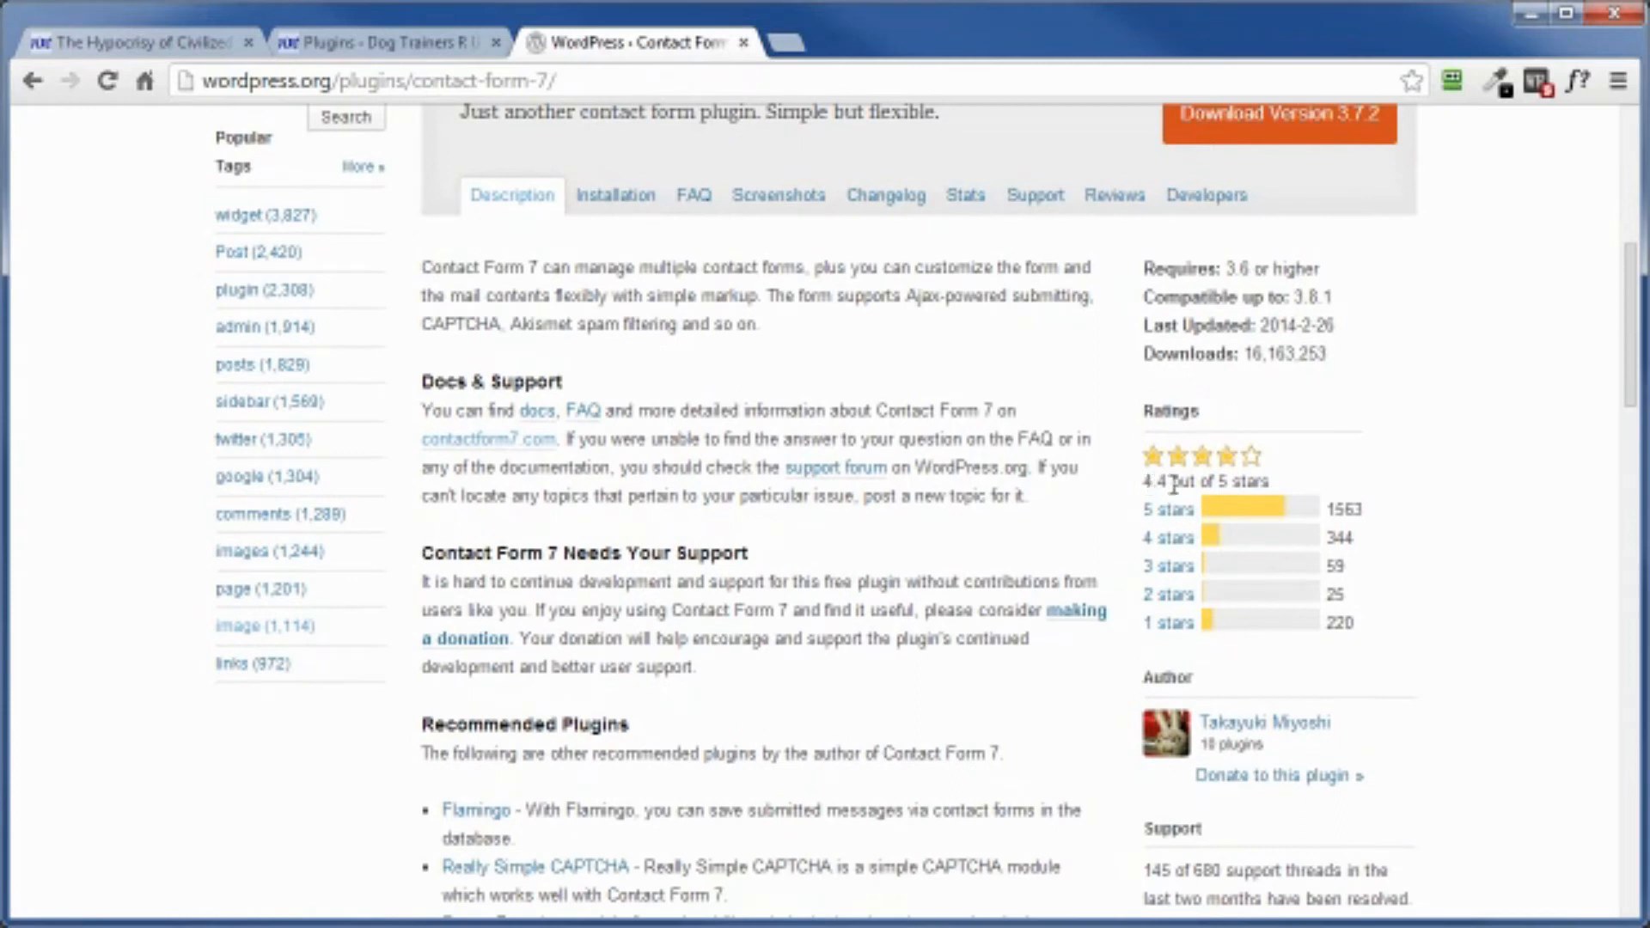
{"action": "scroll", "coordinate": [1456, 615], "scroll_direction": "up", "scroll_amount": 1}
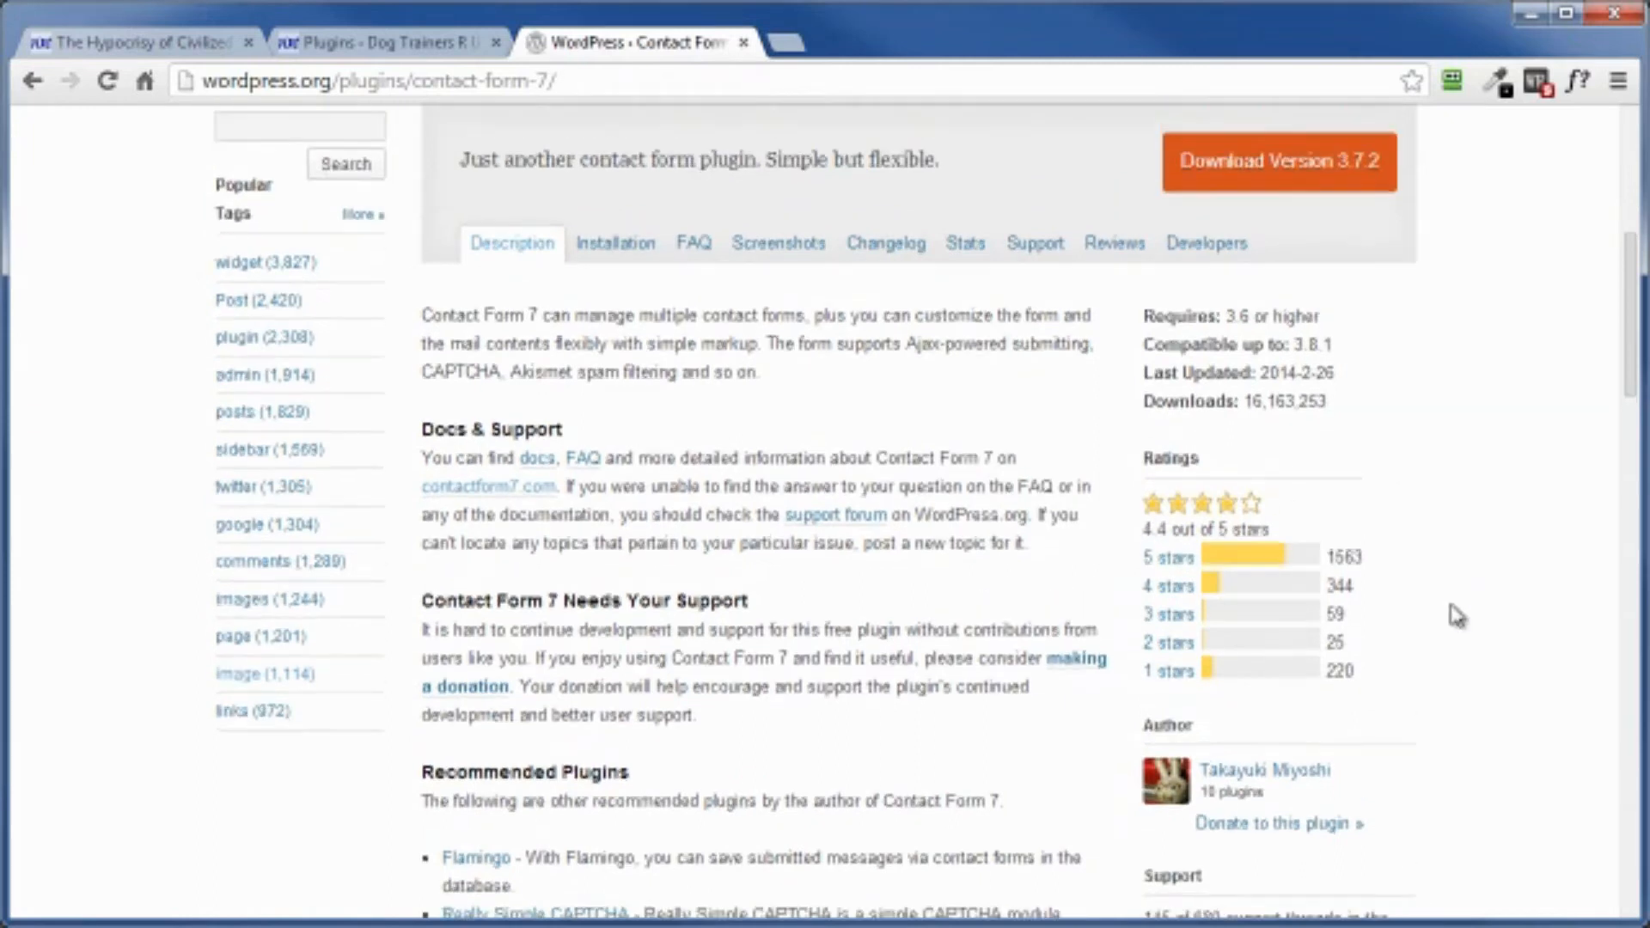
{"action": "scroll", "coordinate": [1457, 614], "scroll_direction": "up", "scroll_amount": 3}
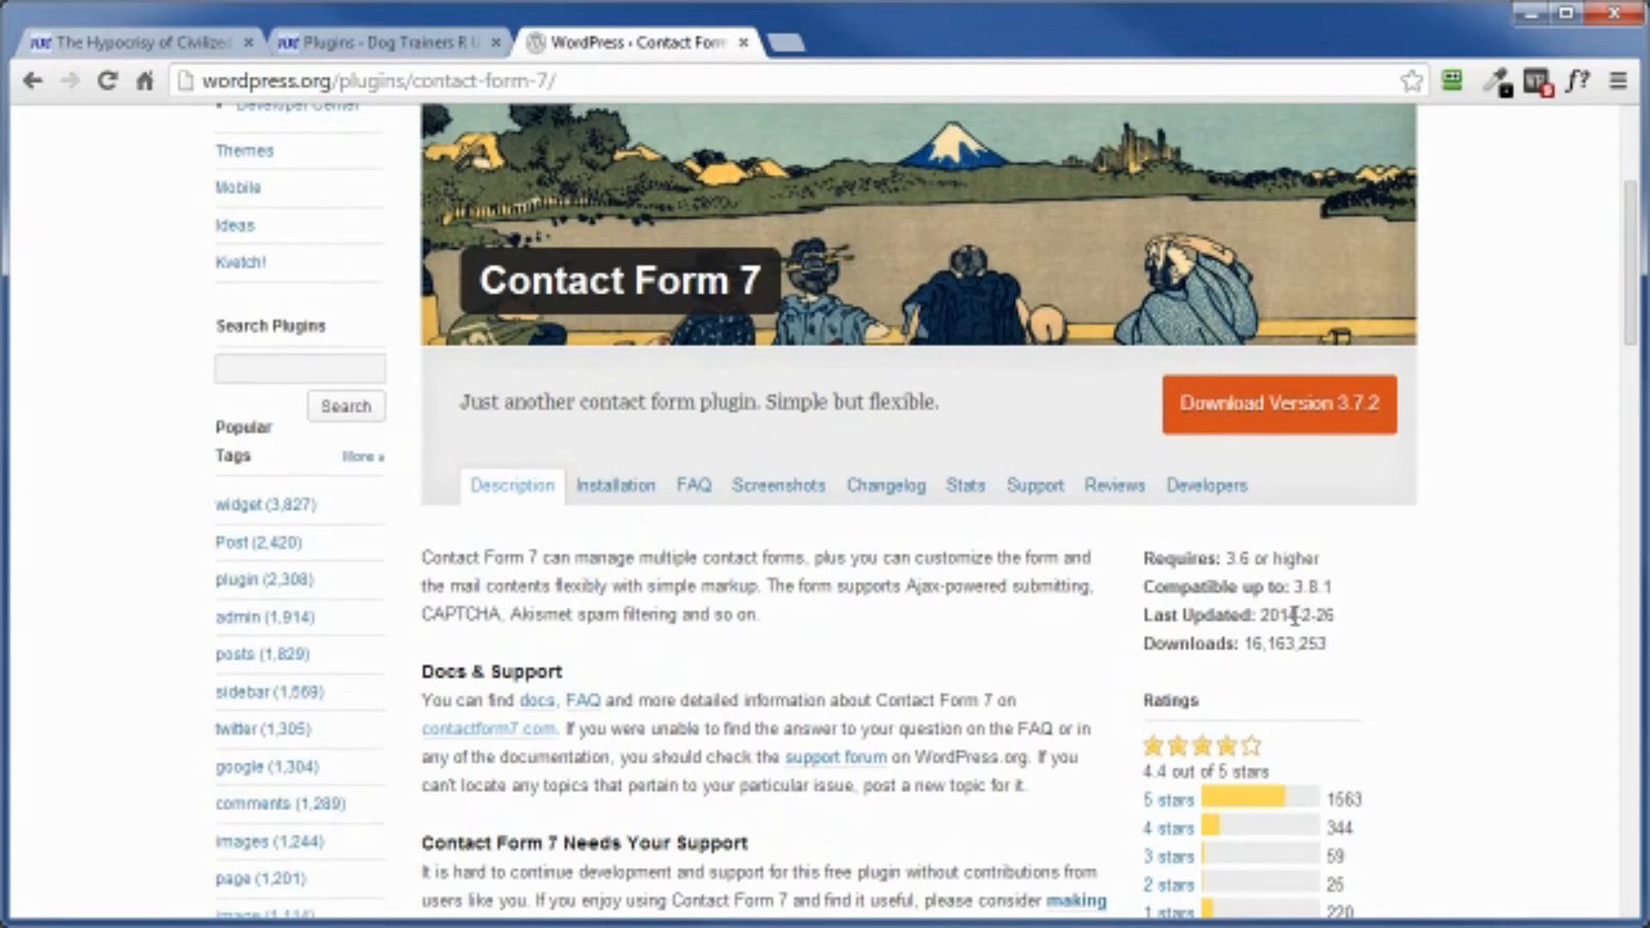
{"action": "left_click", "coordinate": [1278, 413]}
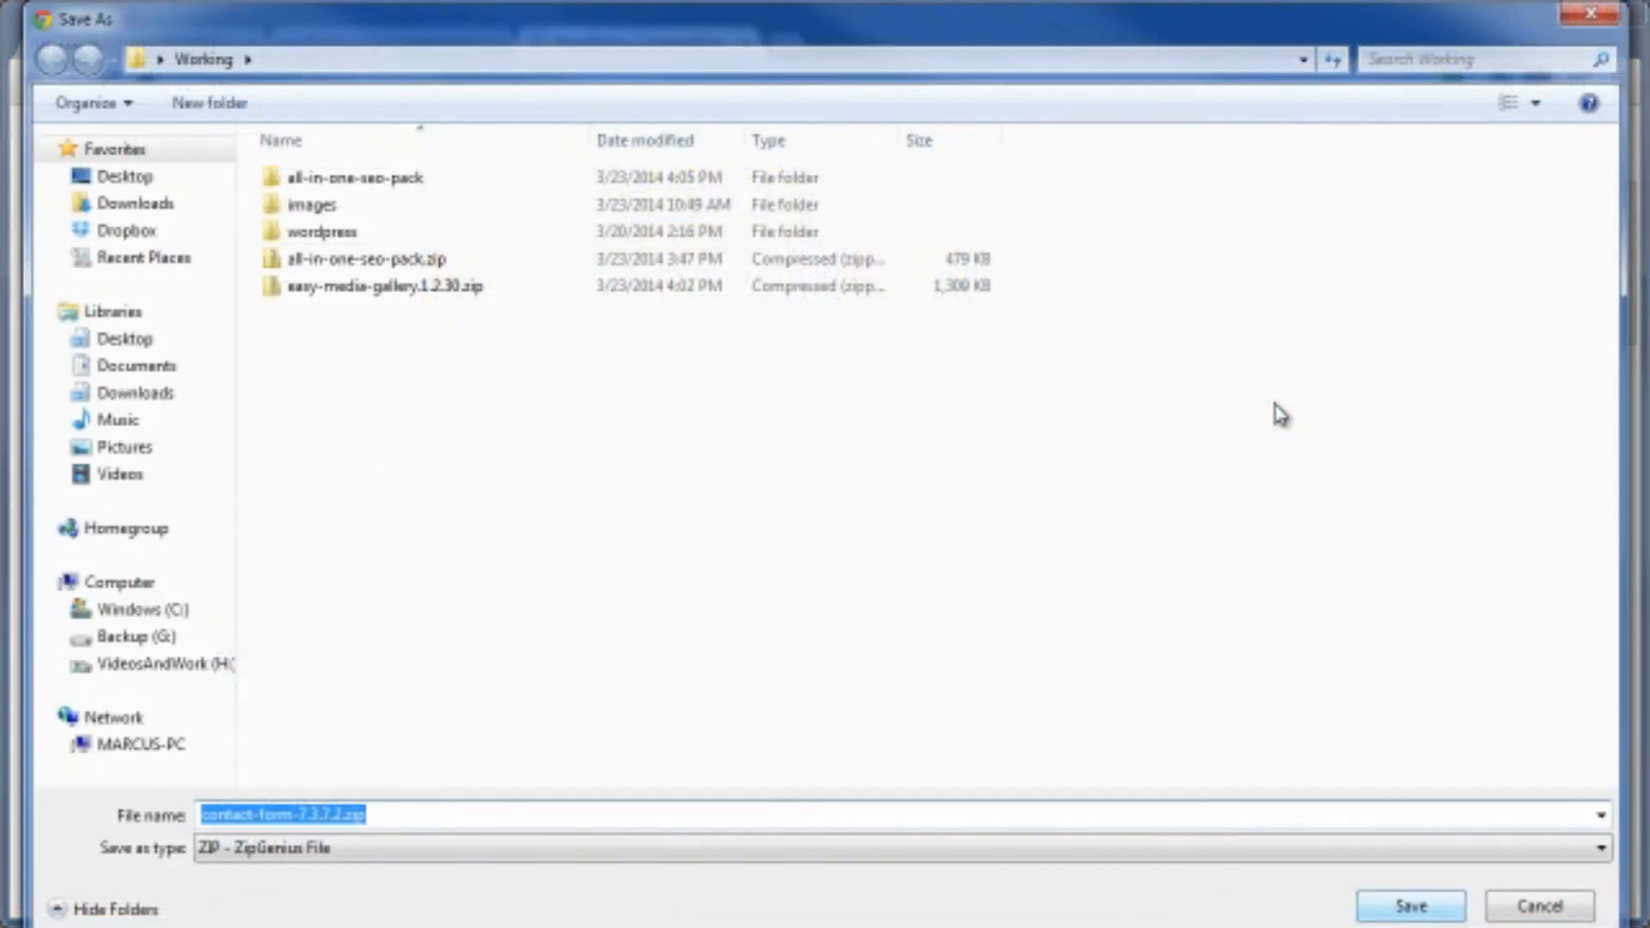
{"action": "key", "text": "Return"}
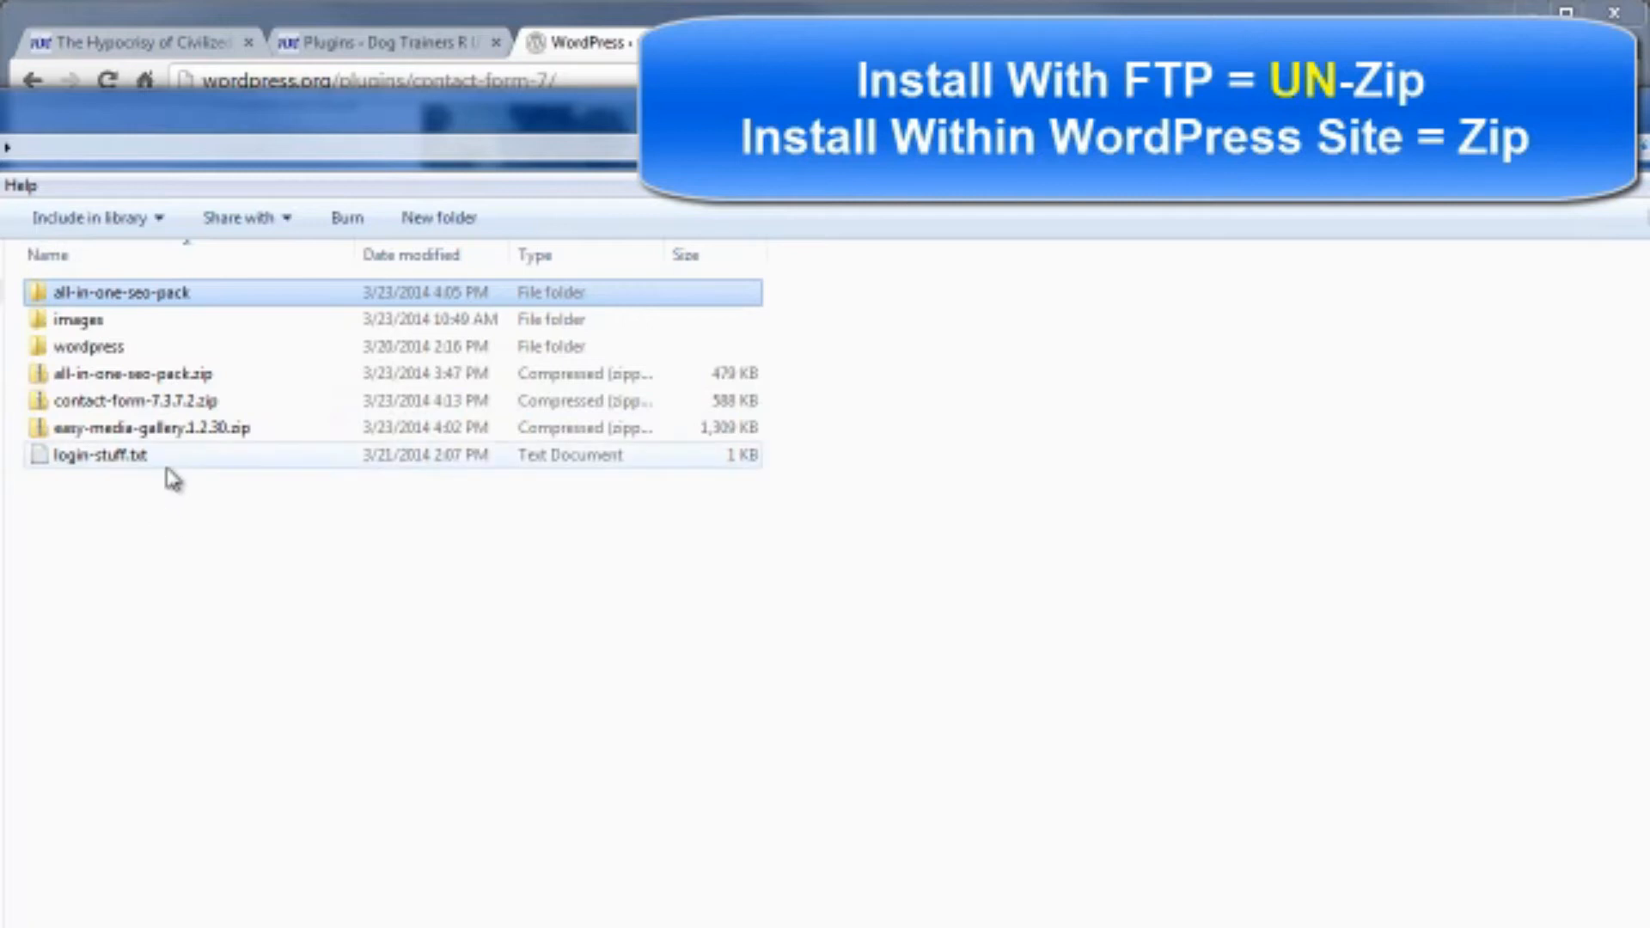
Step: Extract contact-form-7.3.7.2.zip in the Working folder and check the contents of the extracted contact-form-7 folder
{"action": "right_click", "coordinate": [99, 409]}
{"action": "mouse_move", "coordinate": [168, 669]}
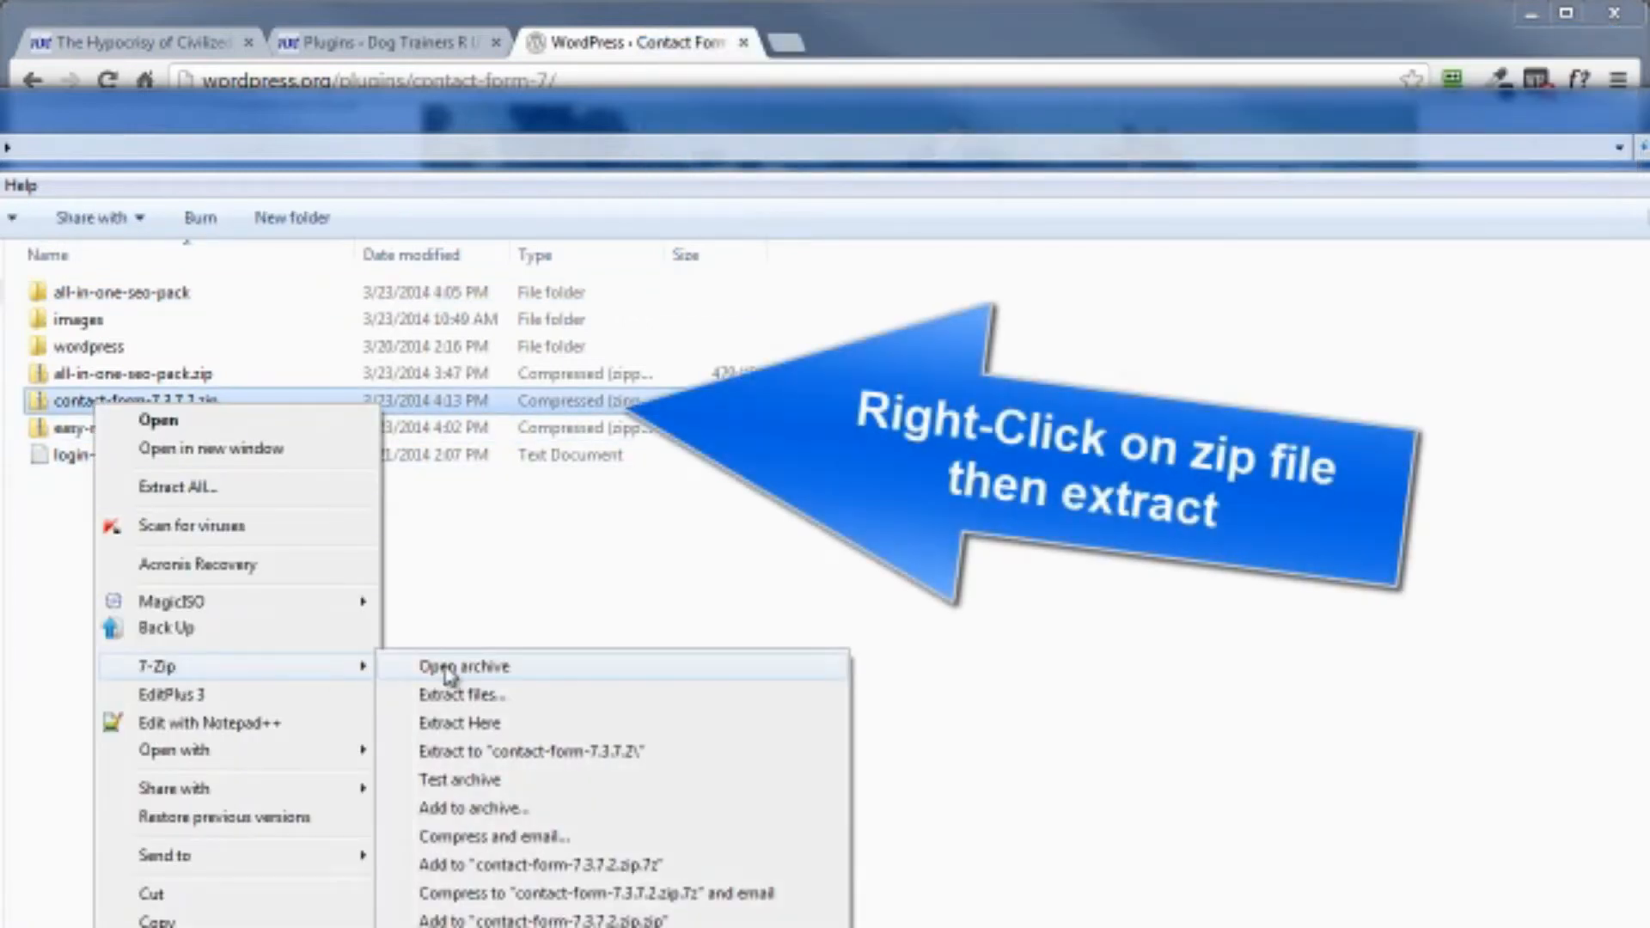
{"action": "left_click", "coordinate": [458, 725]}
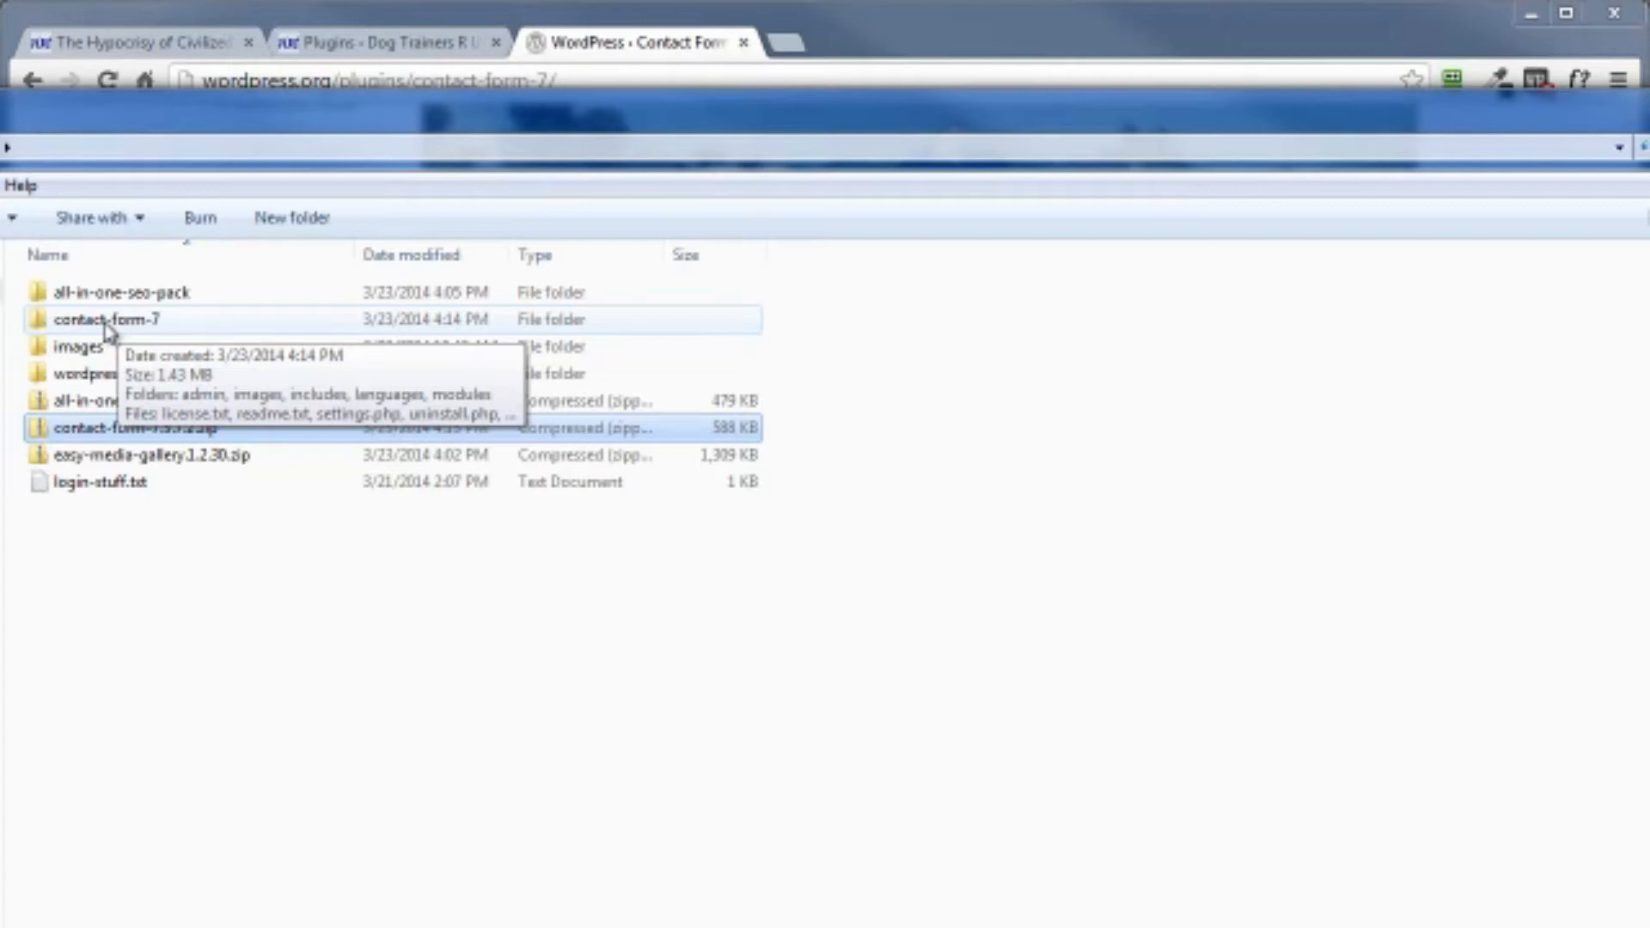
{"action": "double_click", "coordinate": [105, 324]}
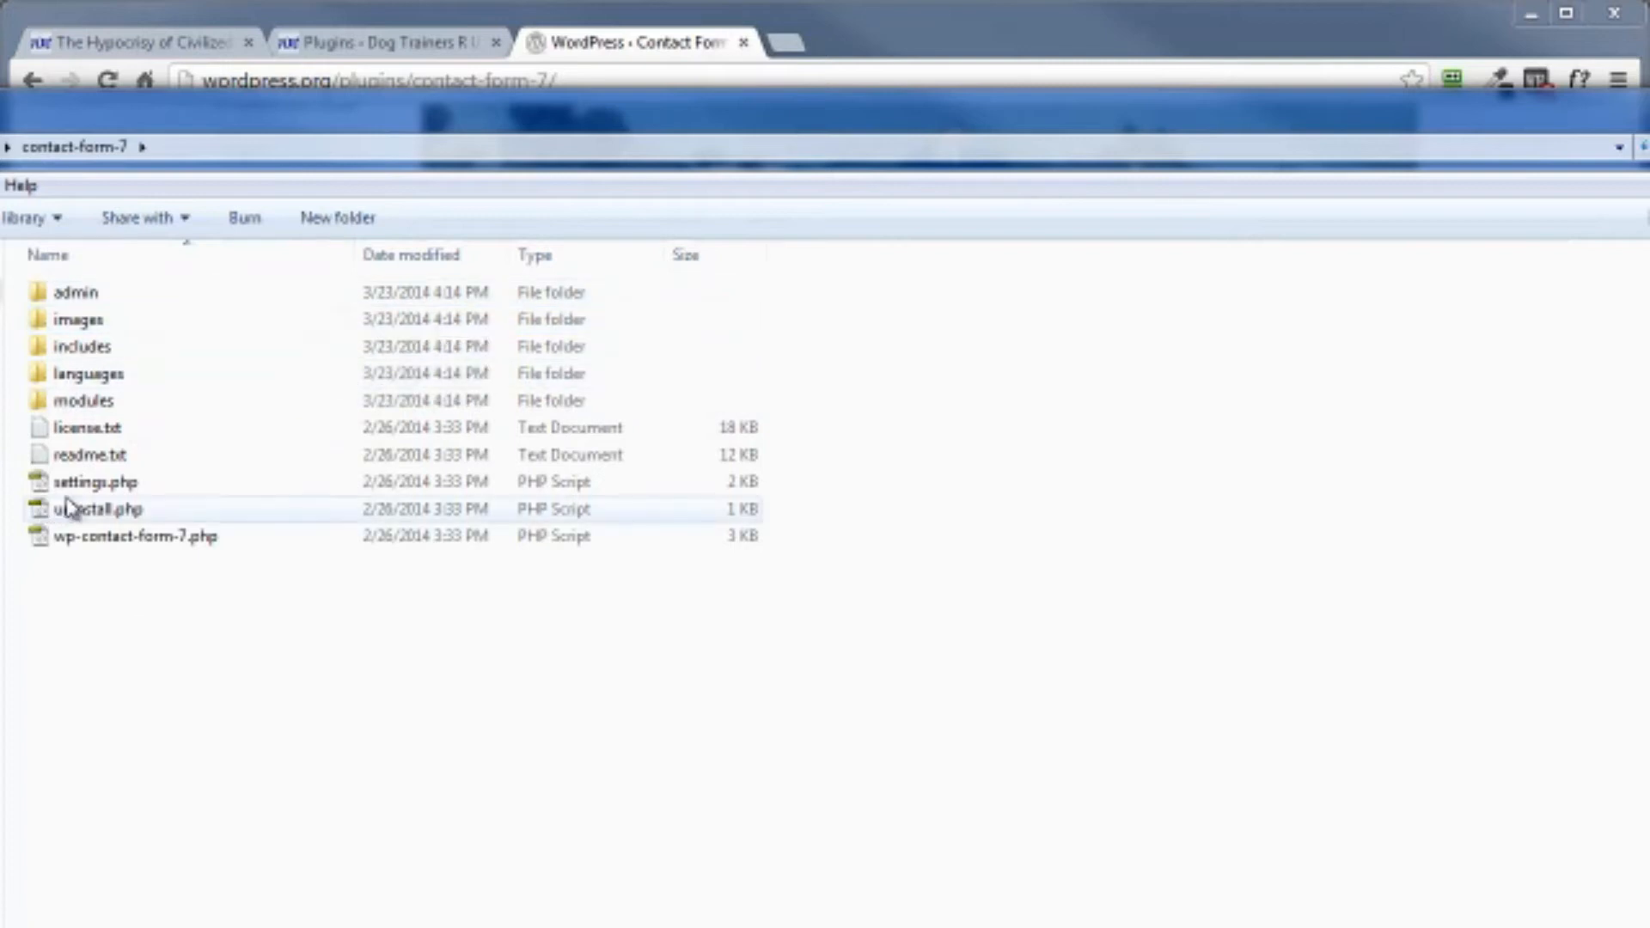
{"action": "key", "text": "BackSpace"}
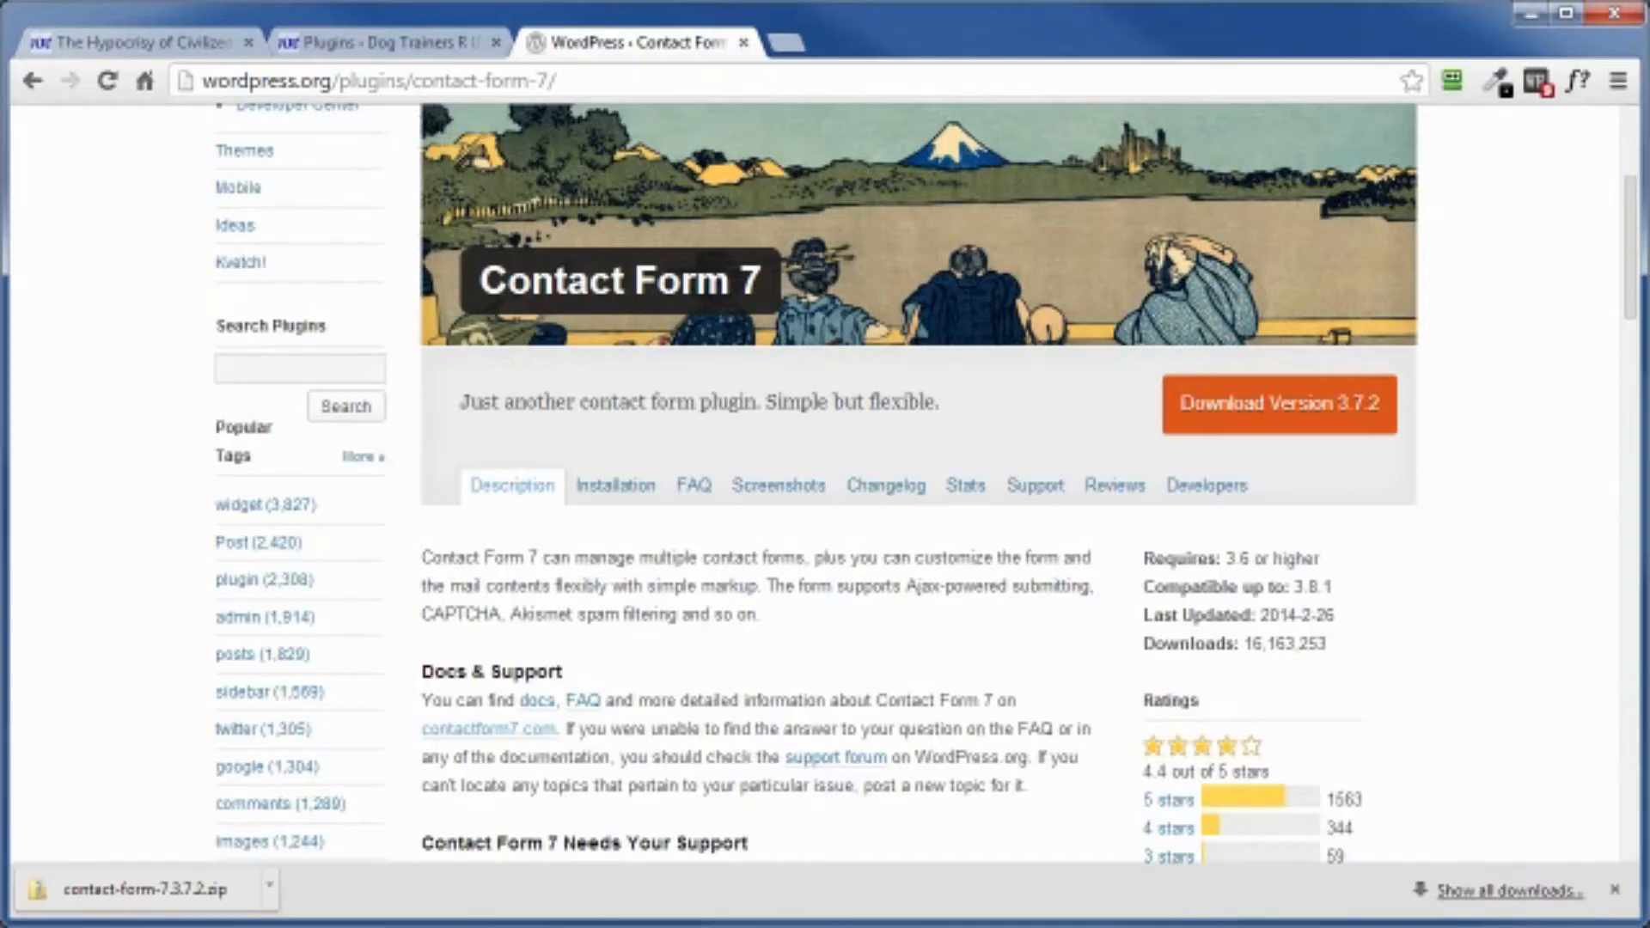
Step: Switch to FileZilla and upload the local contact-form-7 folder to /wp-content/plugins on the remote site
{"action": "key", "text": "alt+Tab"}
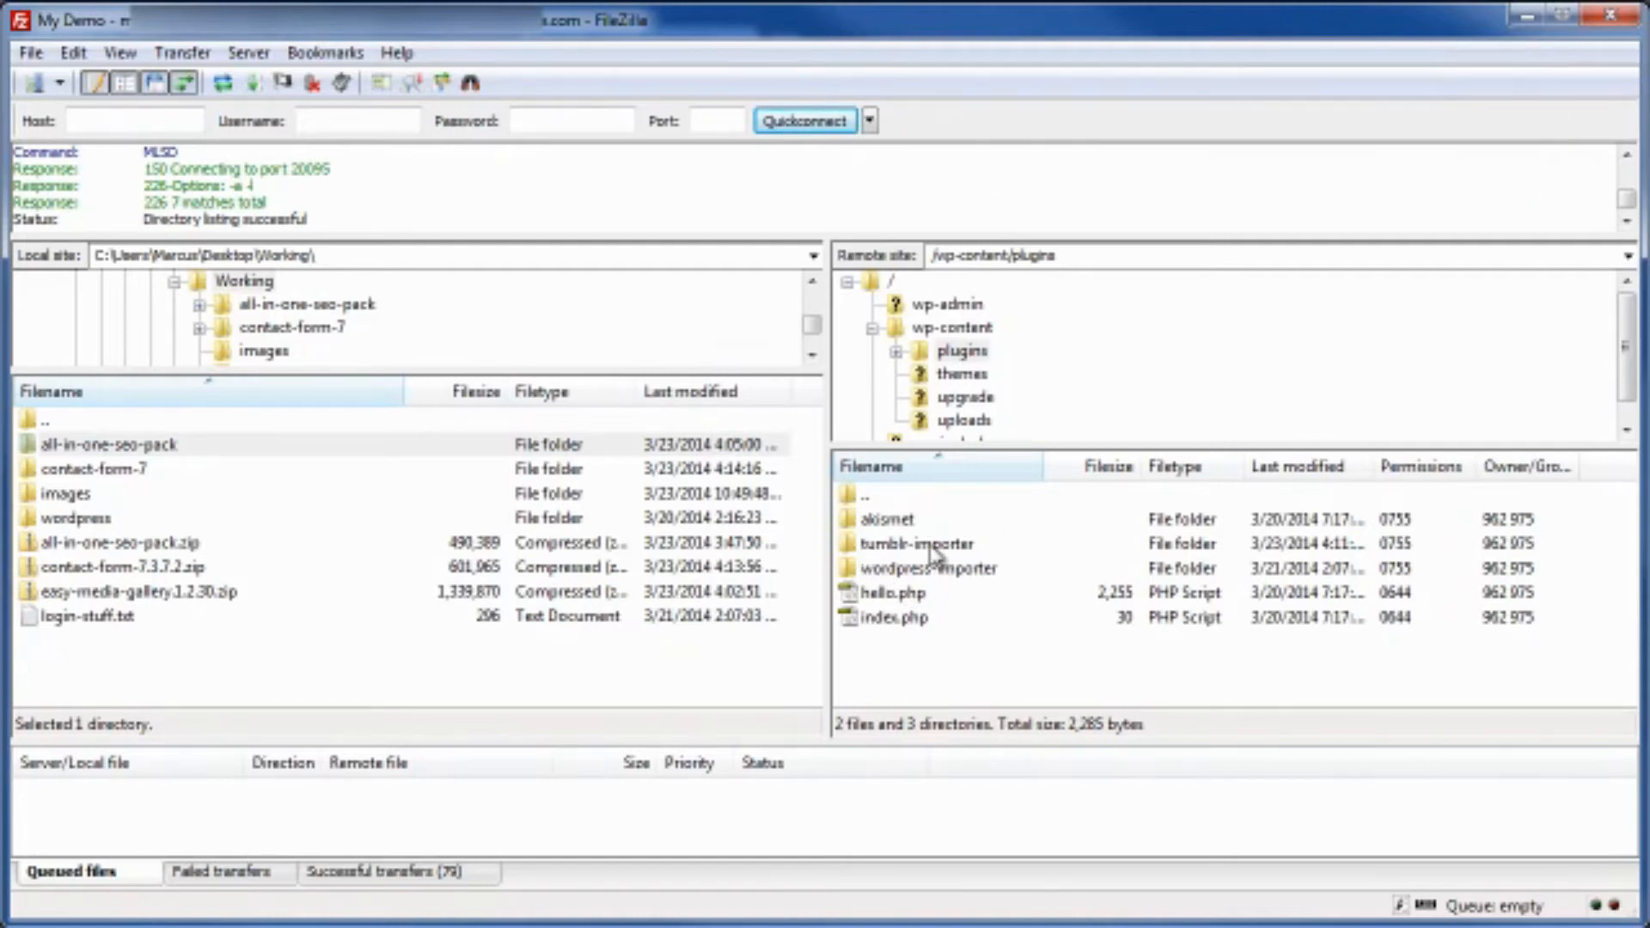
{"action": "left_click", "coordinate": [53, 471]}
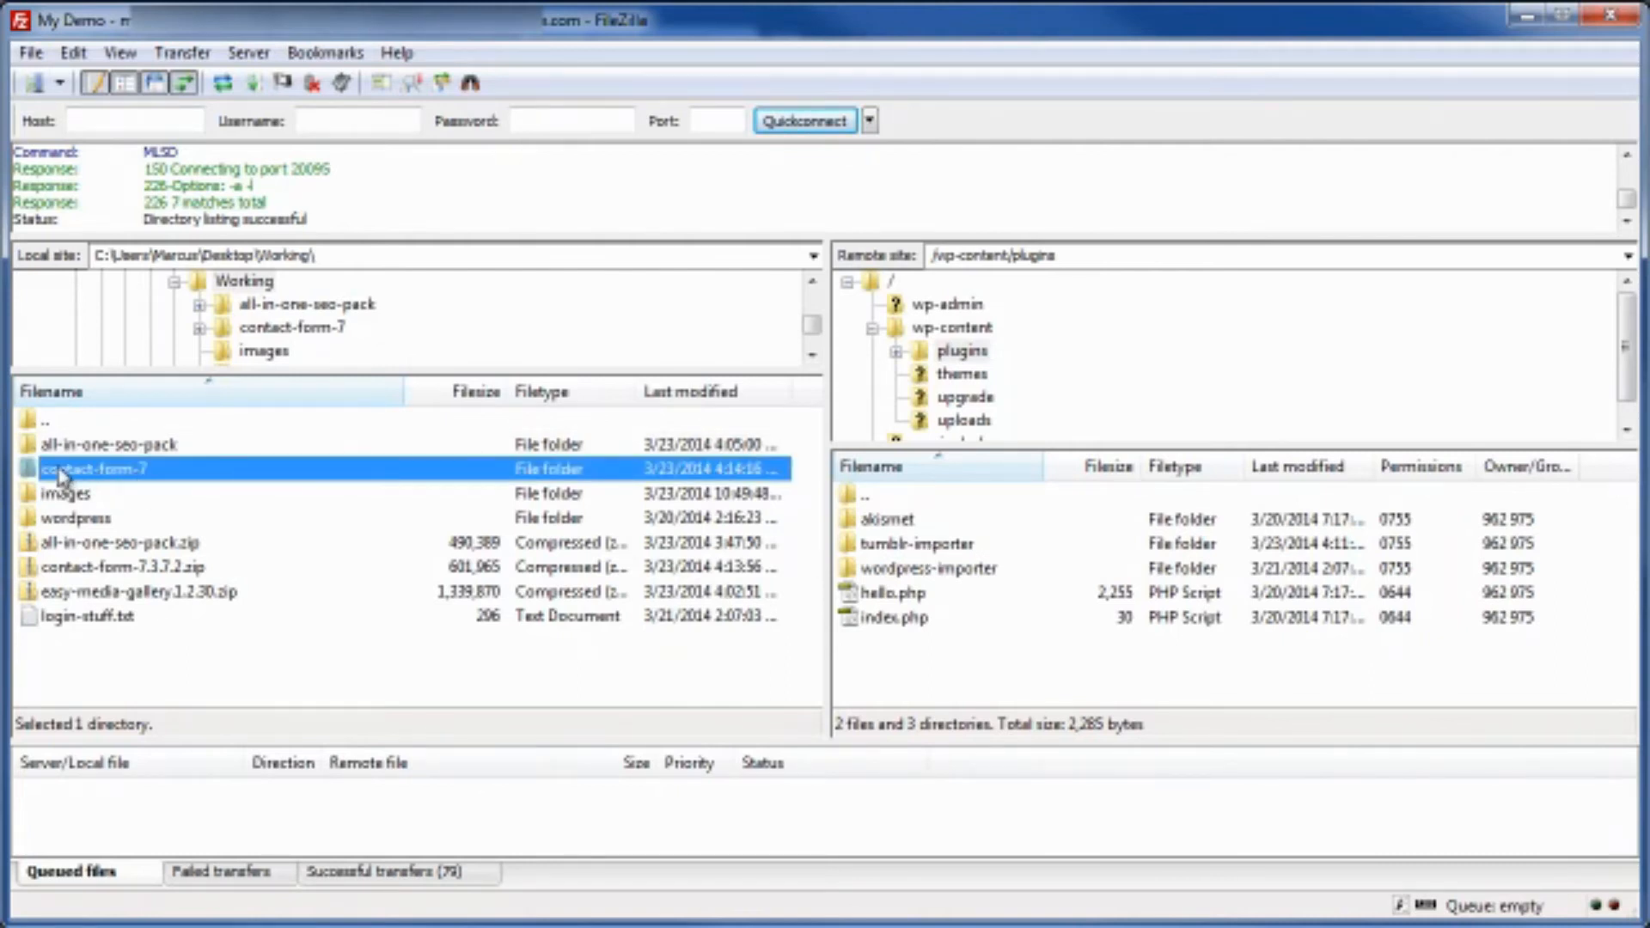
{"action": "right_click", "coordinate": [60, 475]}
{"action": "left_click", "coordinate": [116, 490]}
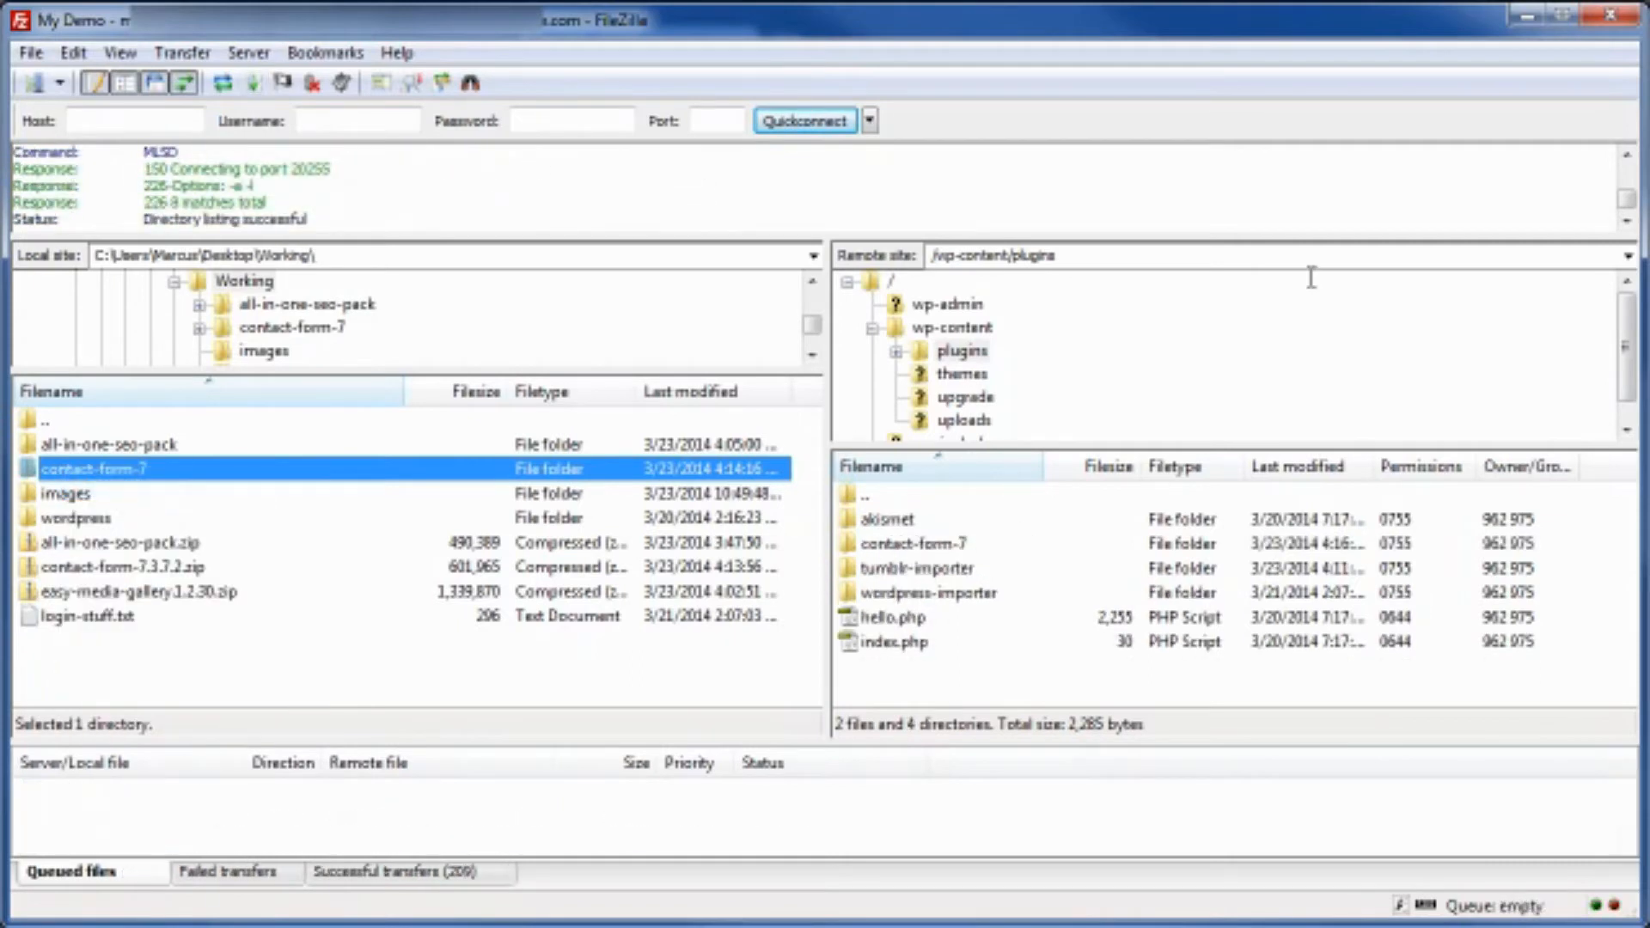
Step: Return to the site's plugins list in the browser and activate the Contact Form 7 plugin
{"action": "left_click", "coordinate": [1527, 15]}
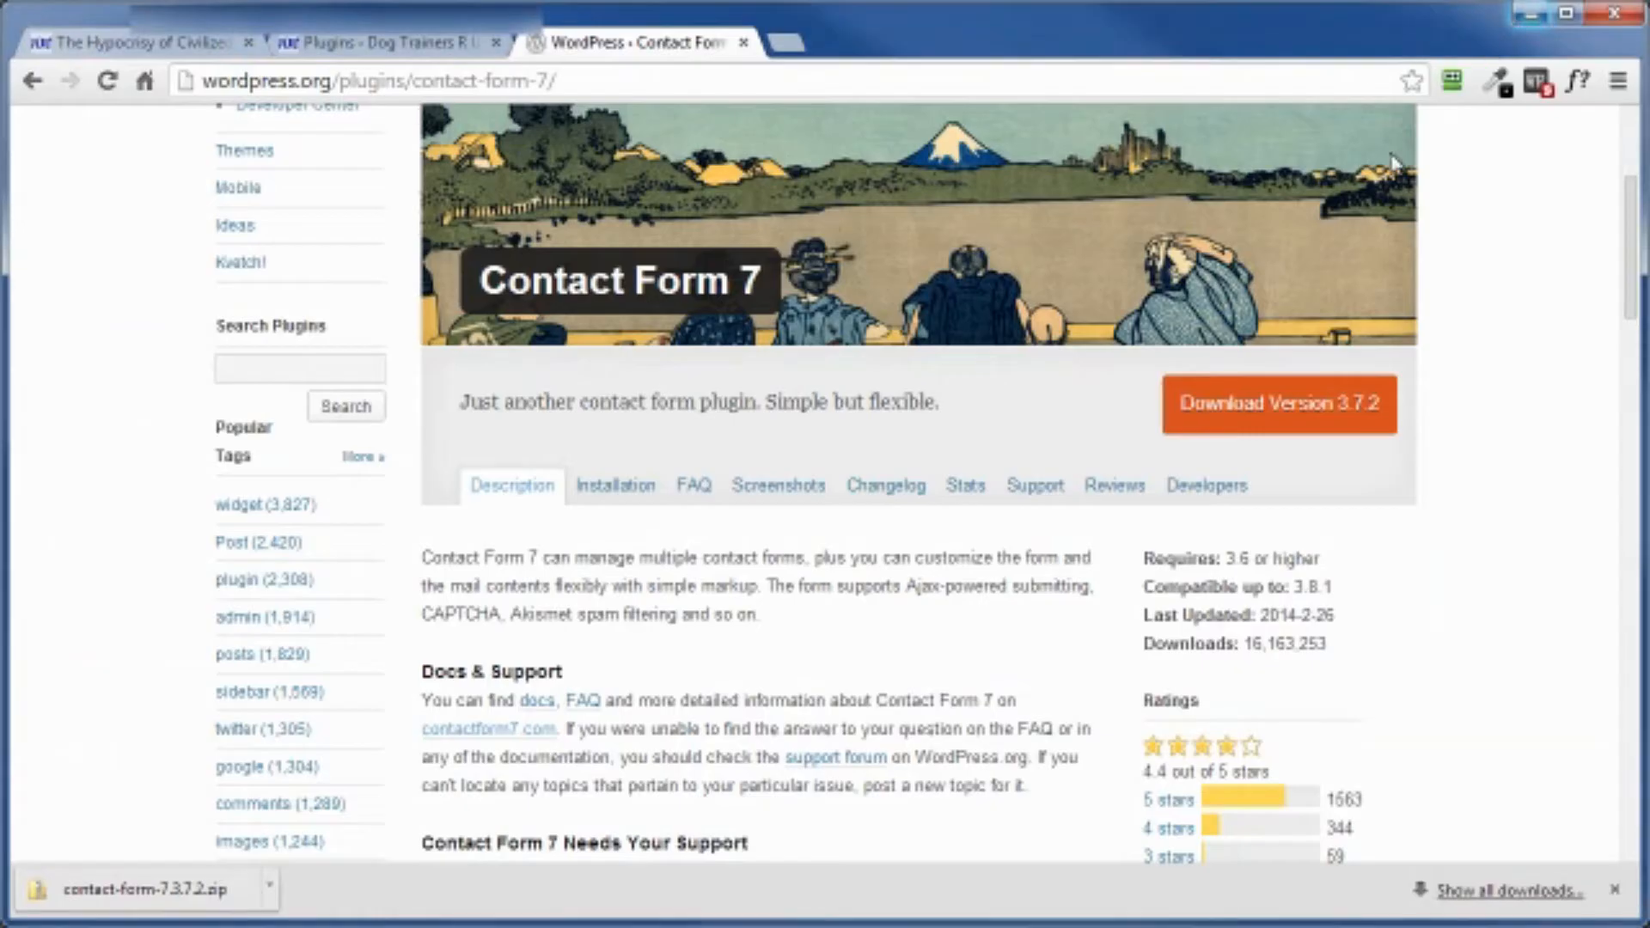
{"action": "left_click", "coordinate": [380, 48]}
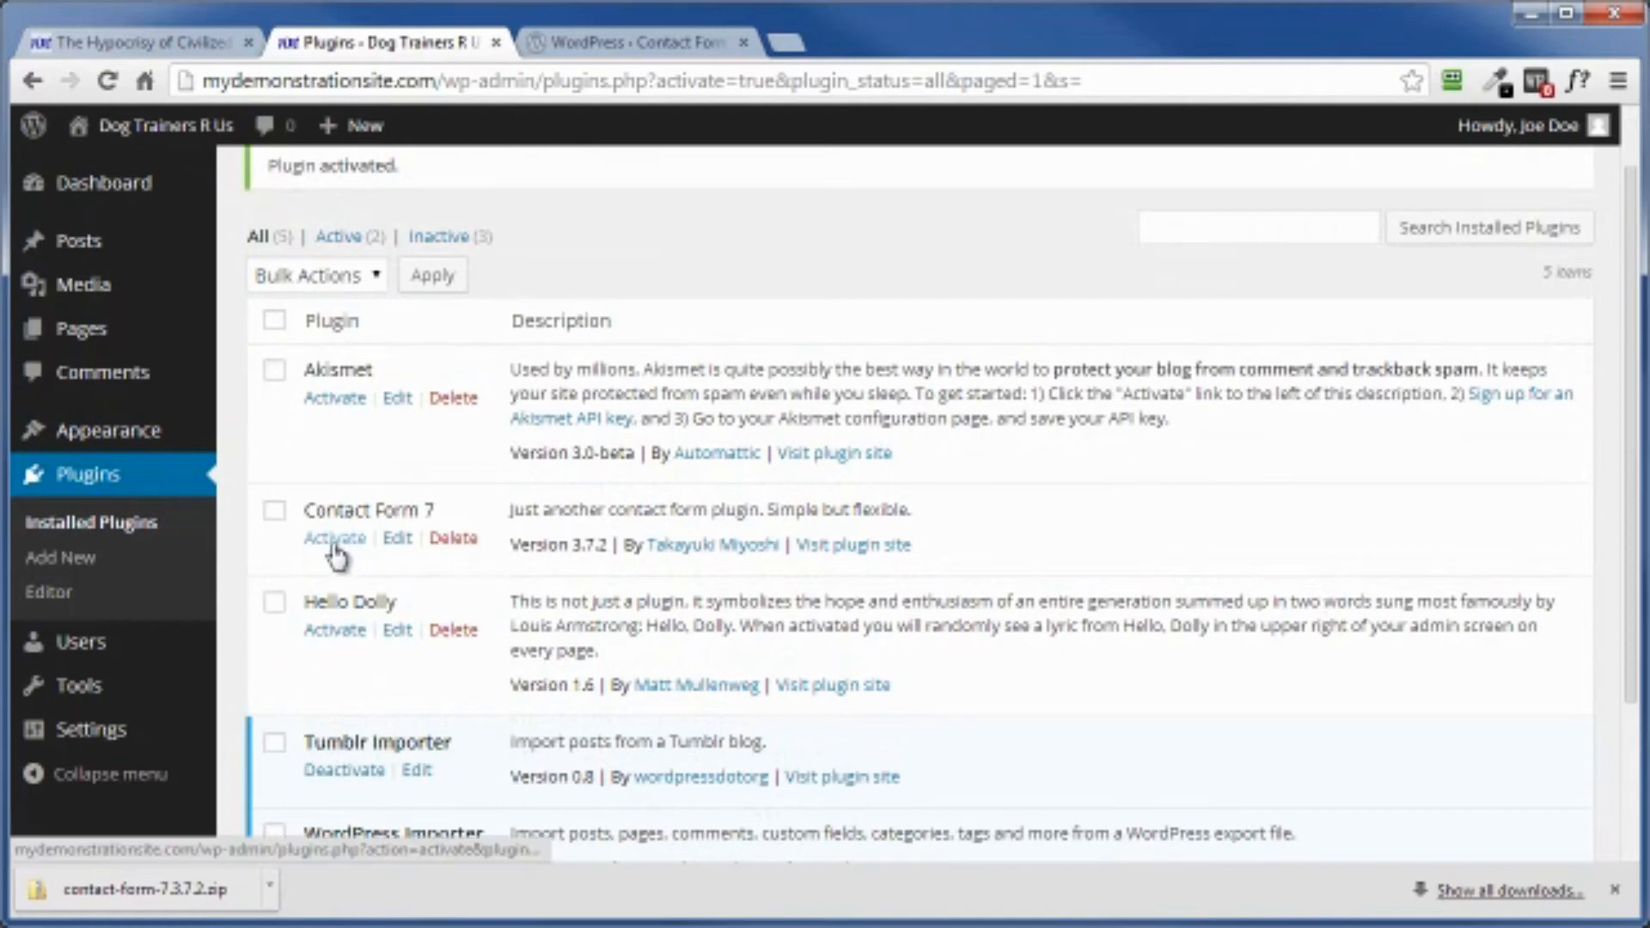
{"action": "left_click", "coordinate": [335, 538]}
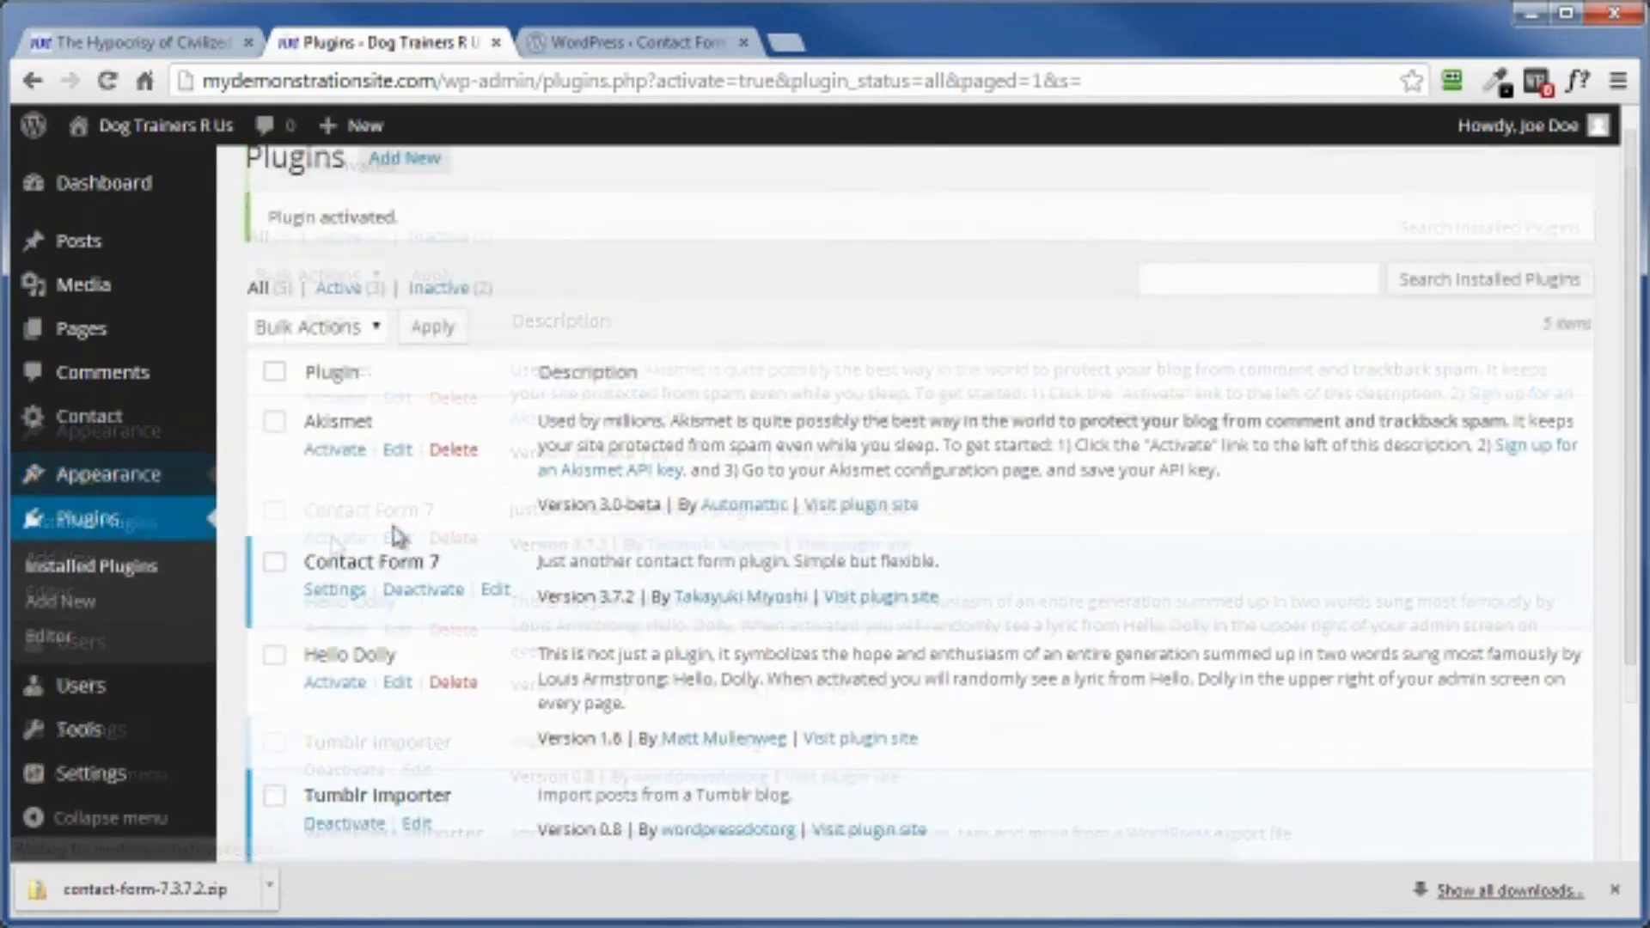
Step: Deactivate the Contact Form 7 and Tumblr Importer plugins together with a bulk action
{"action": "scroll", "coordinate": [395, 532], "scroll_direction": "down", "scroll_amount": 3}
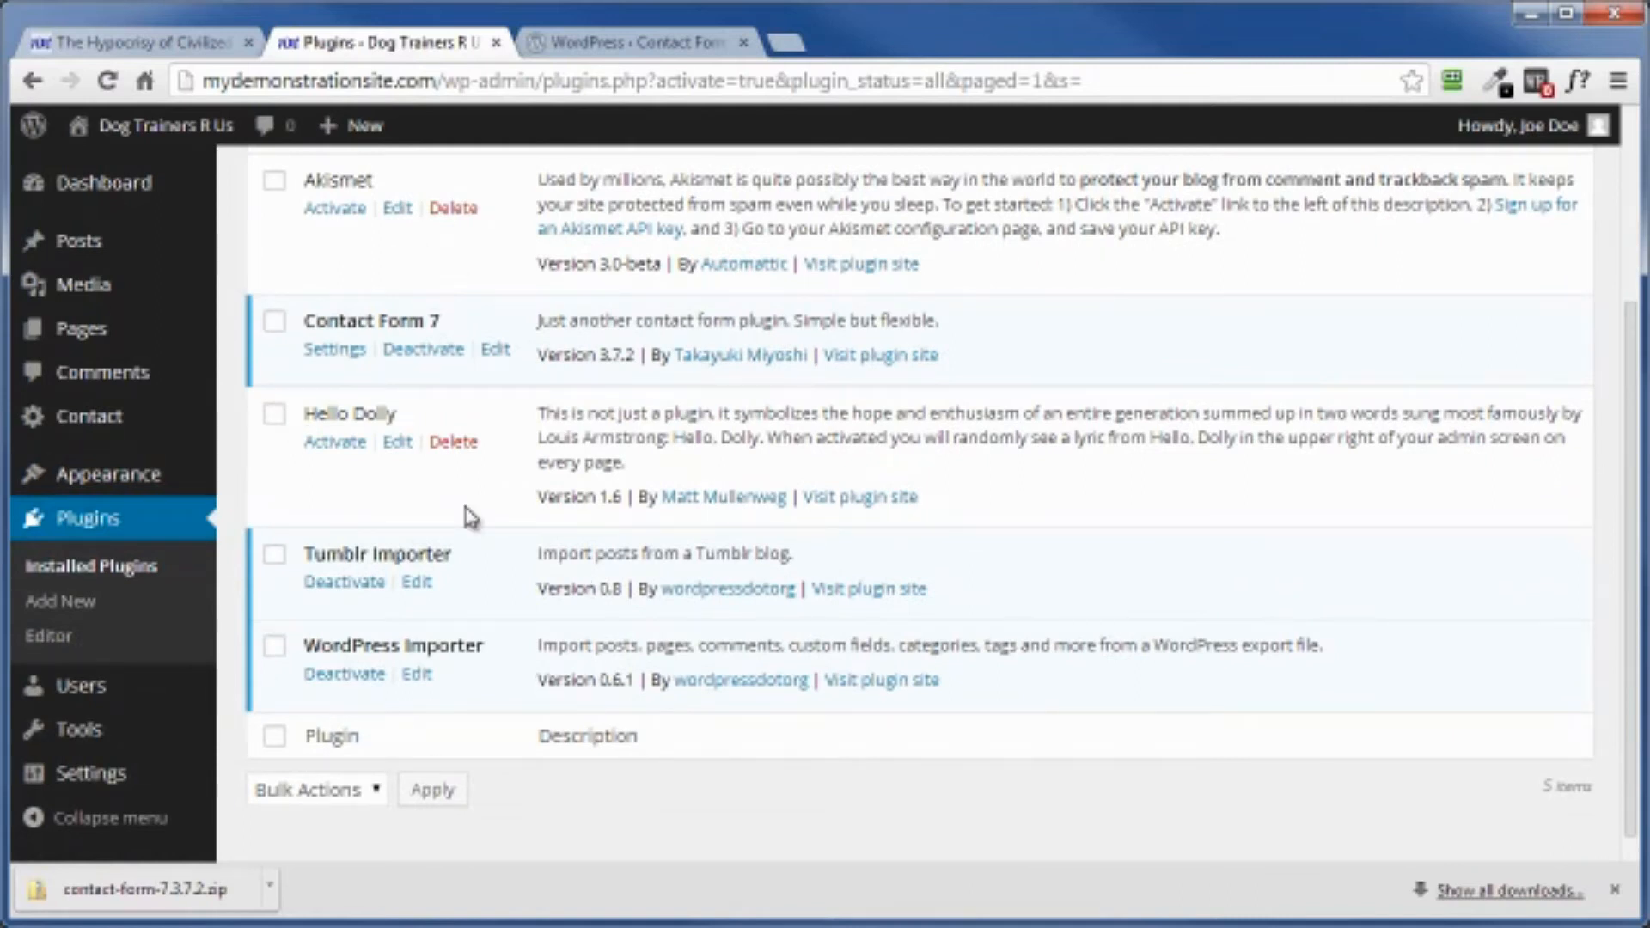
{"action": "scroll", "coordinate": [471, 516], "scroll_direction": "up", "scroll_amount": 1}
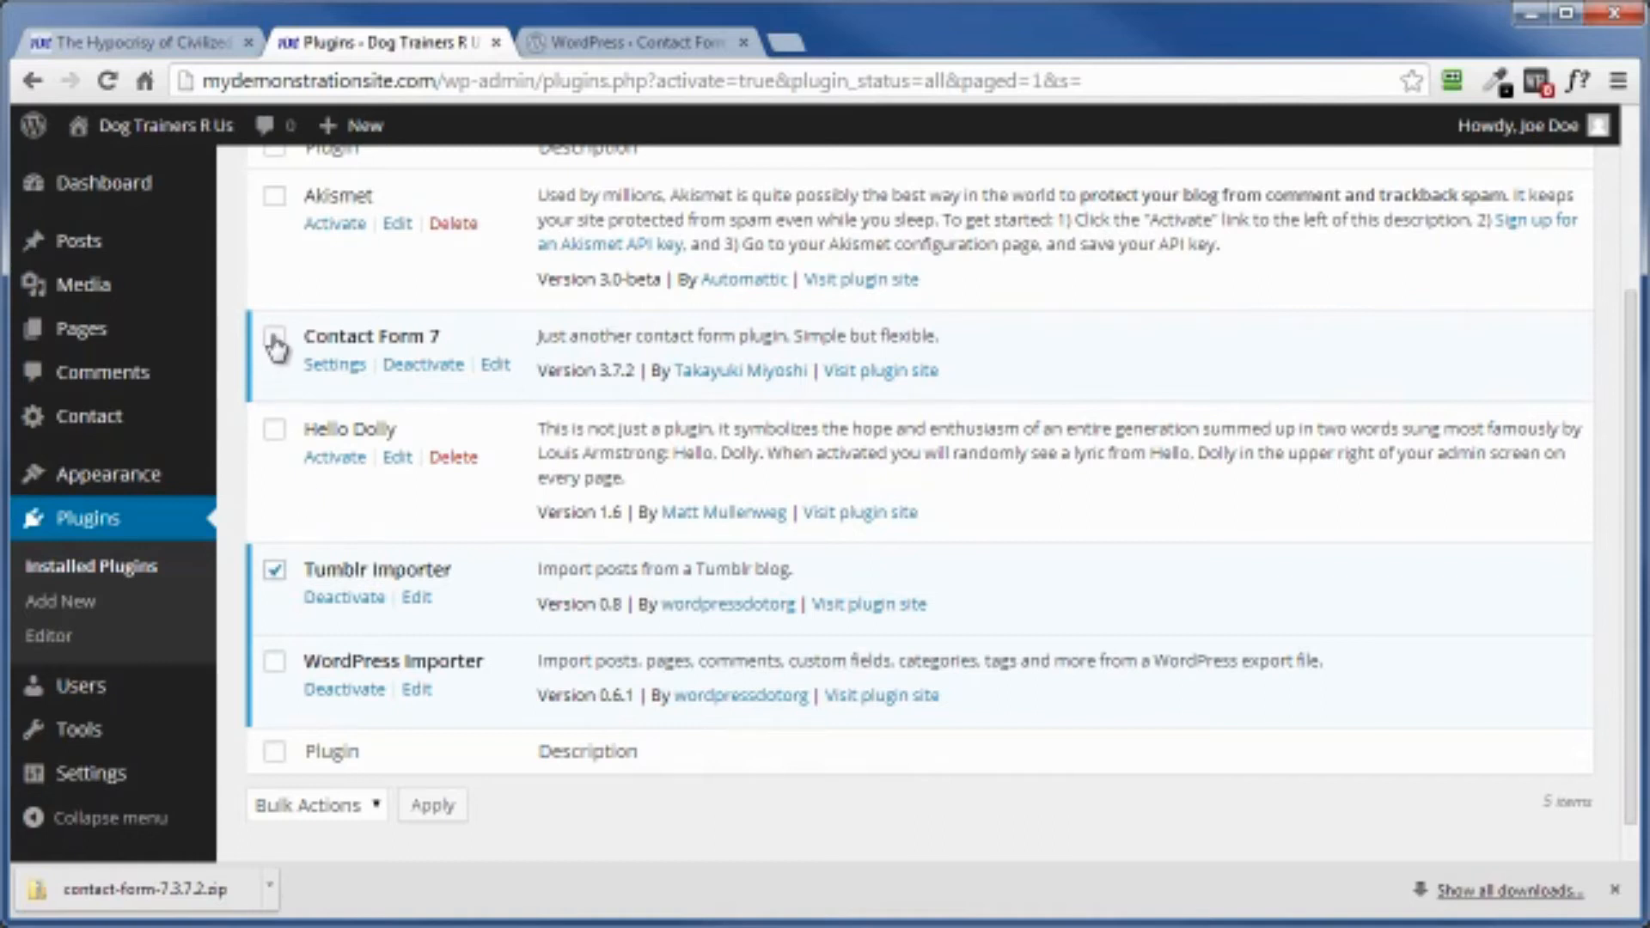
{"action": "left_click", "coordinate": [274, 339]}
{"action": "scroll", "coordinate": [545, 574], "scroll_direction": "up", "scroll_amount": 3}
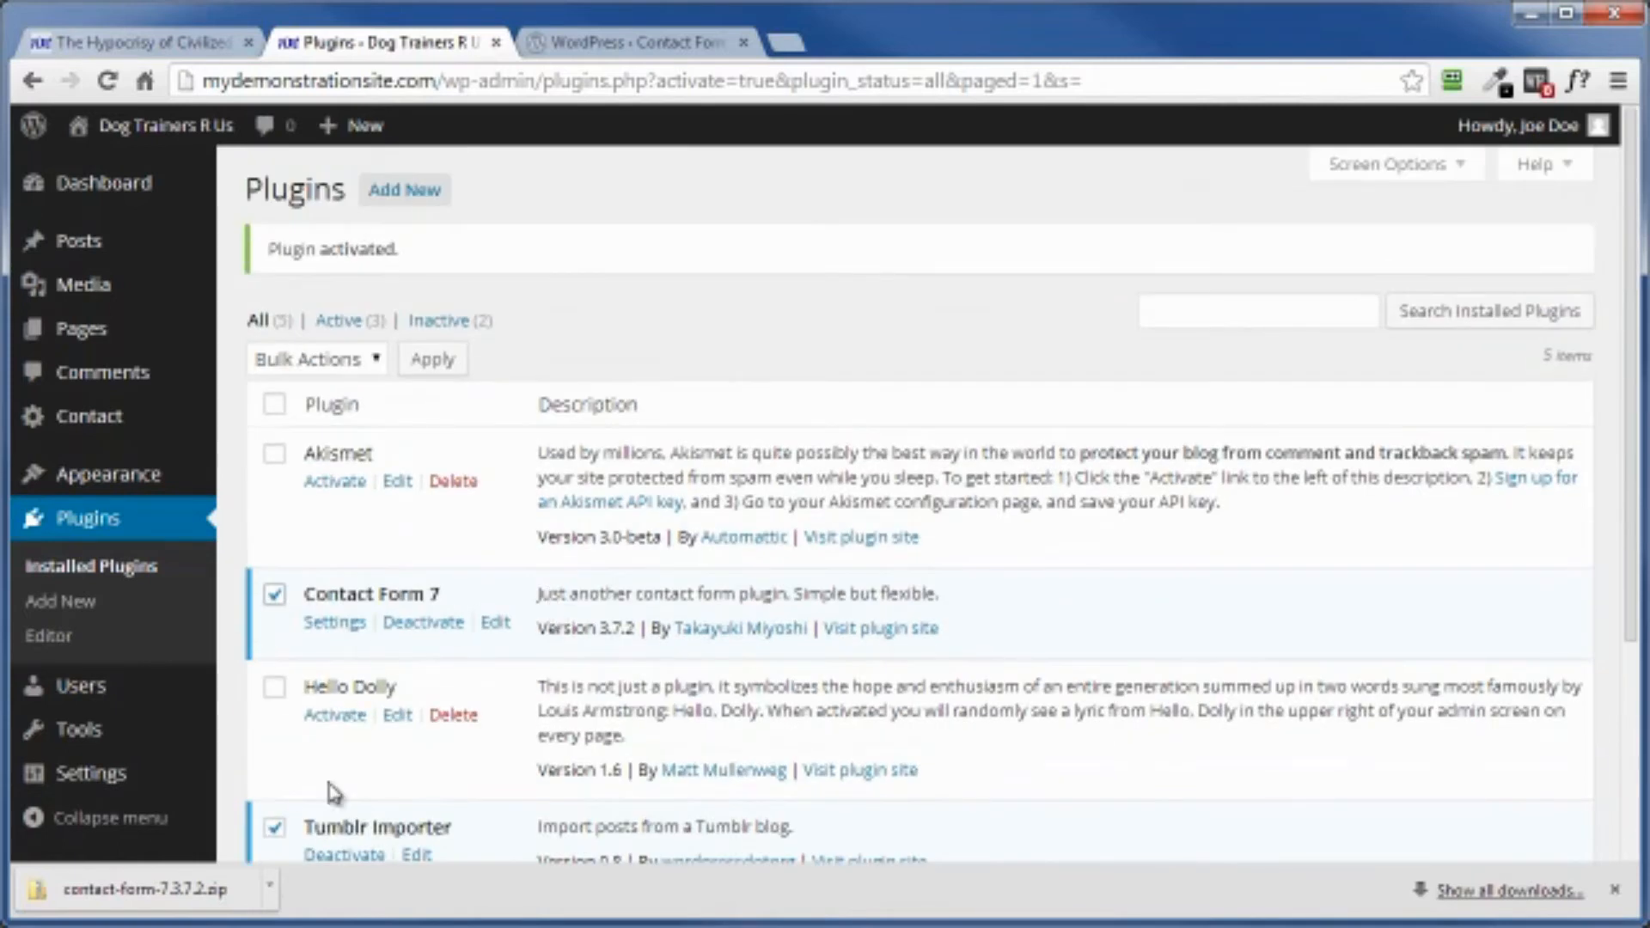
{"action": "left_click", "coordinate": [376, 361]}
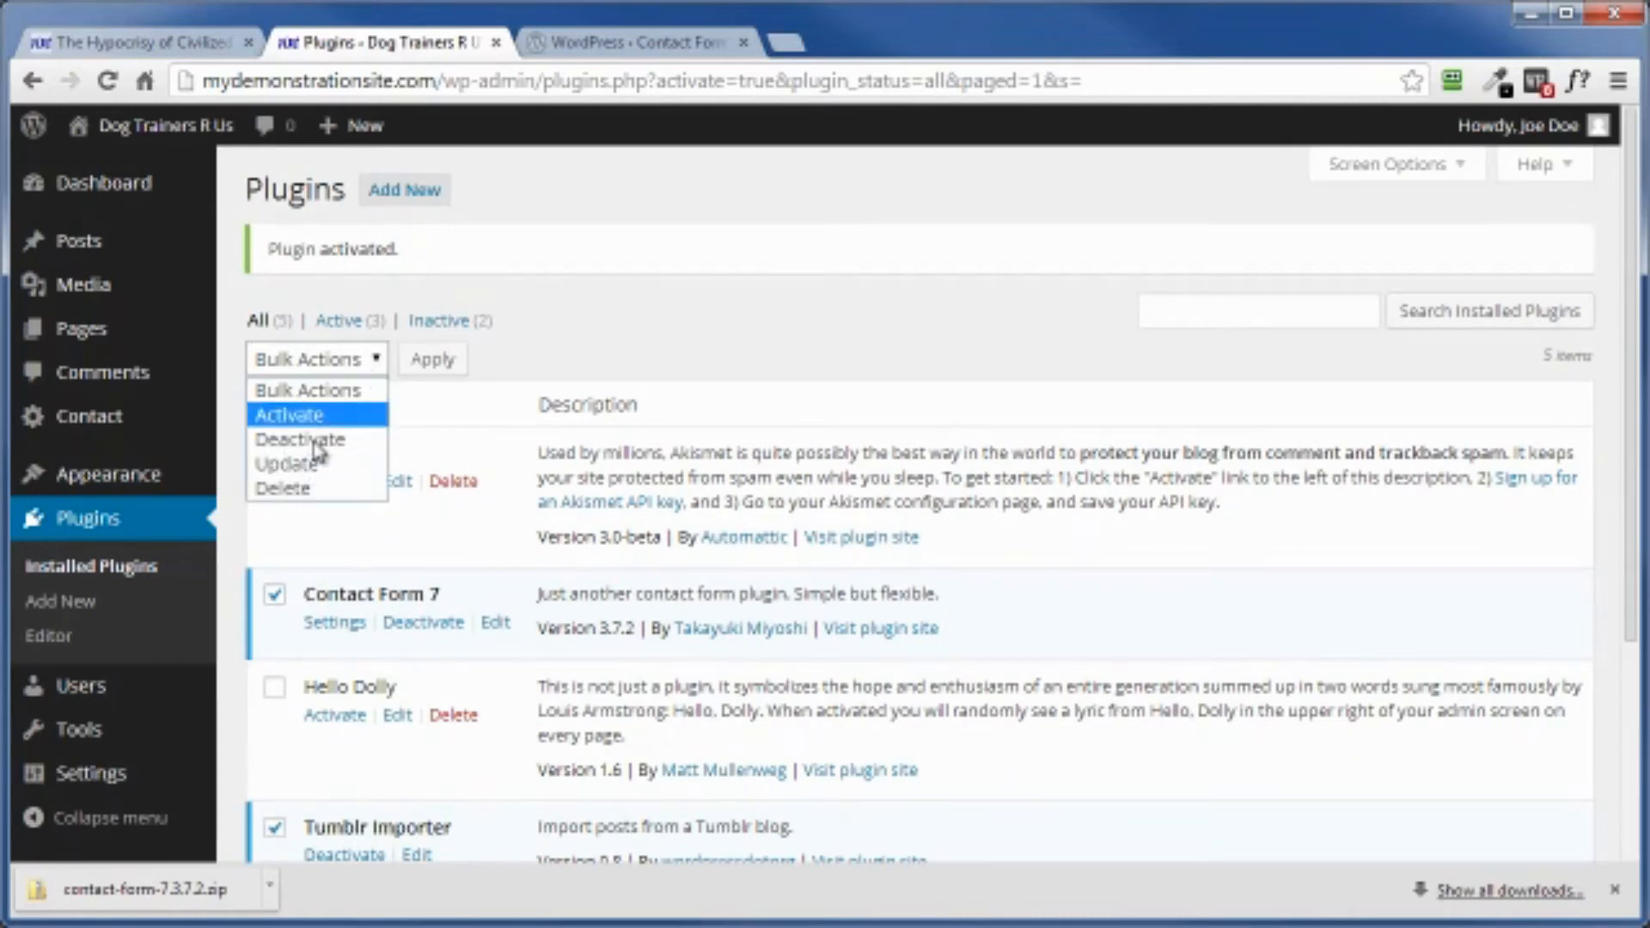
{"action": "left_click", "coordinate": [314, 445]}
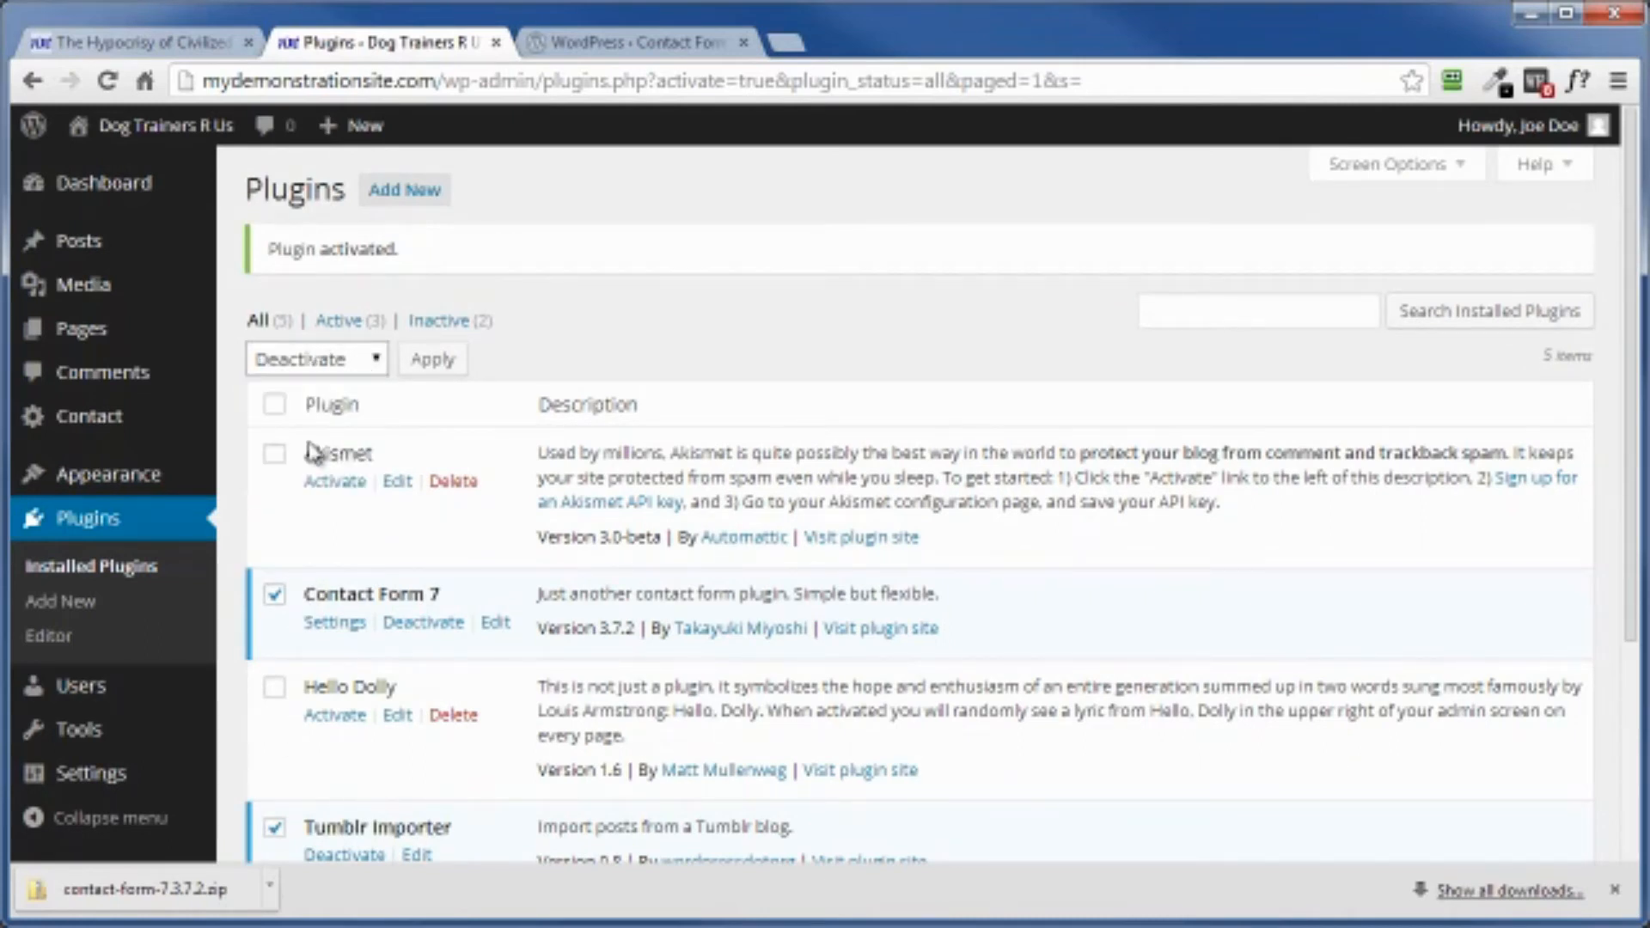
{"action": "left_click", "coordinate": [433, 360]}
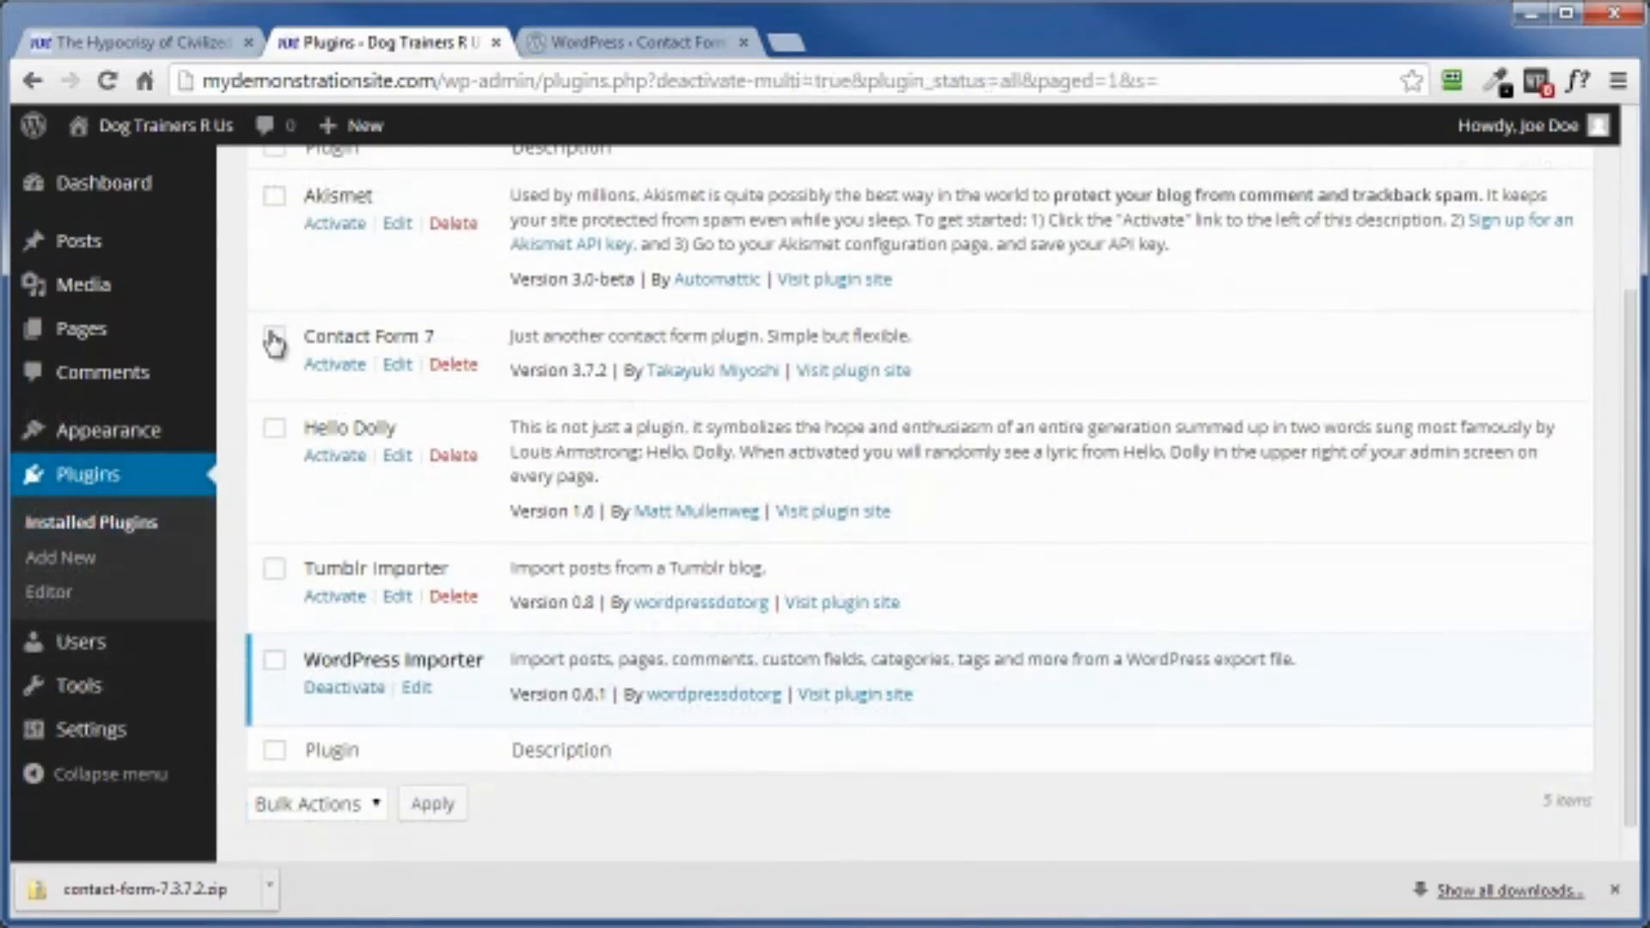
Step: Delete the Contact Form 7, Hello Dolly and Tumblr Importer plugins together with a bulk action, including their files and data
{"action": "left_click", "coordinate": [274, 337]}
{"action": "left_click", "coordinate": [274, 428]}
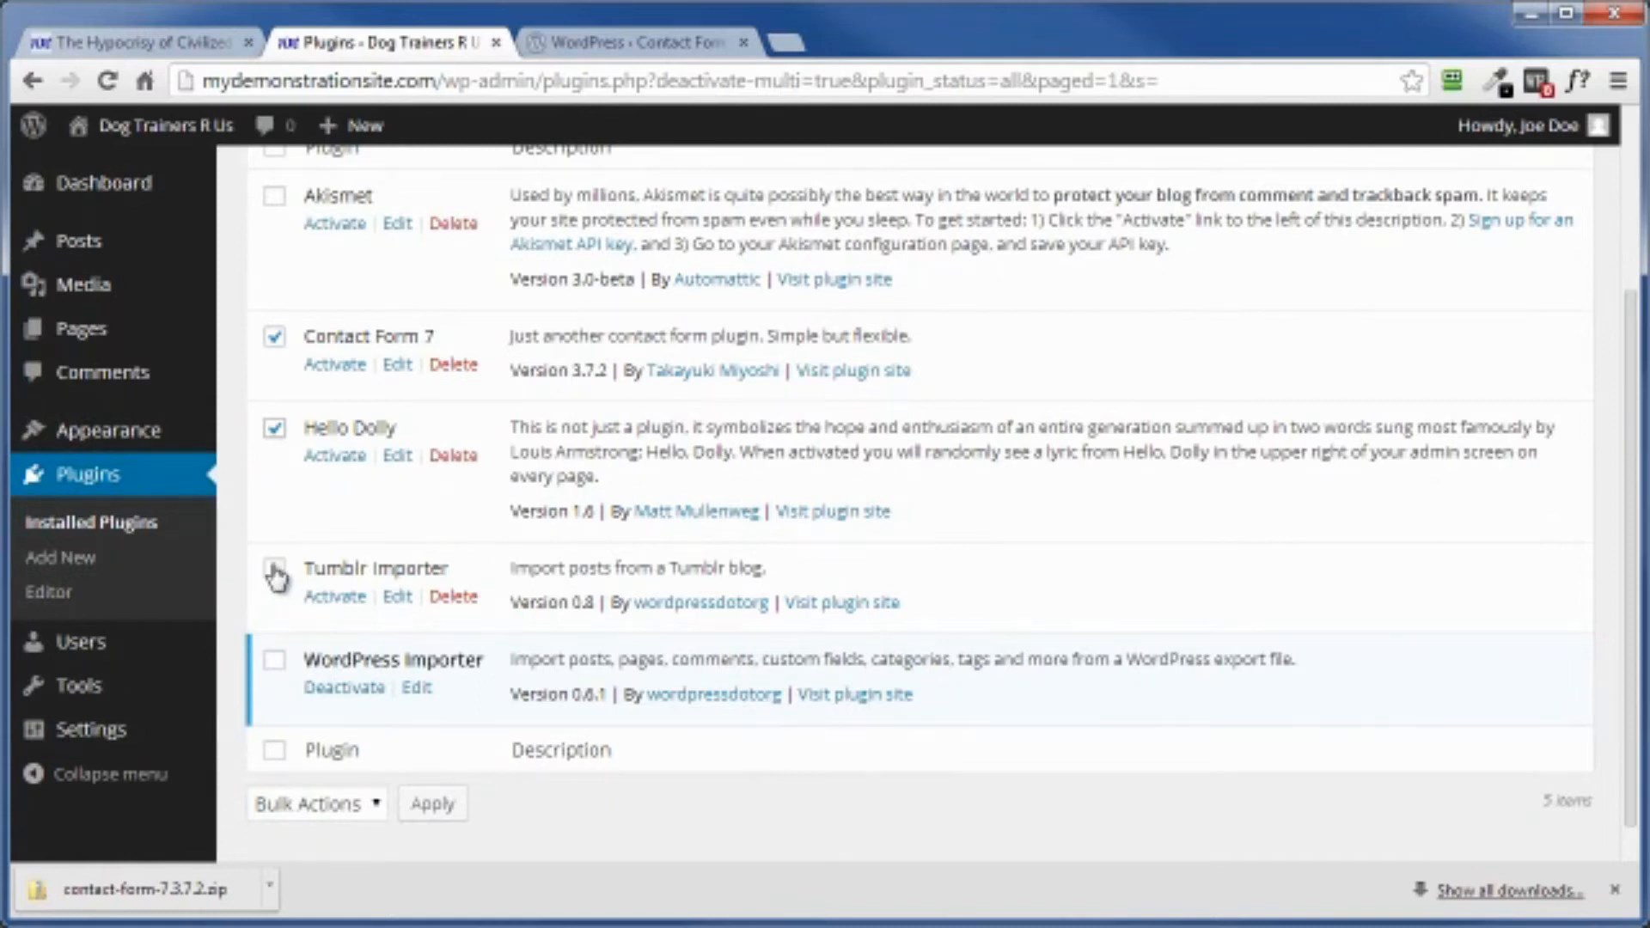
{"action": "left_click", "coordinate": [274, 568]}
{"action": "scroll", "coordinate": [514, 516], "scroll_direction": "up", "scroll_amount": 3}
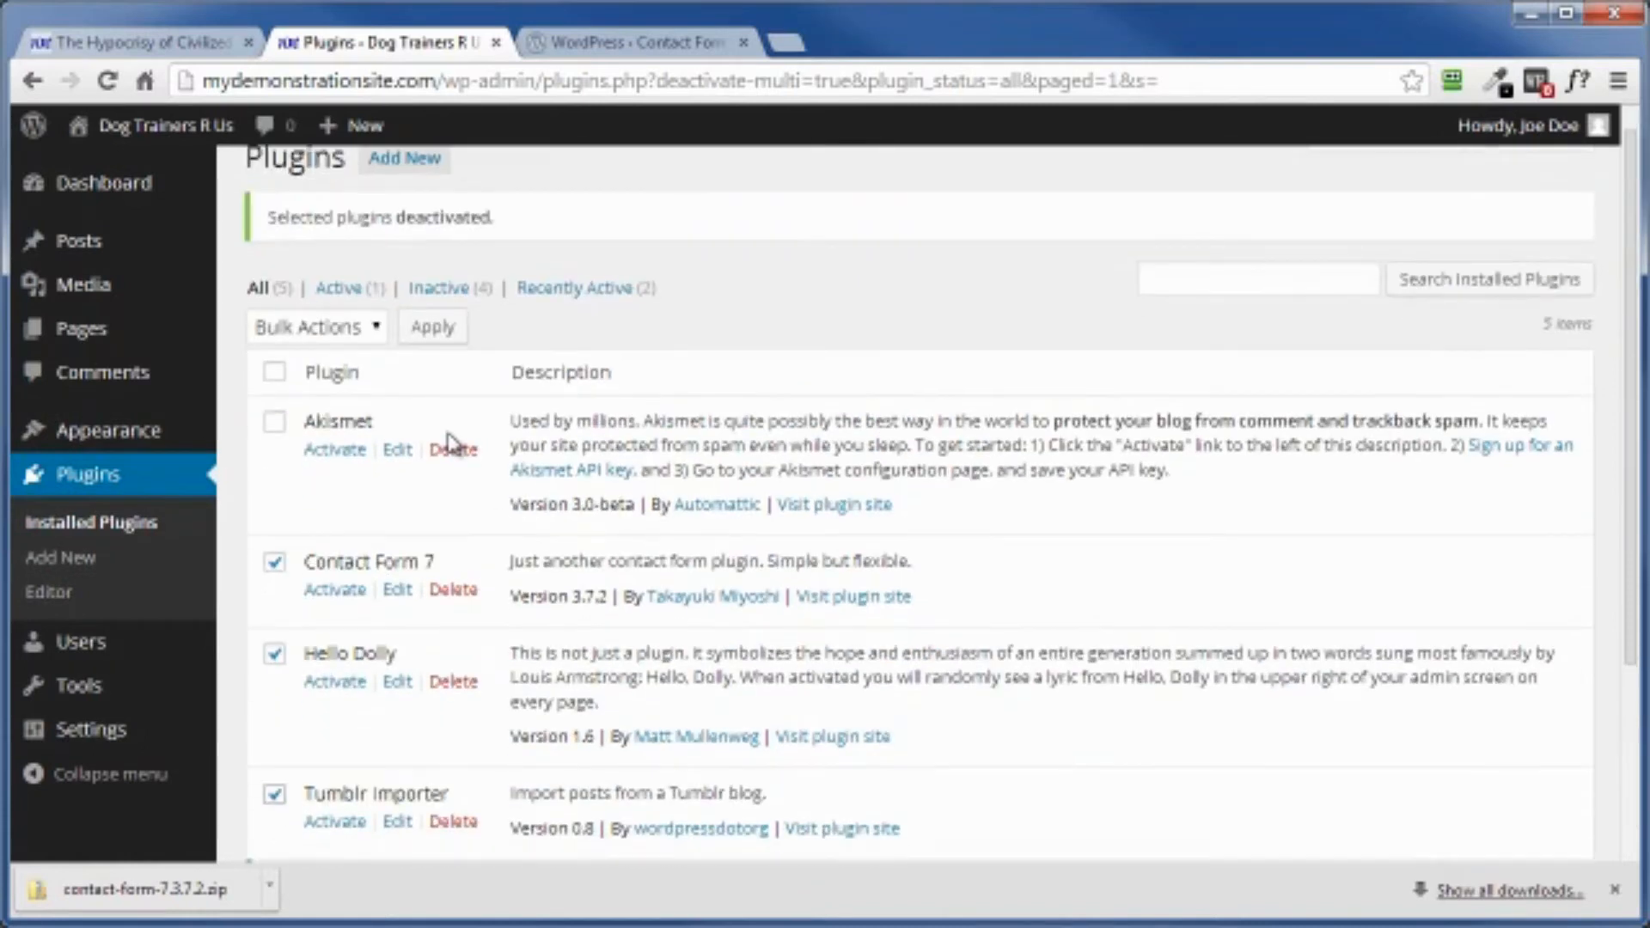
{"action": "left_click", "coordinate": [368, 327]}
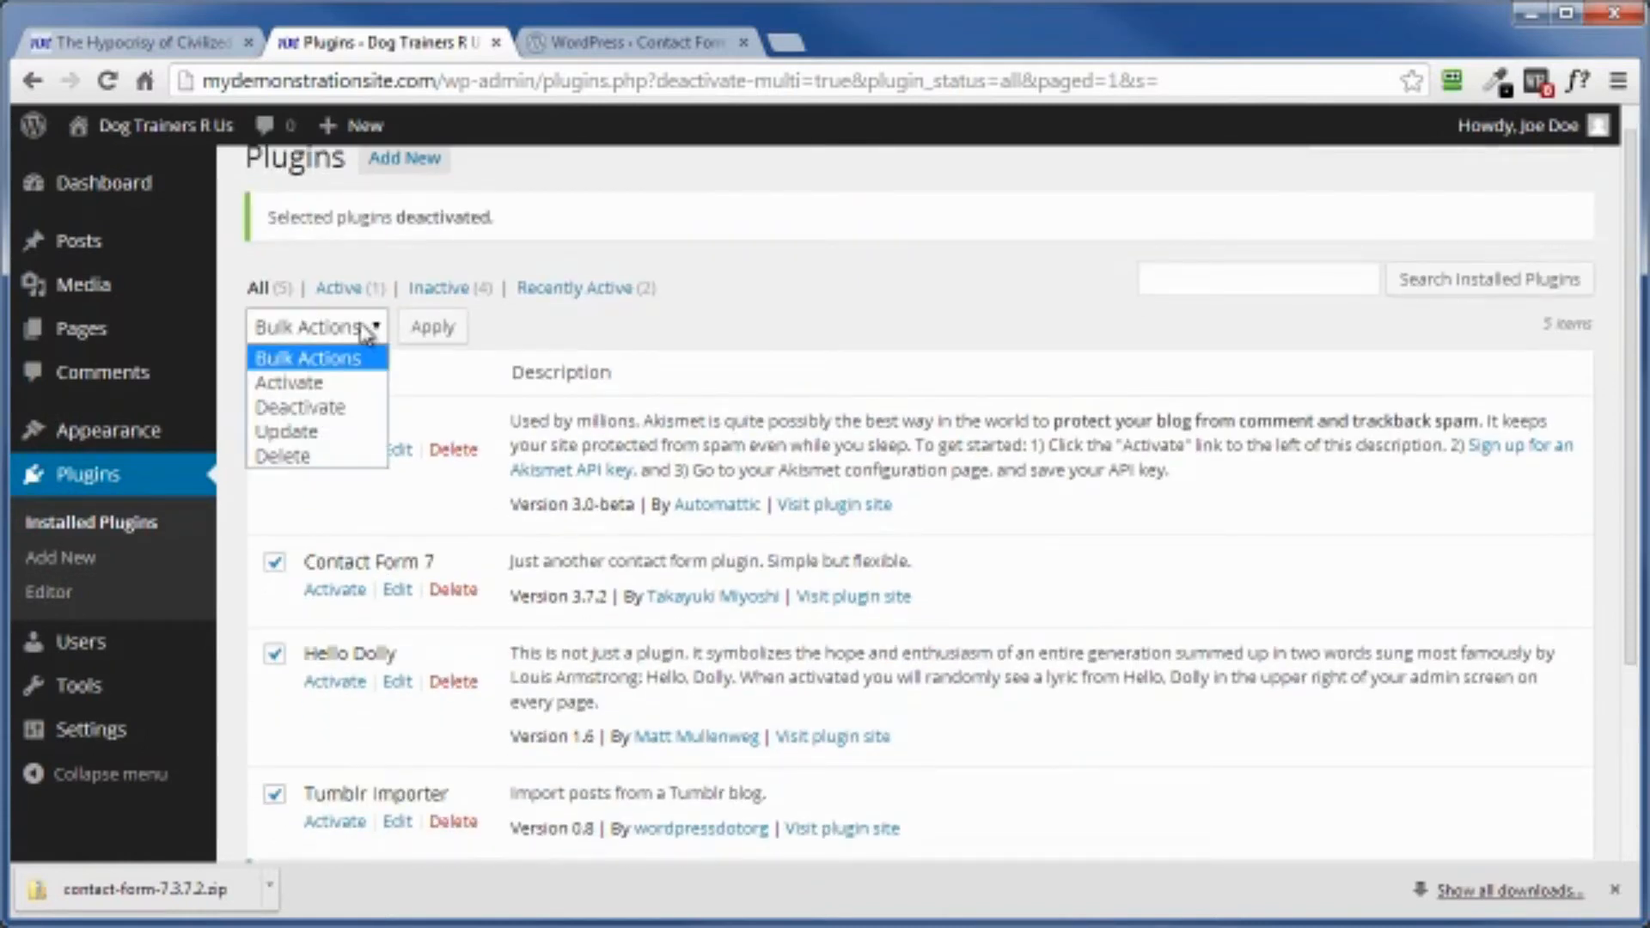
{"action": "left_click", "coordinate": [284, 456]}
{"action": "left_click", "coordinate": [432, 330]}
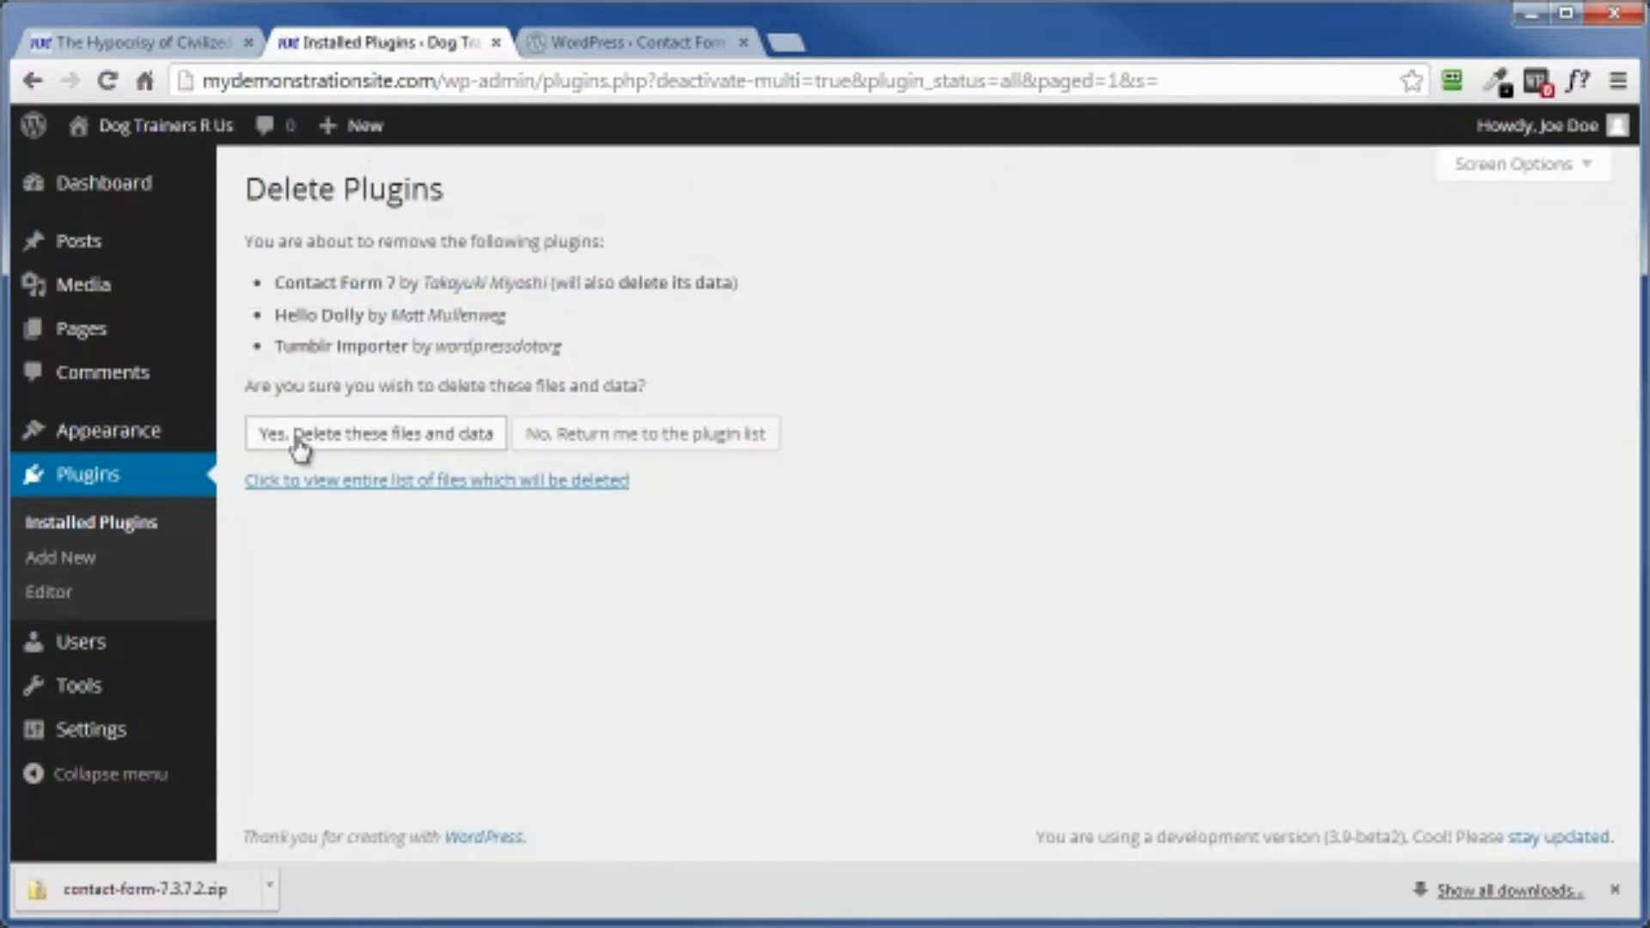
{"action": "left_click", "coordinate": [302, 439]}
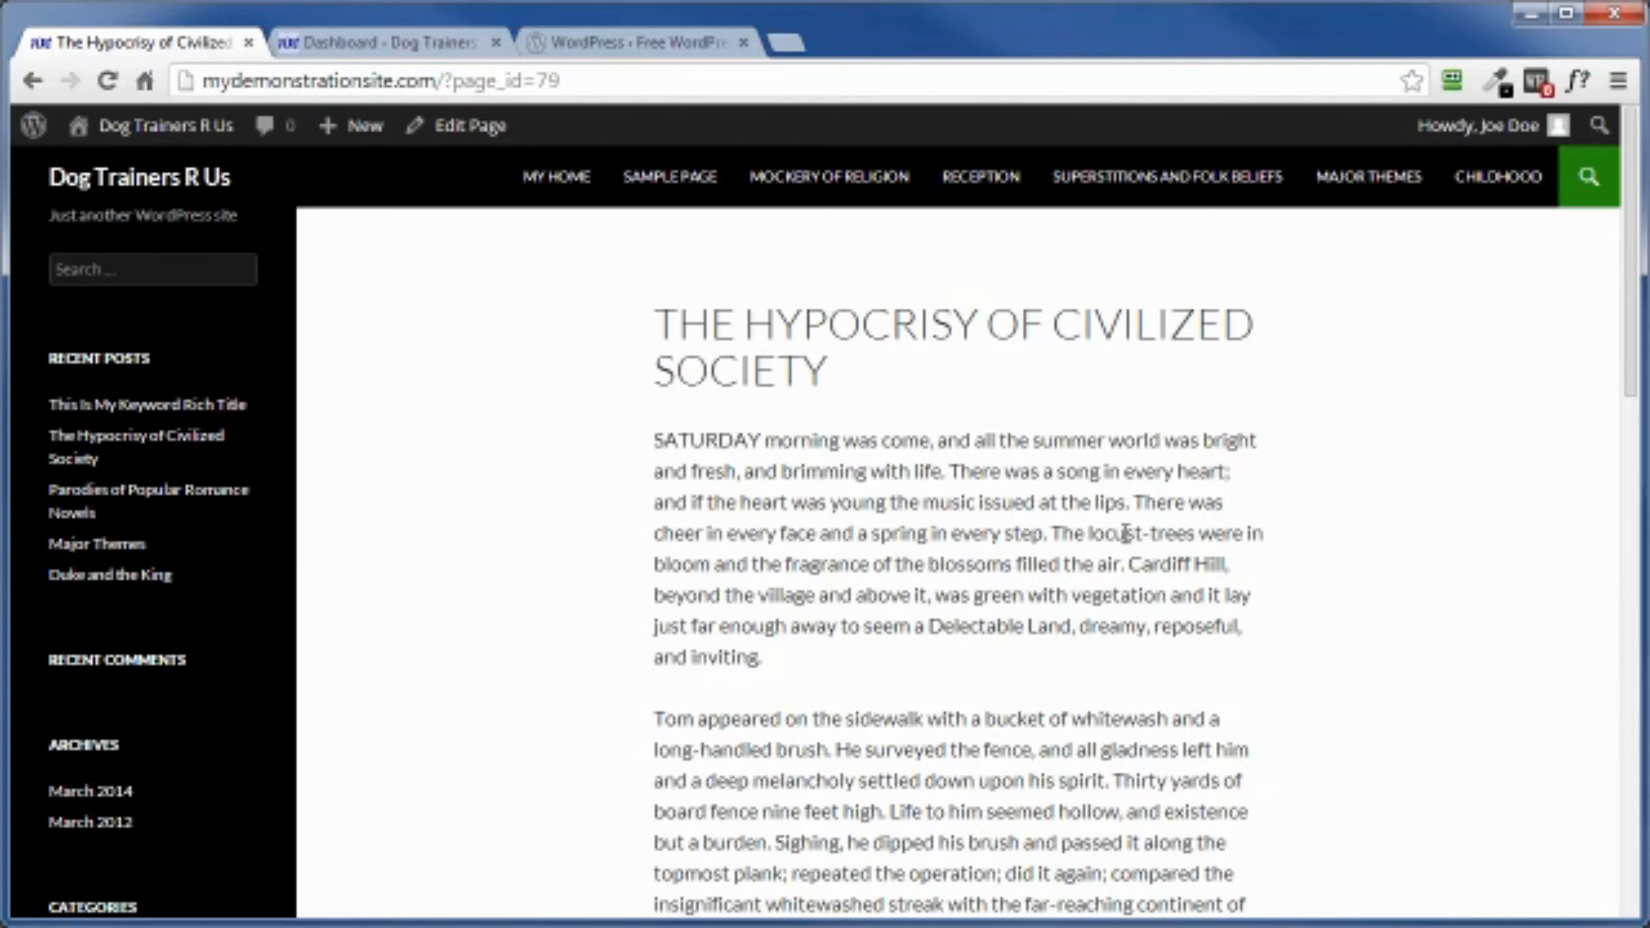
Step: Return to the site's dashboard, open the installed themes and go to the Add Themes page to browse the featured themes
{"action": "left_click", "coordinate": [380, 44]}
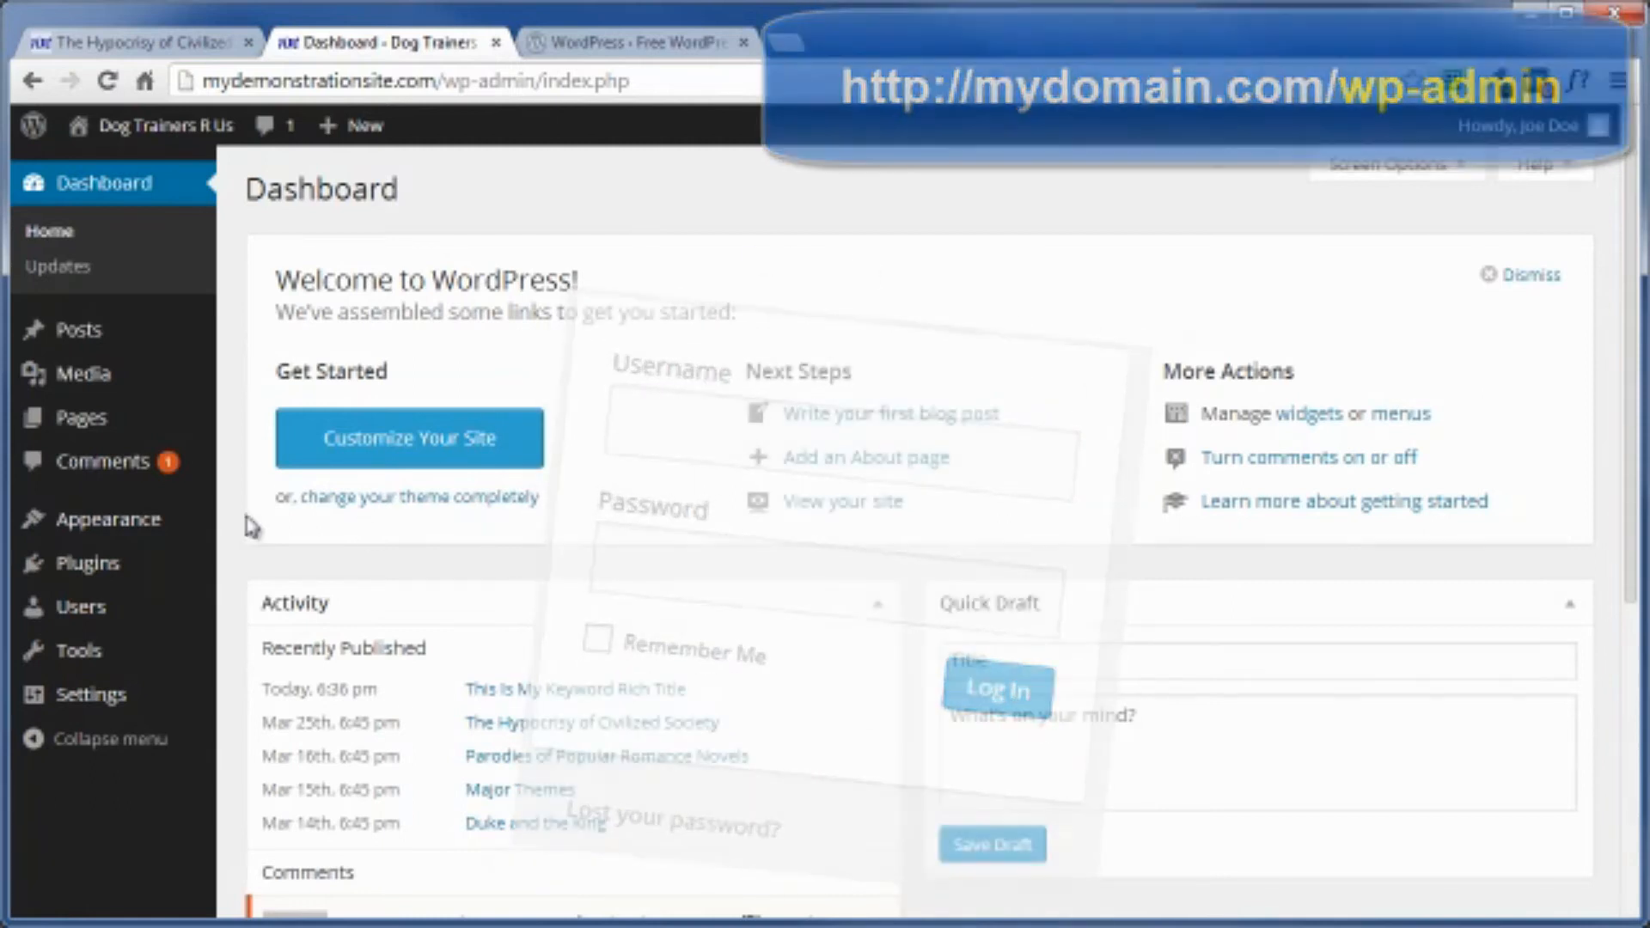
{"action": "mouse_move", "coordinate": [91, 528]}
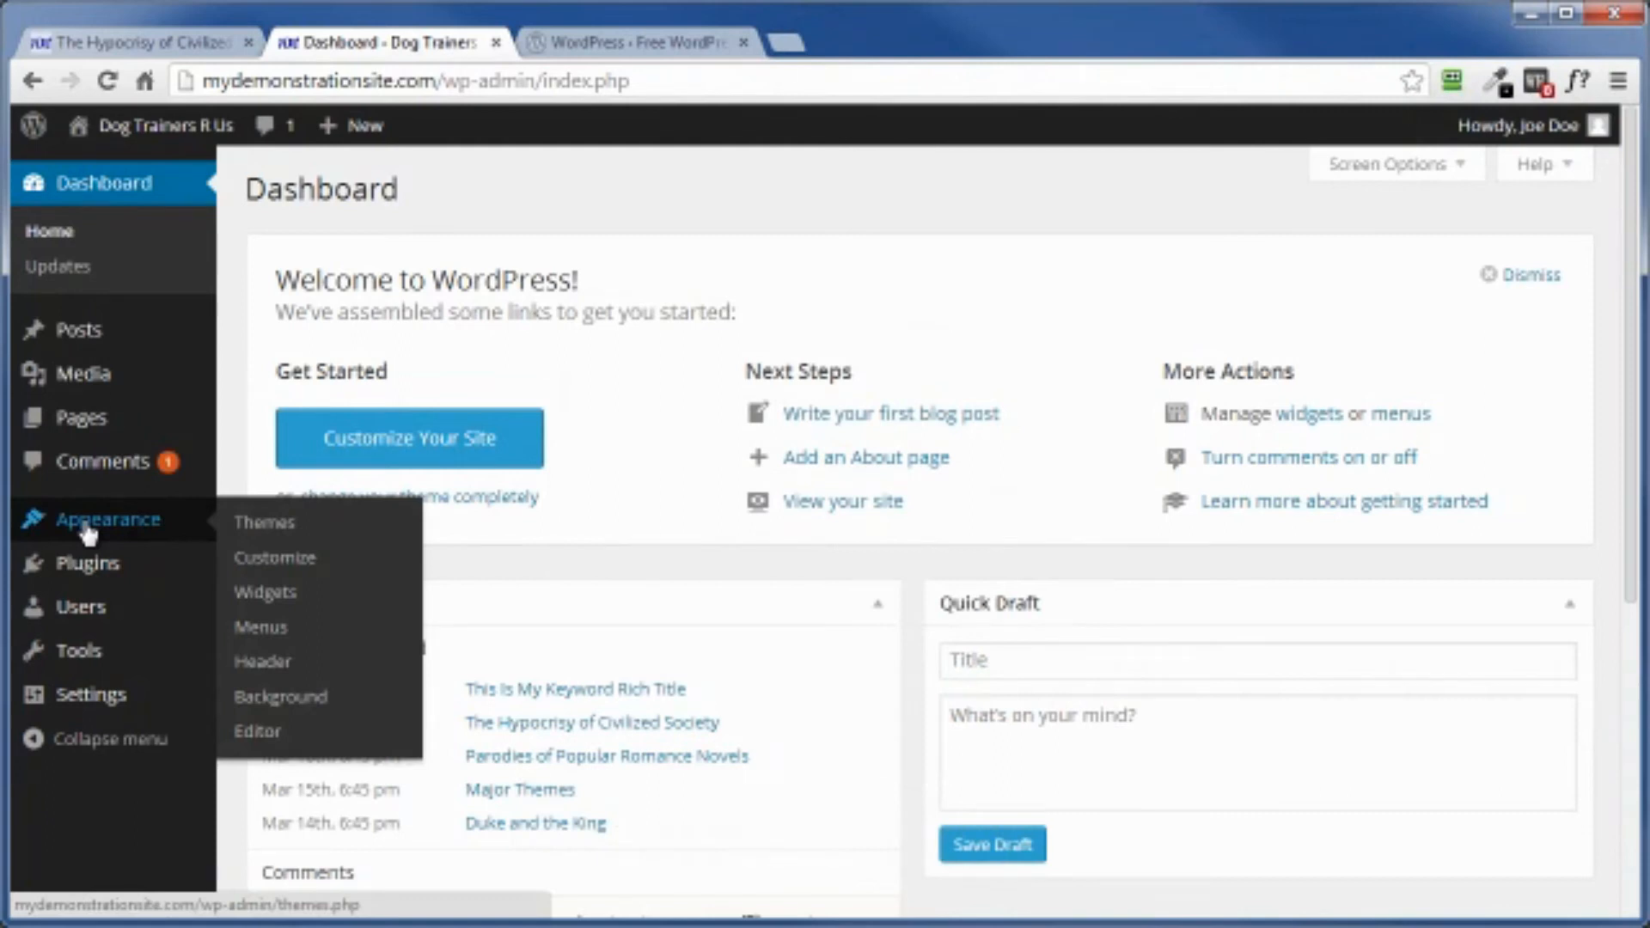
{"action": "left_click", "coordinate": [263, 523]}
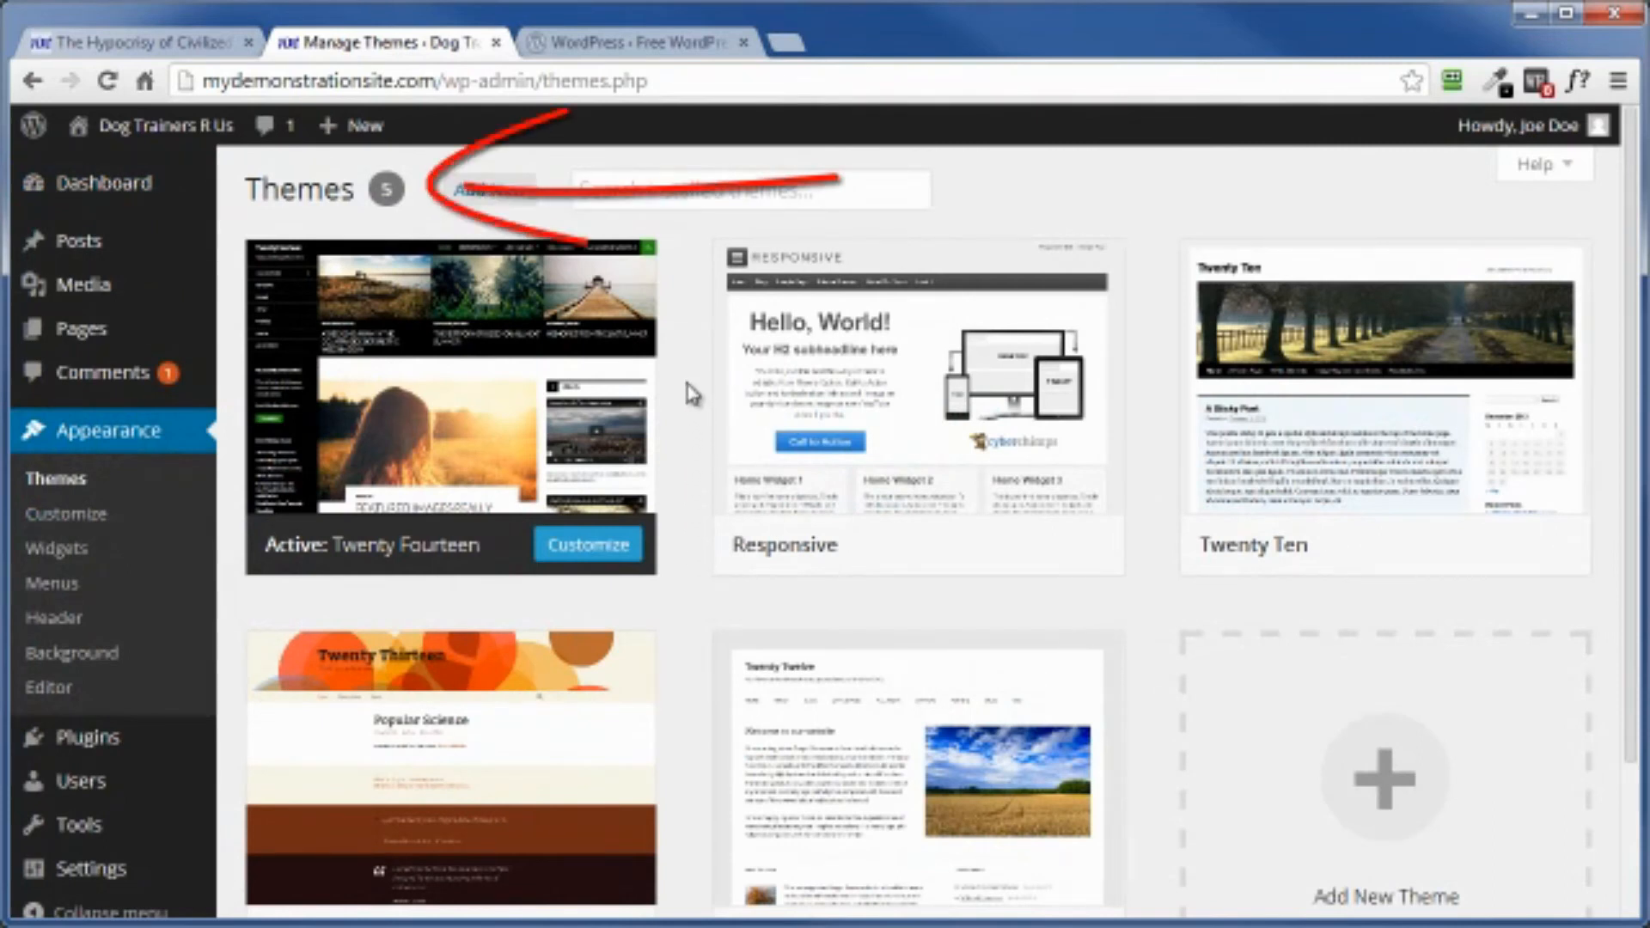
{"action": "mouse_move", "coordinate": [416, 291]}
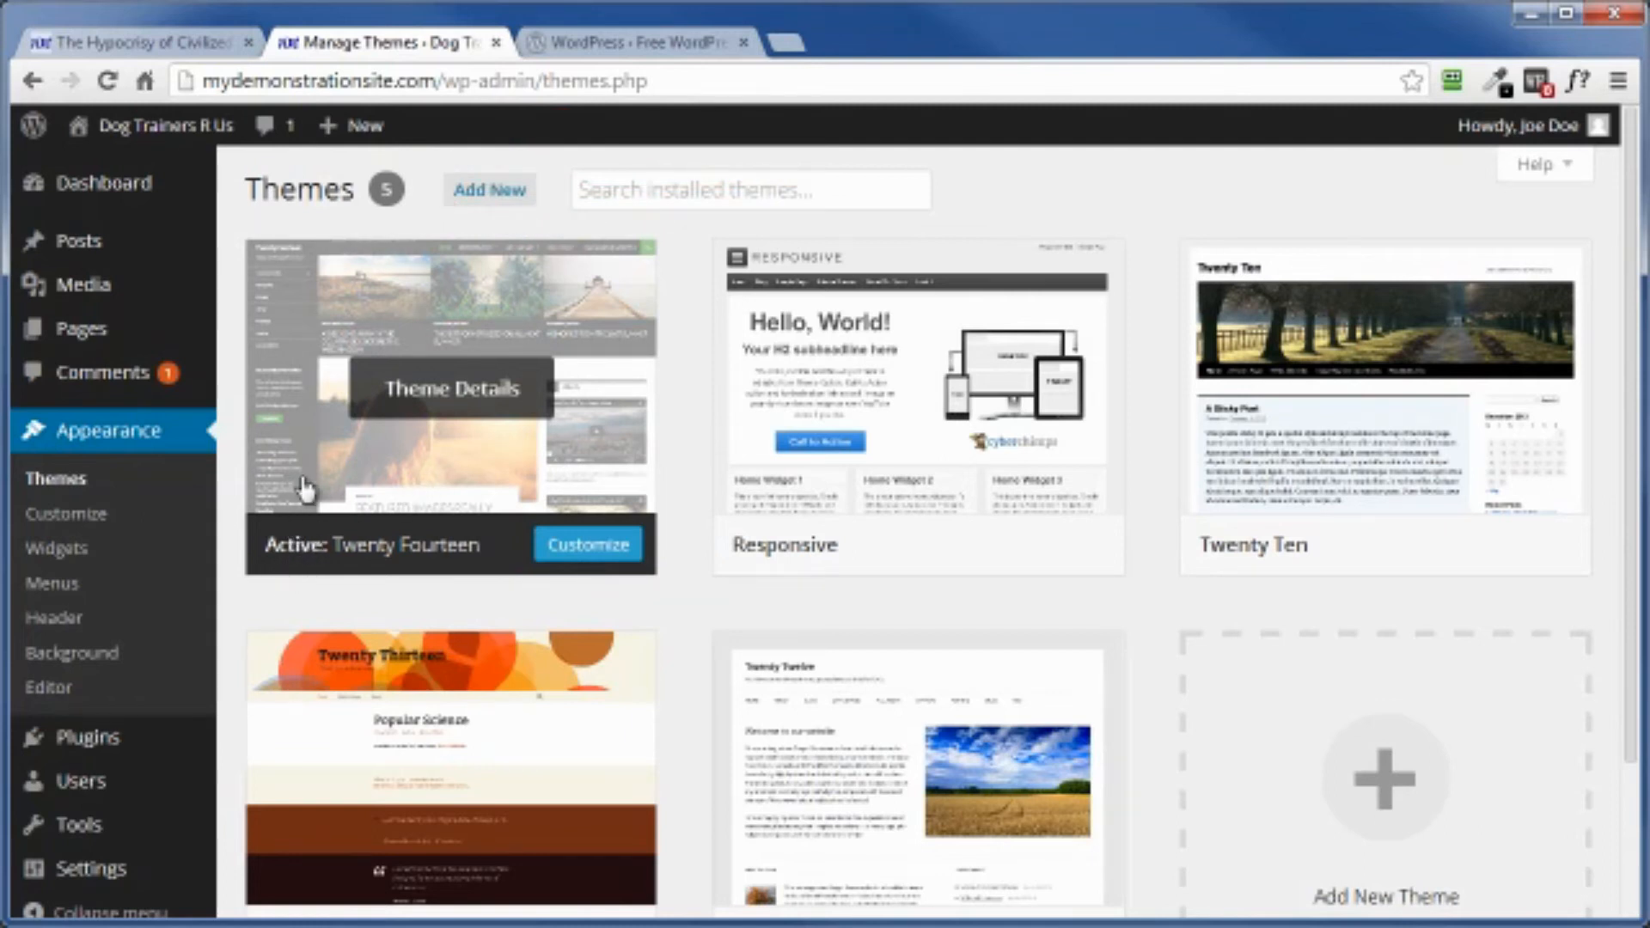
{"action": "left_click", "coordinate": [490, 193]}
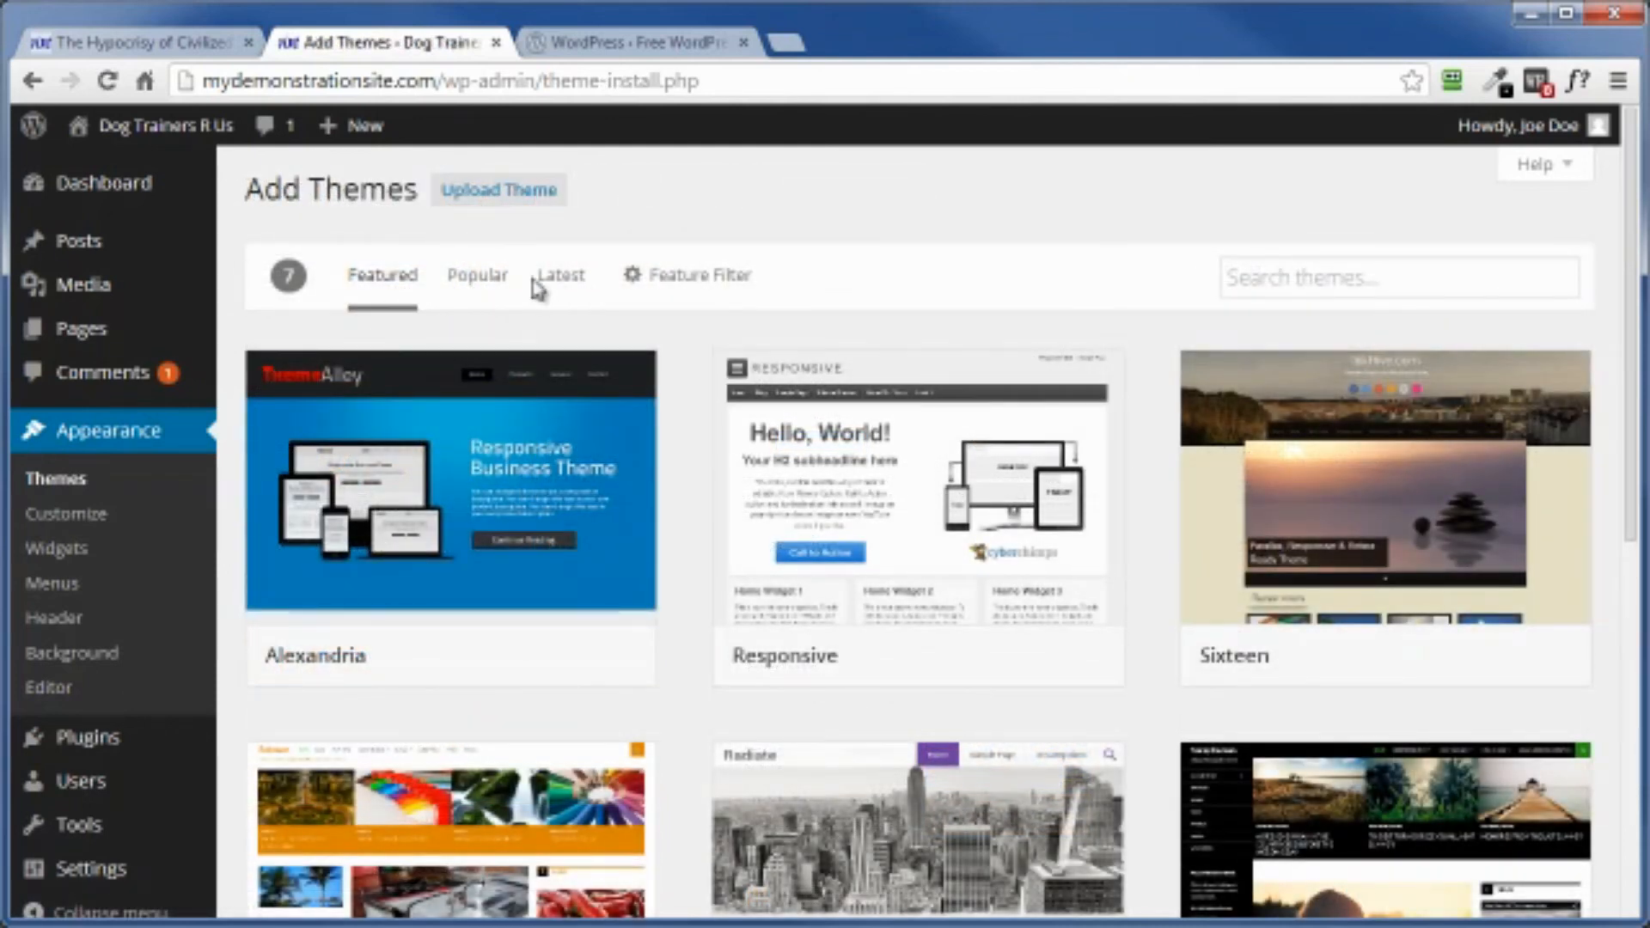
{"action": "scroll", "coordinate": [700, 687], "scroll_direction": "down", "scroll_amount": 8}
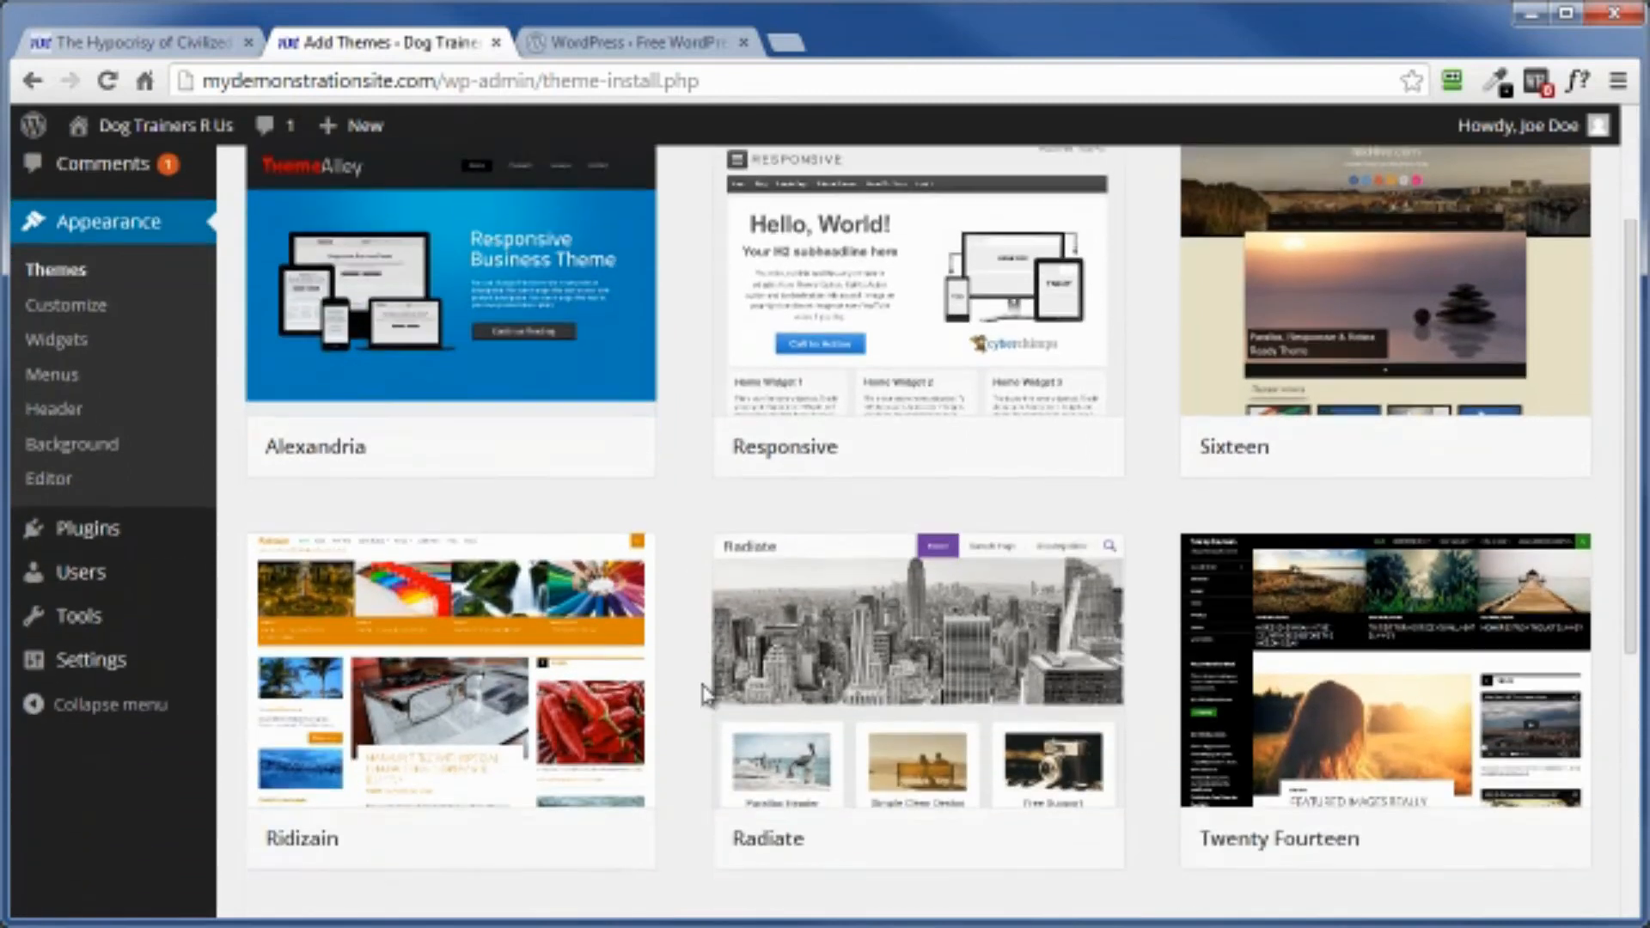
{"action": "scroll", "coordinate": [703, 696], "scroll_direction": "up", "scroll_amount": 8}
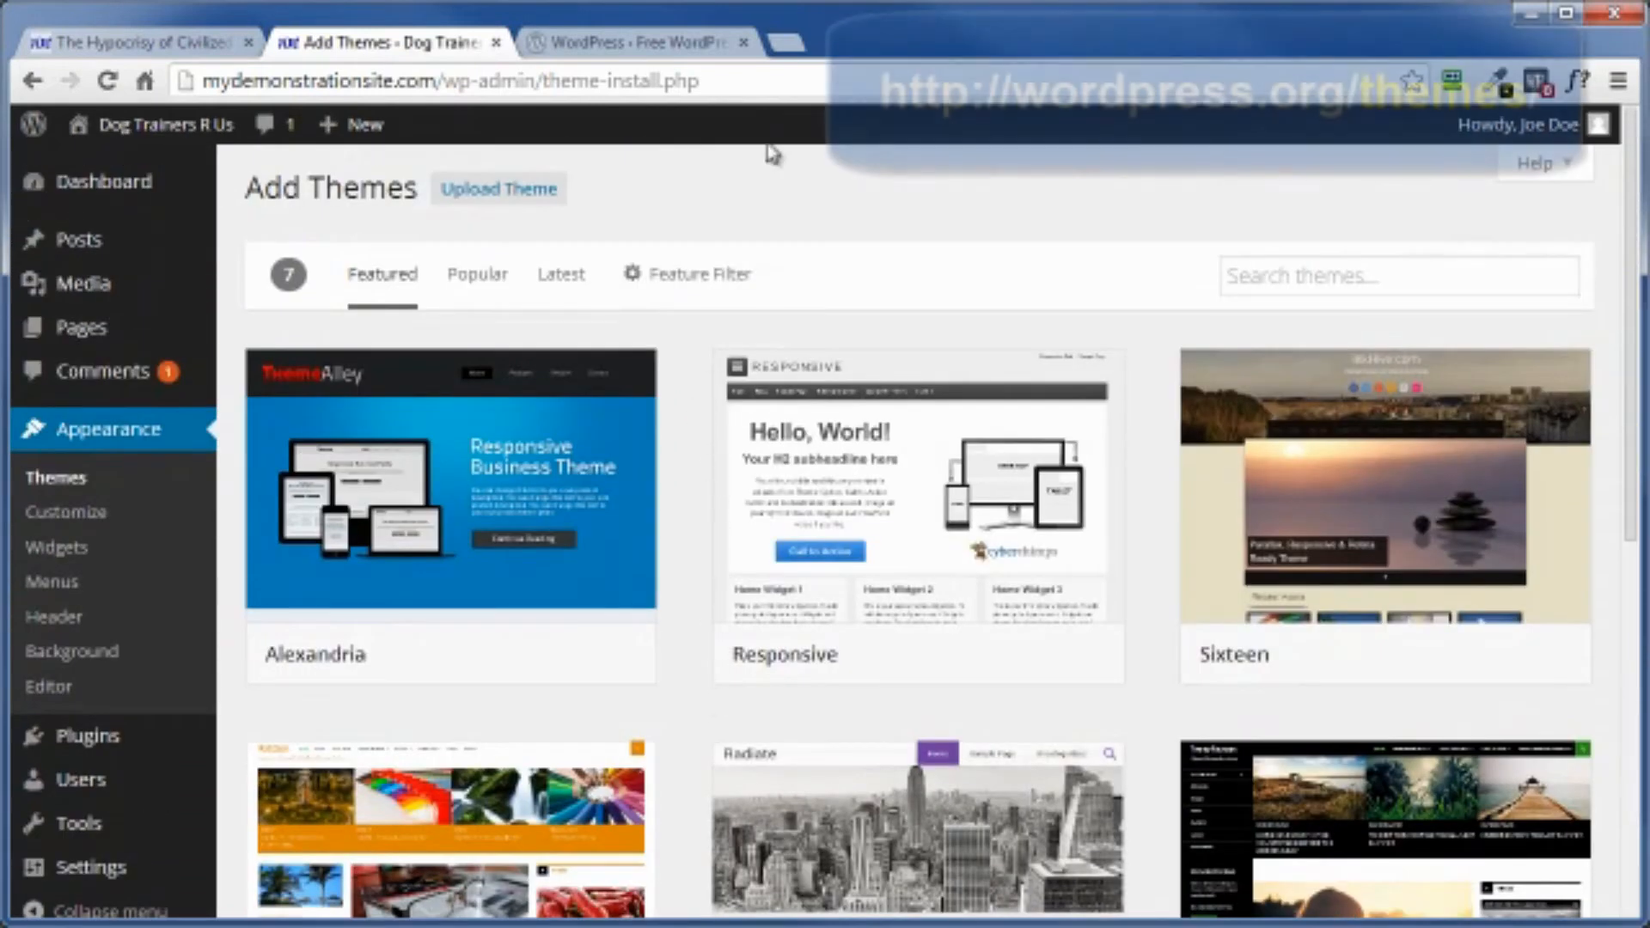
Step: Look at the Themes Directory on WordPress.org and return to the site's Add Themes page
{"action": "left_click", "coordinate": [615, 43]}
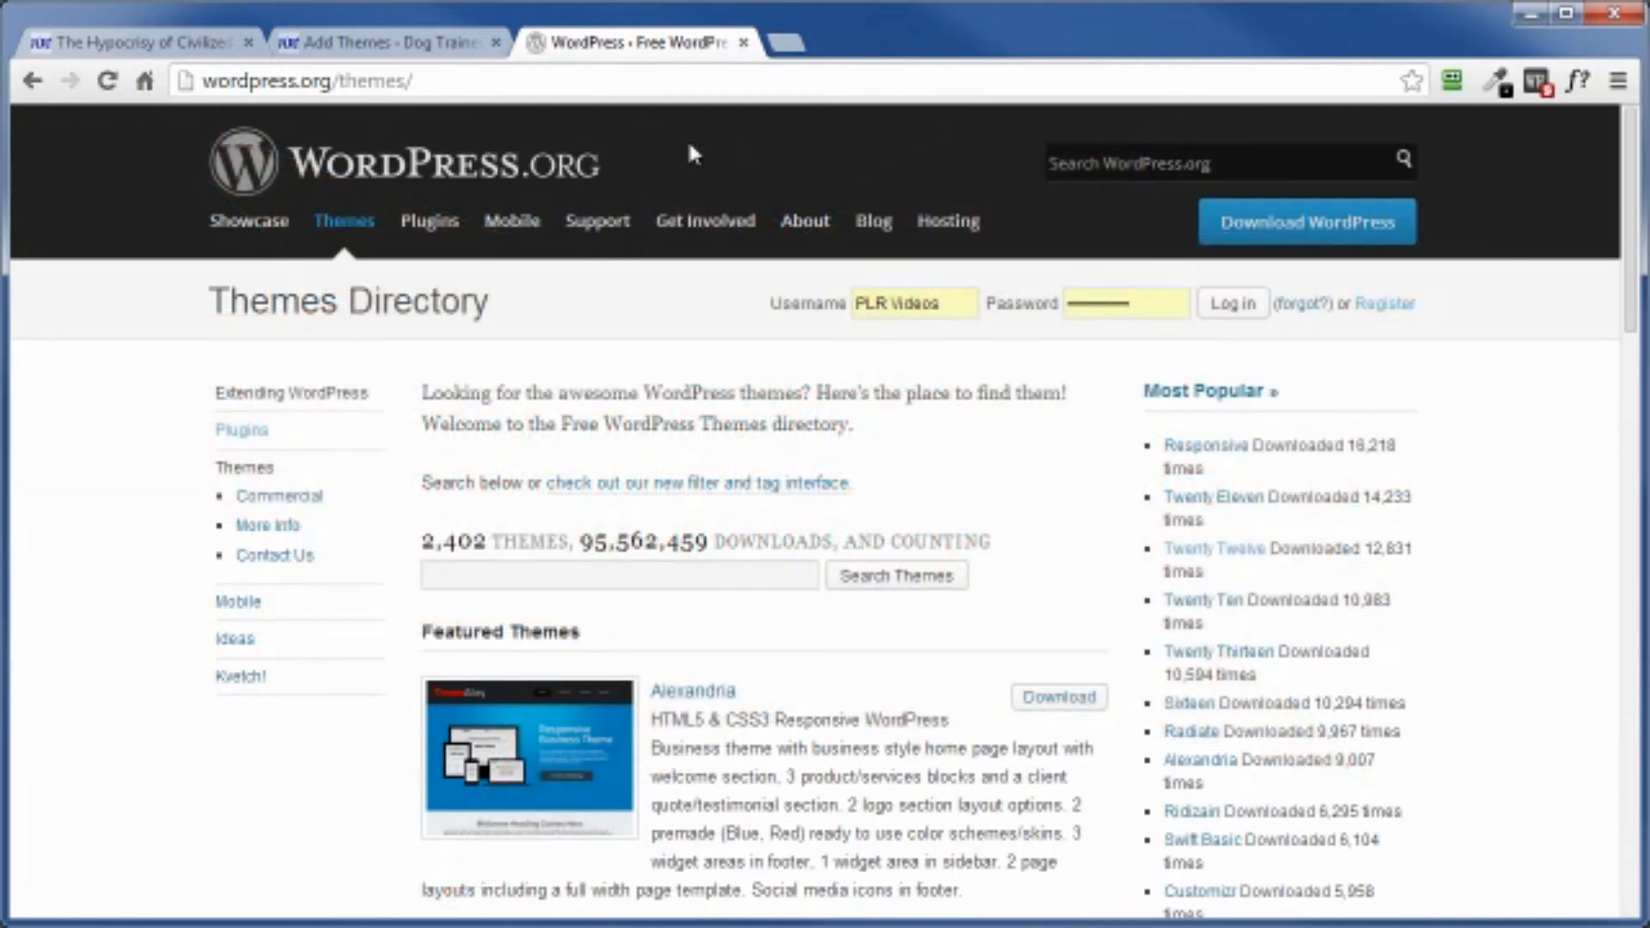
{"action": "left_click", "coordinate": [404, 41]}
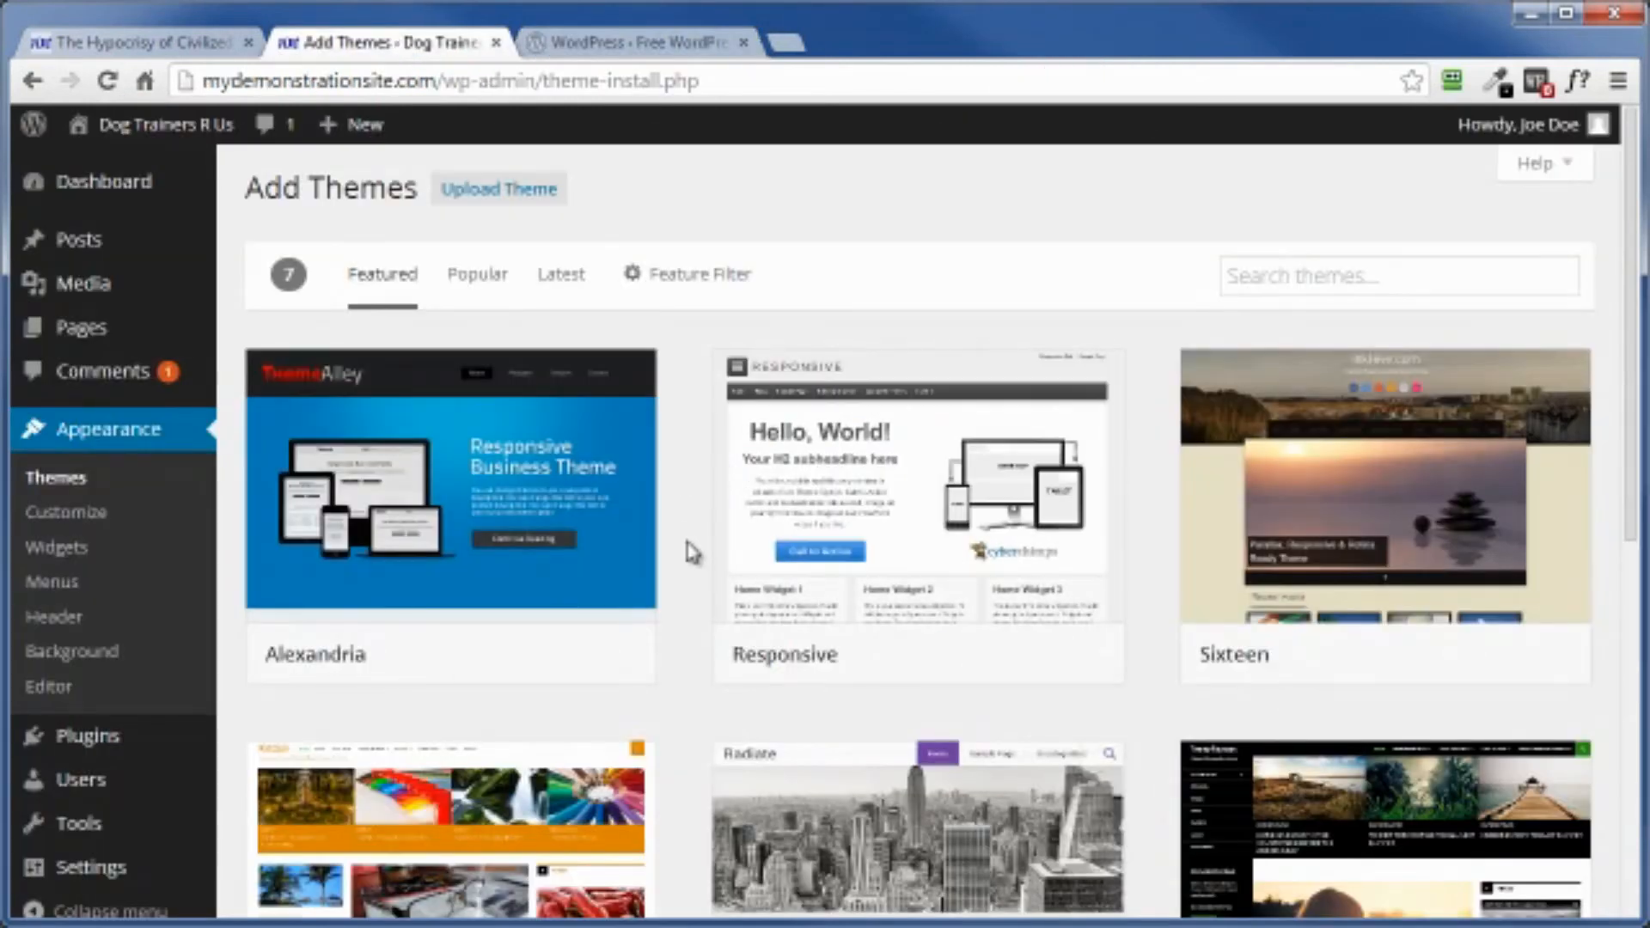
{"action": "mouse_move", "coordinate": [870, 468]}
{"action": "left_click", "coordinate": [635, 41]}
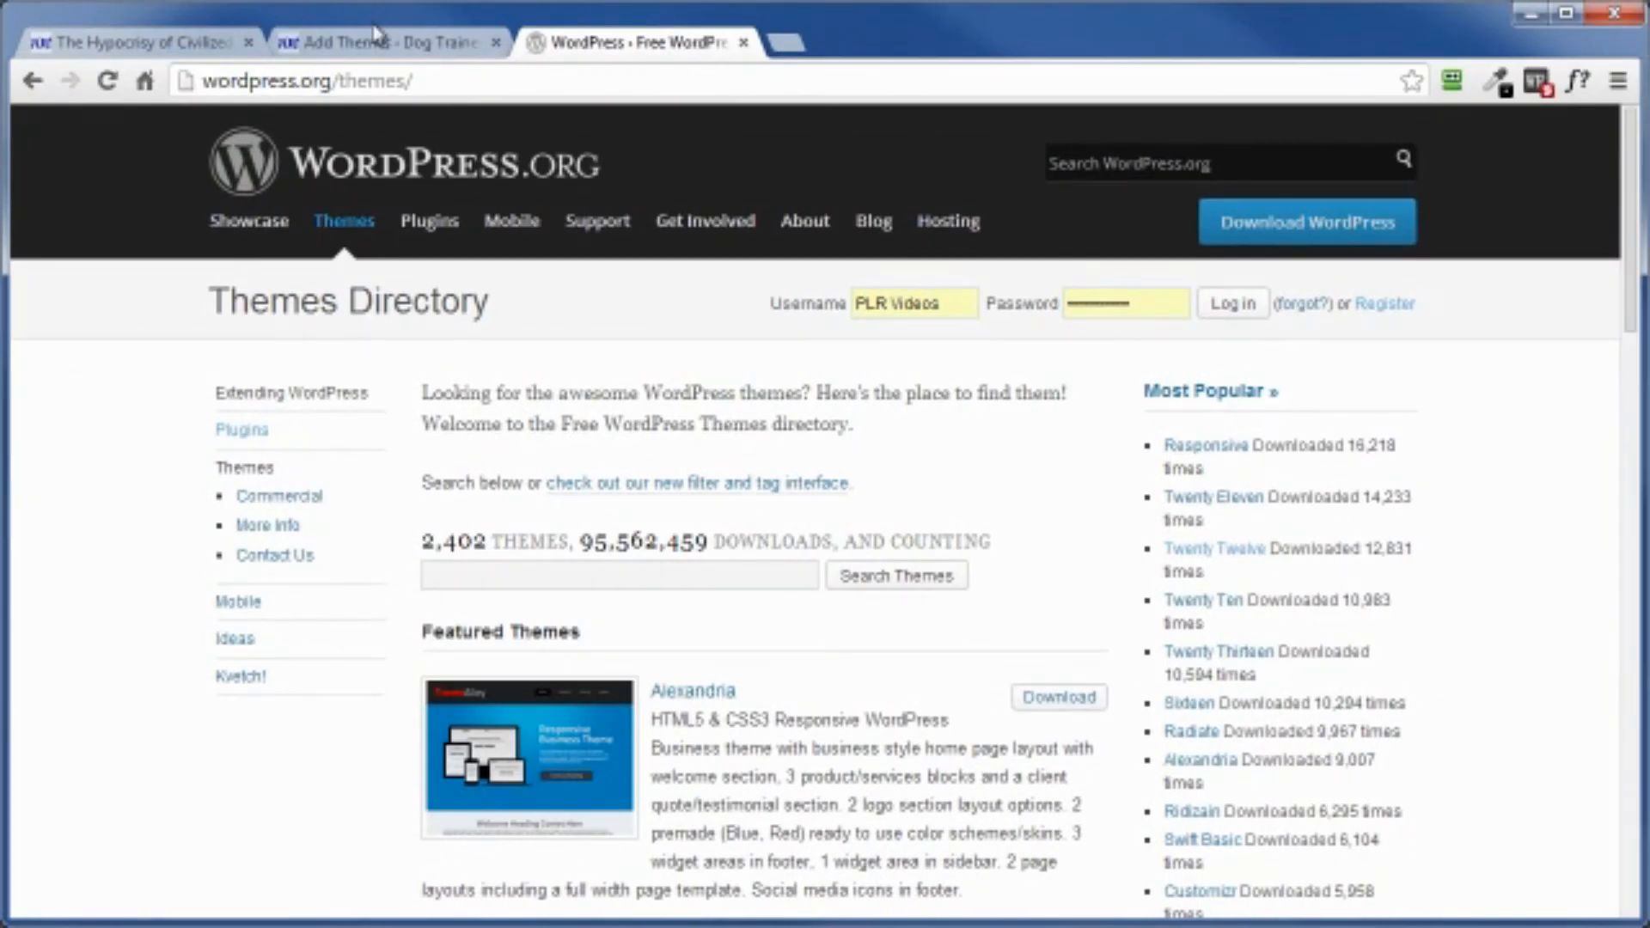
{"action": "left_click", "coordinate": [352, 47]}
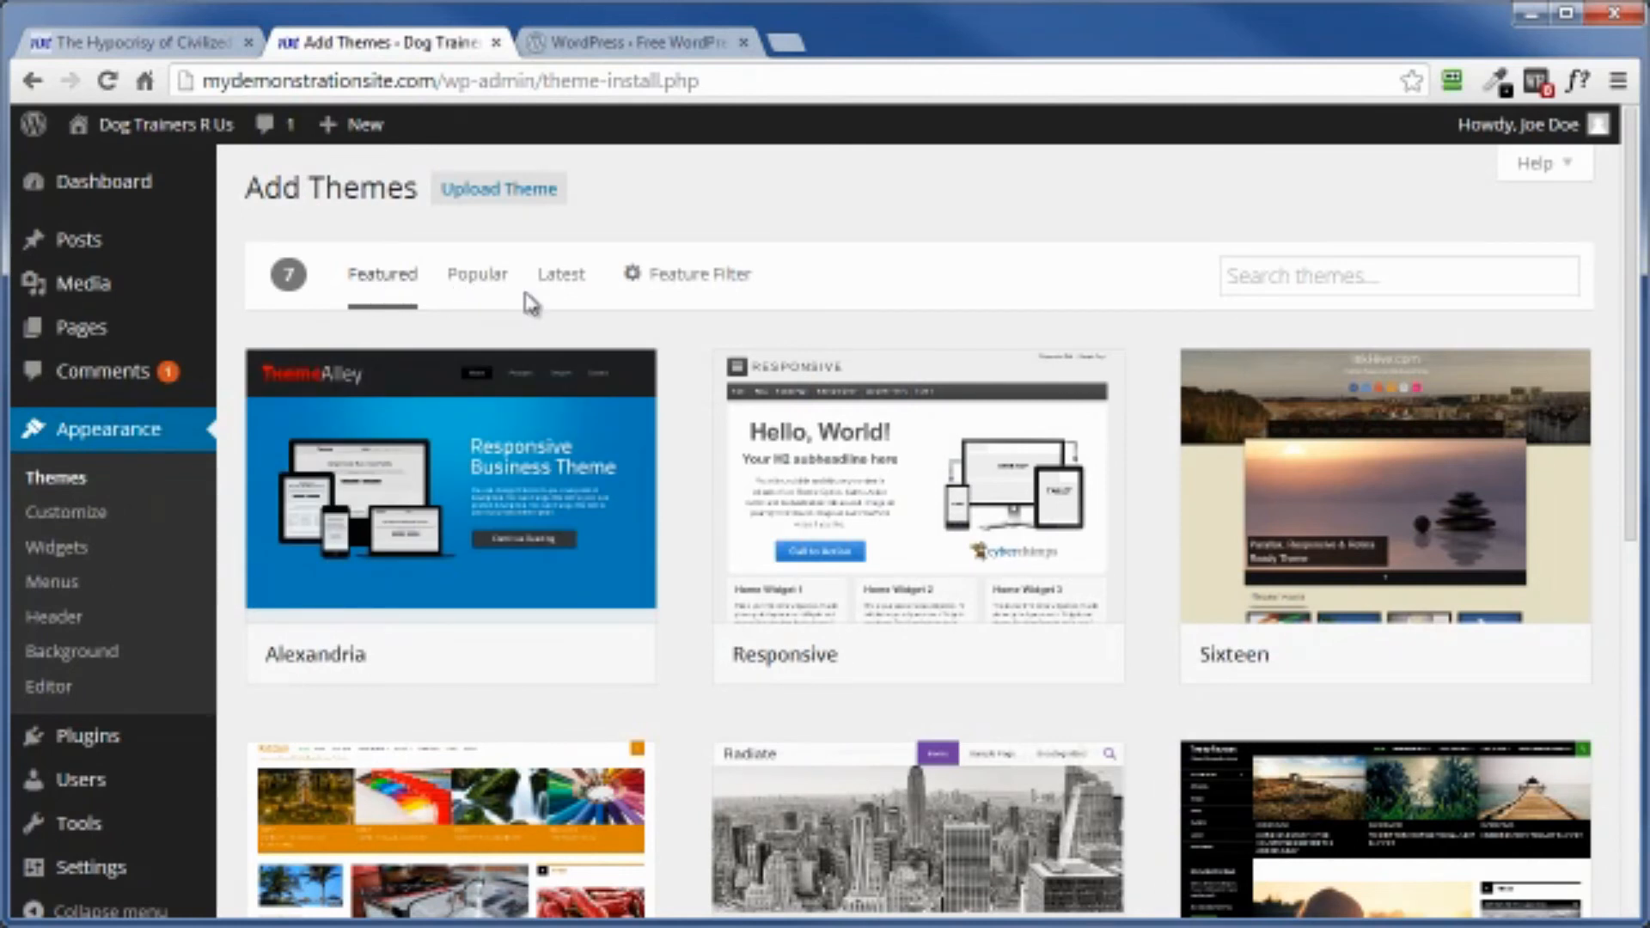
Step: Show the theme feature filter and review its color, column, layout, feature and subject options along with the themes listed below
{"action": "left_click", "coordinate": [683, 277]}
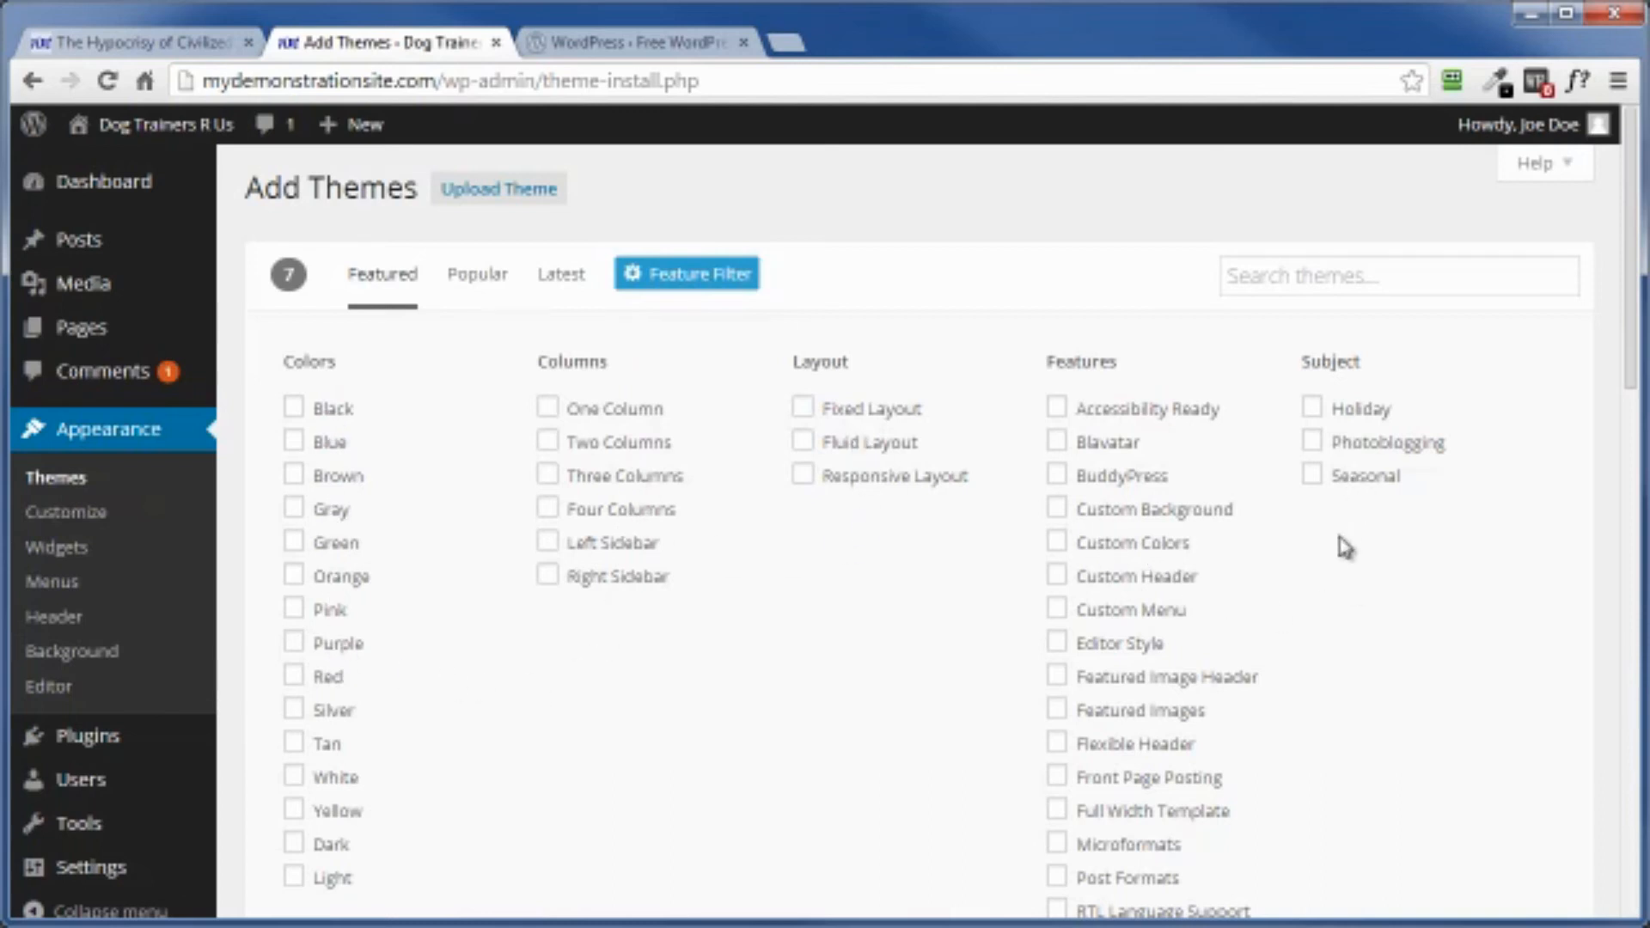
{"action": "scroll", "coordinate": [1299, 701], "scroll_direction": "down", "scroll_amount": 10}
{"action": "mouse_move", "coordinate": [995, 453]}
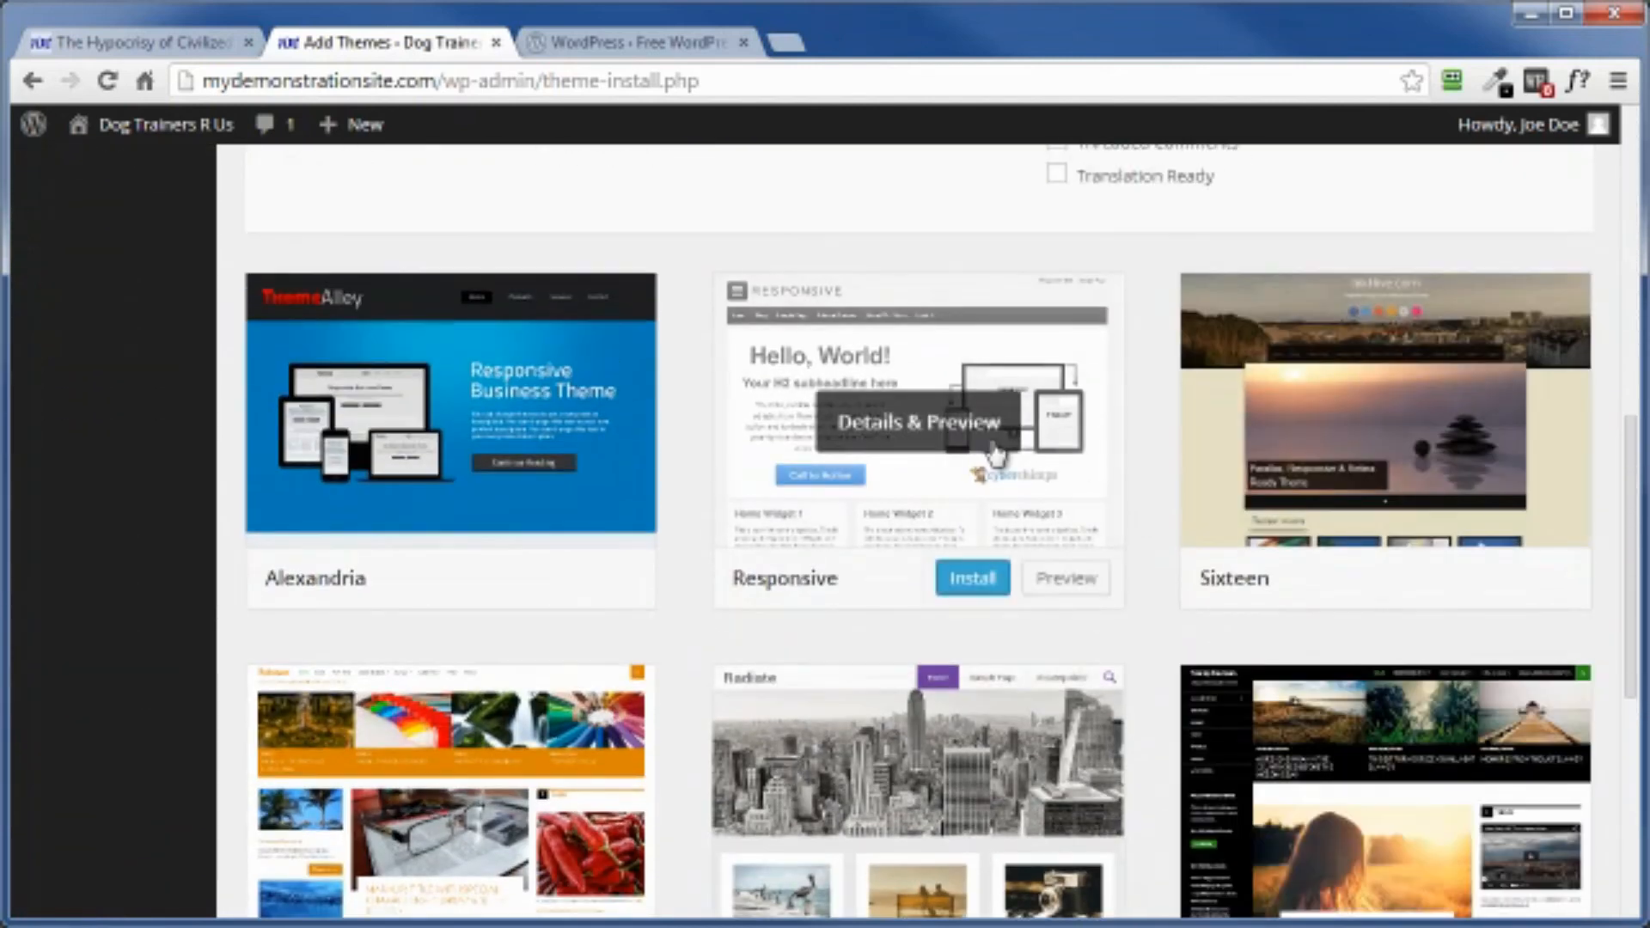
{"action": "scroll", "coordinate": [1123, 754], "scroll_direction": "up", "scroll_amount": 9}
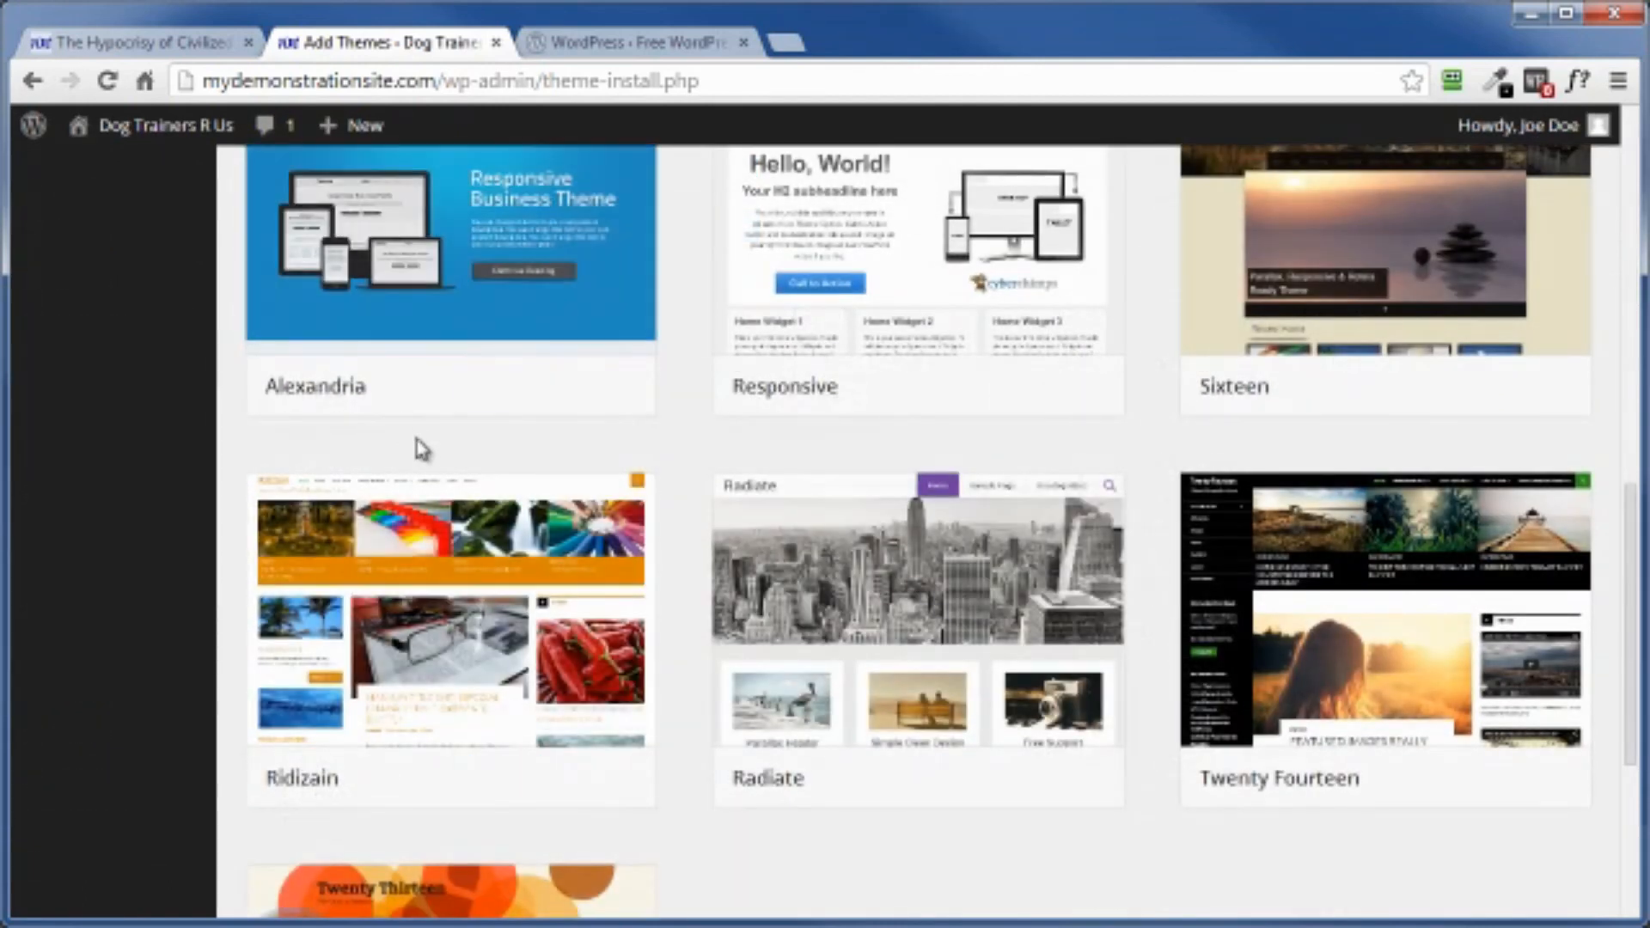
Step: Preview the Alexandria theme with its details and install it
{"action": "scroll", "coordinate": [421, 447], "scroll_direction": "up", "scroll_amount": 3}
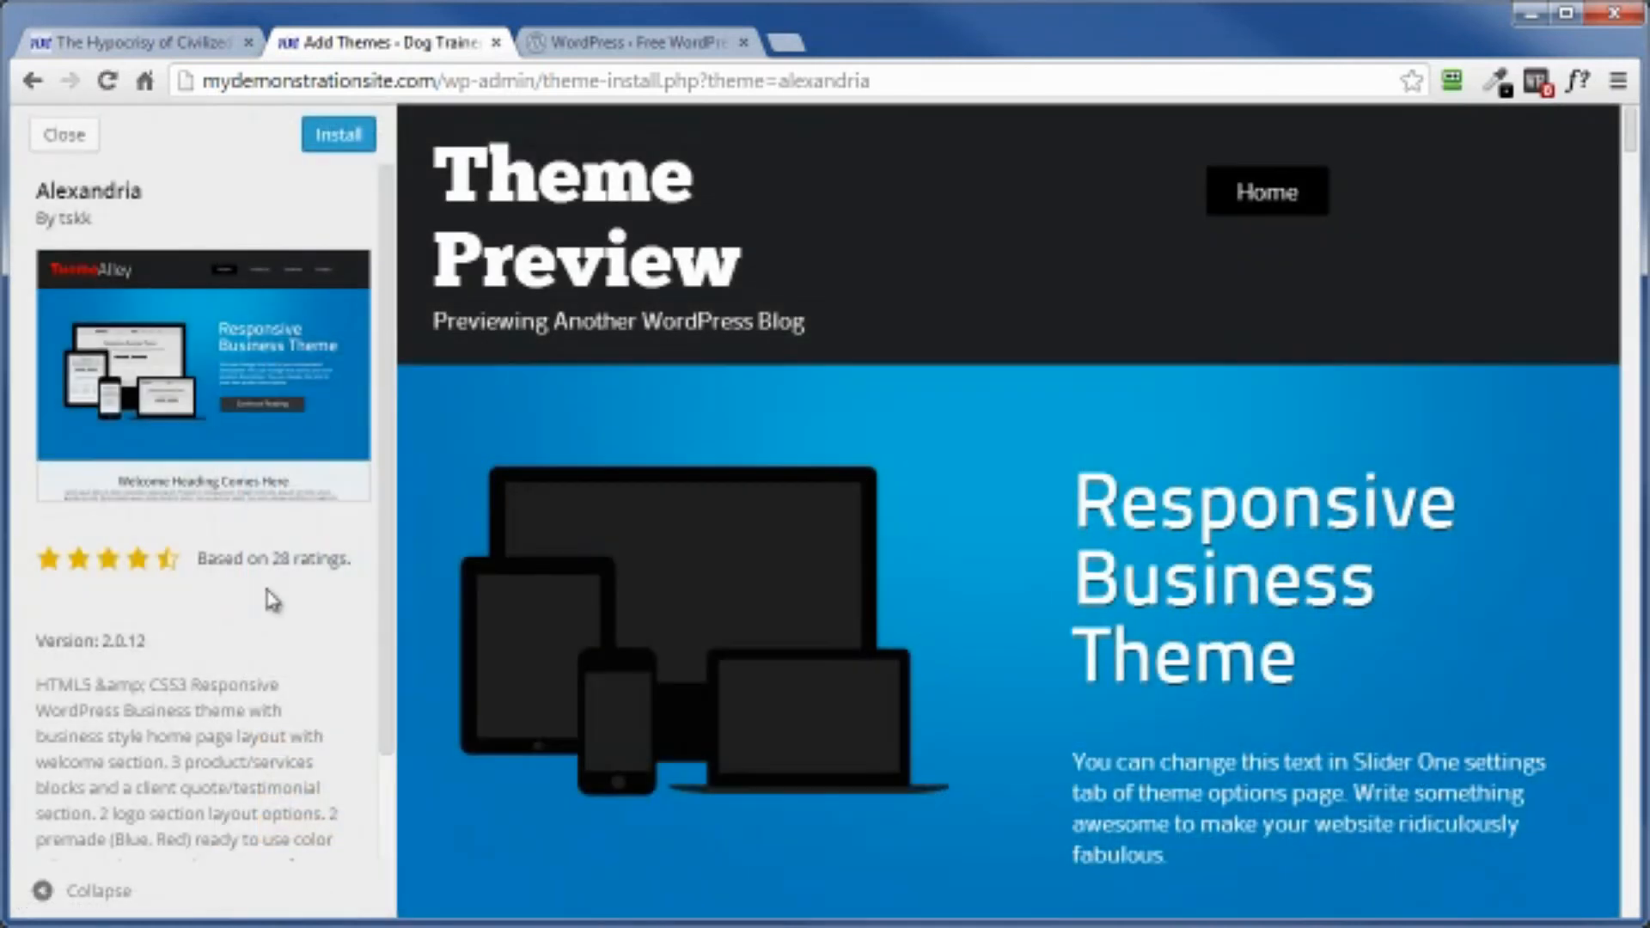
{"action": "scroll", "coordinate": [194, 643], "scroll_direction": "down", "scroll_amount": 3}
{"action": "scroll", "coordinate": [184, 644], "scroll_direction": "up", "scroll_amount": 3}
{"action": "left_click", "coordinate": [339, 140]}
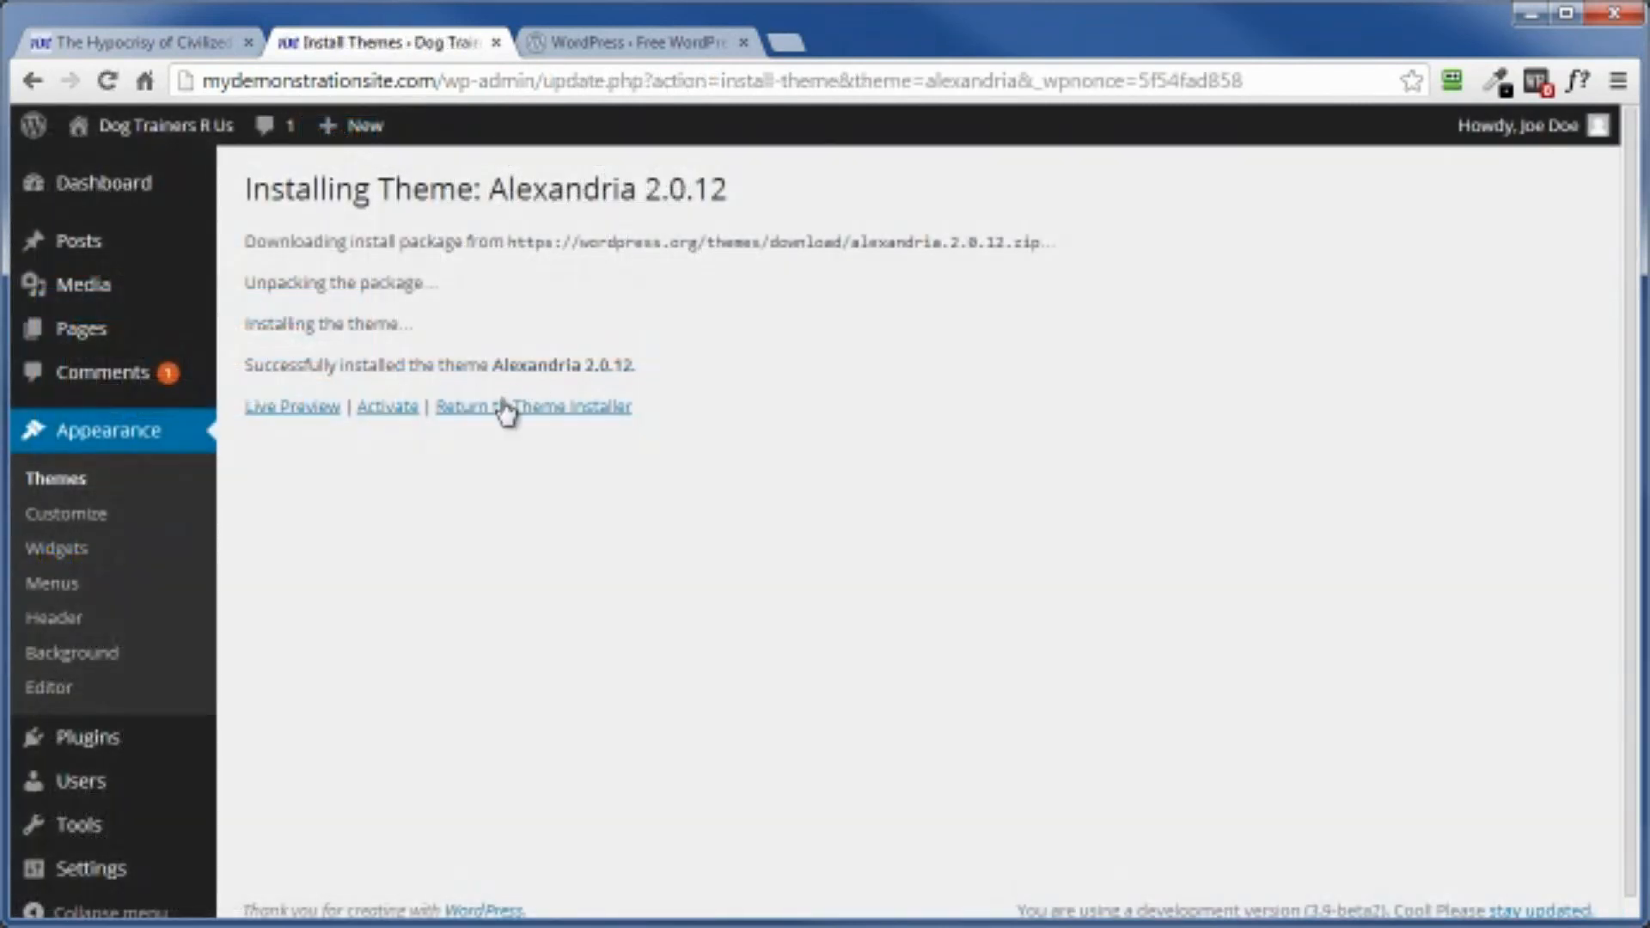
Step: Check the live preview of the Alexandria theme from the installed themes and leave it without activating the theme
{"action": "left_click", "coordinate": [55, 480]}
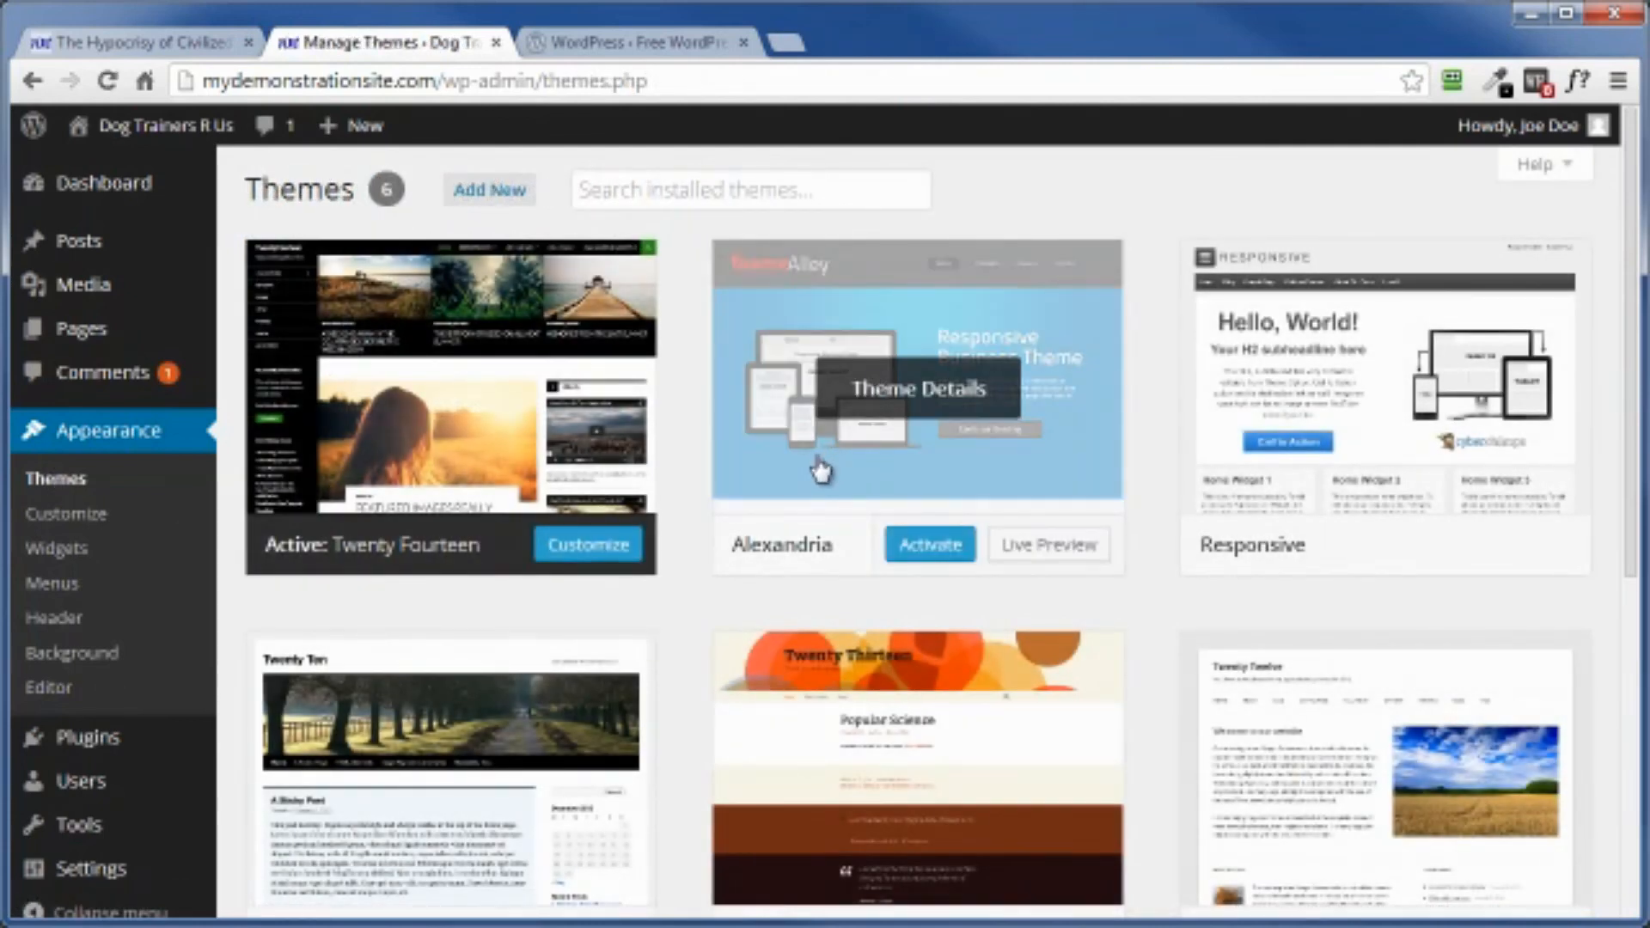
{"action": "left_click", "coordinate": [1046, 550]}
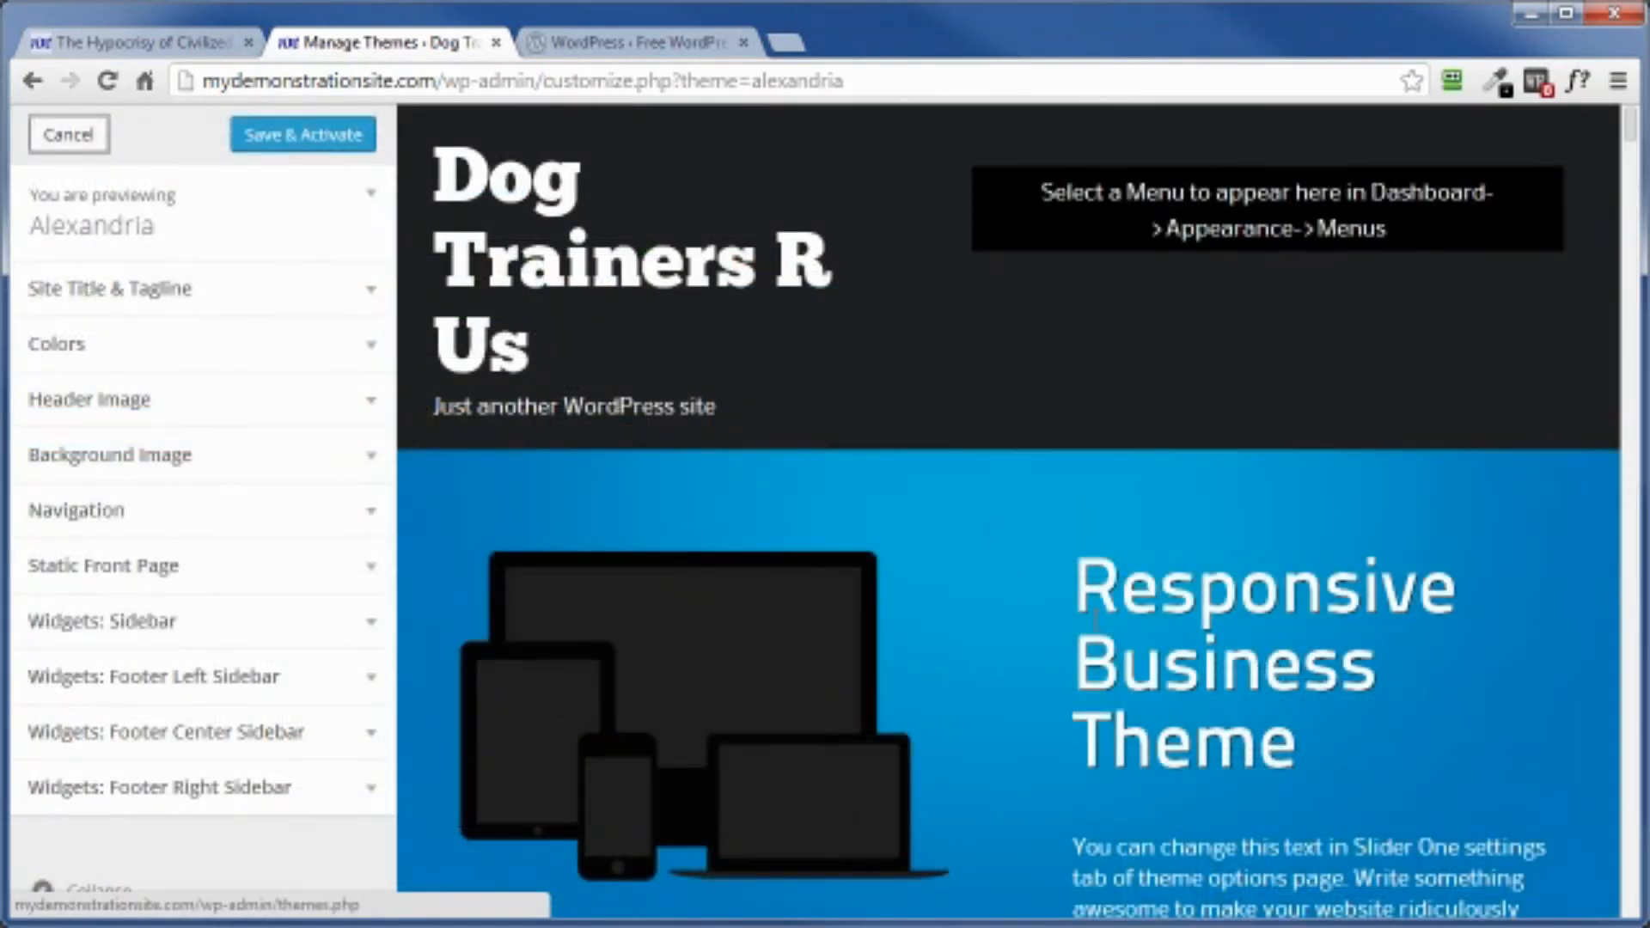
{"action": "left_click", "coordinate": [68, 134]}
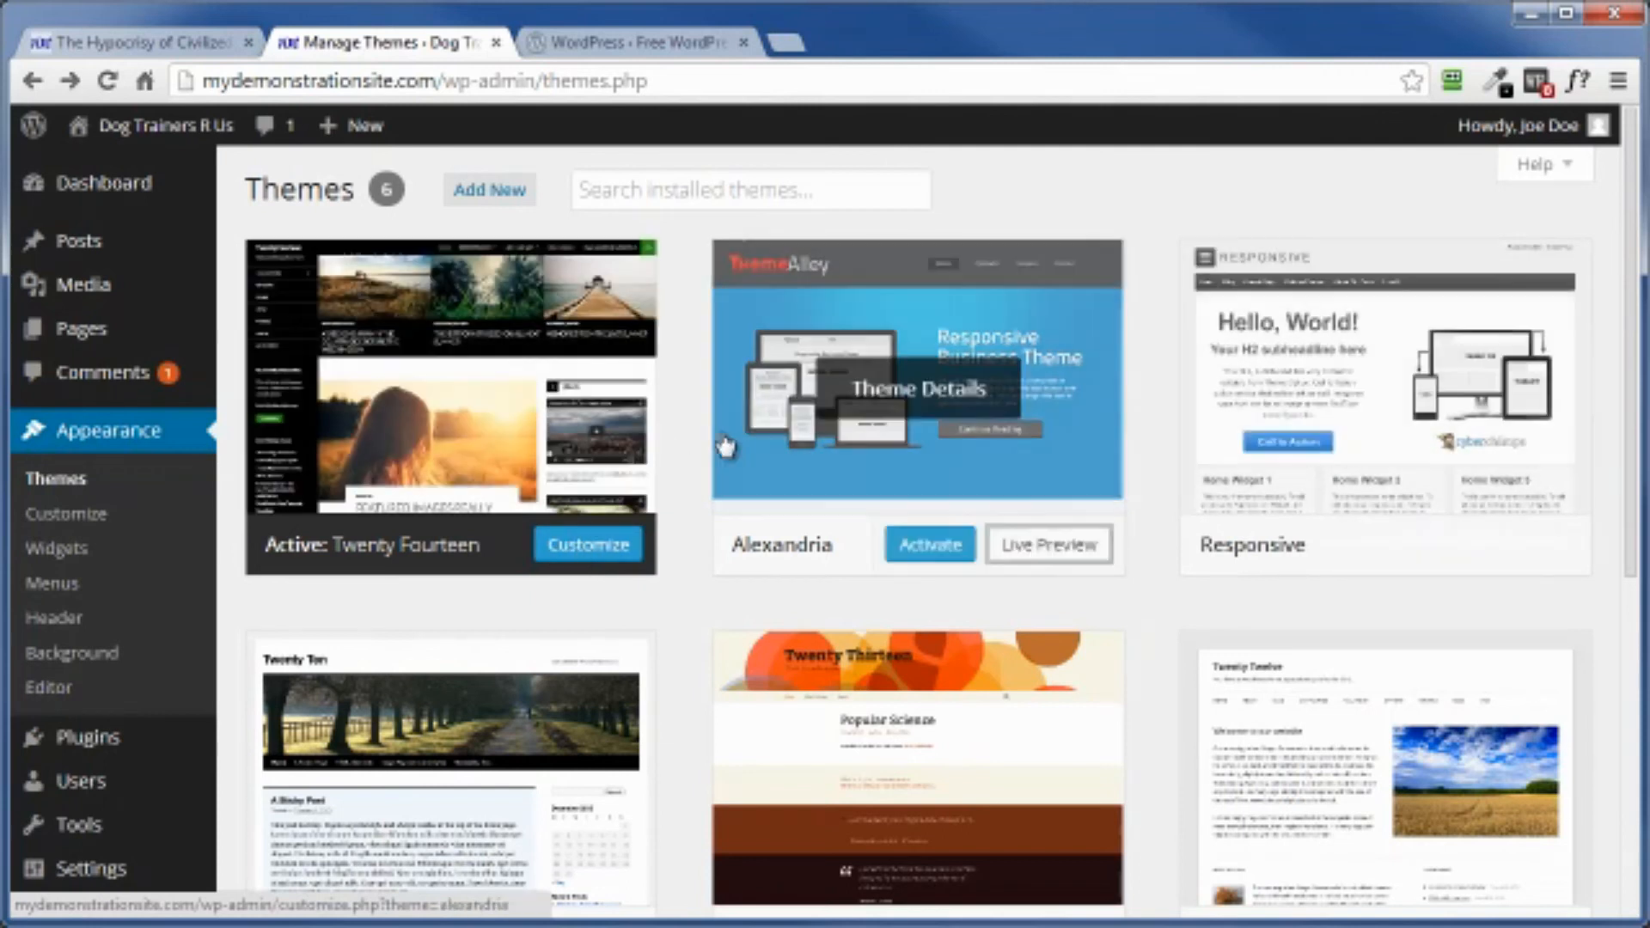
Step: Customize the active Twenty Fourteen theme in a wider browser window and change the site's tagline to "My New Tagline"
{"action": "left_click", "coordinate": [592, 555]}
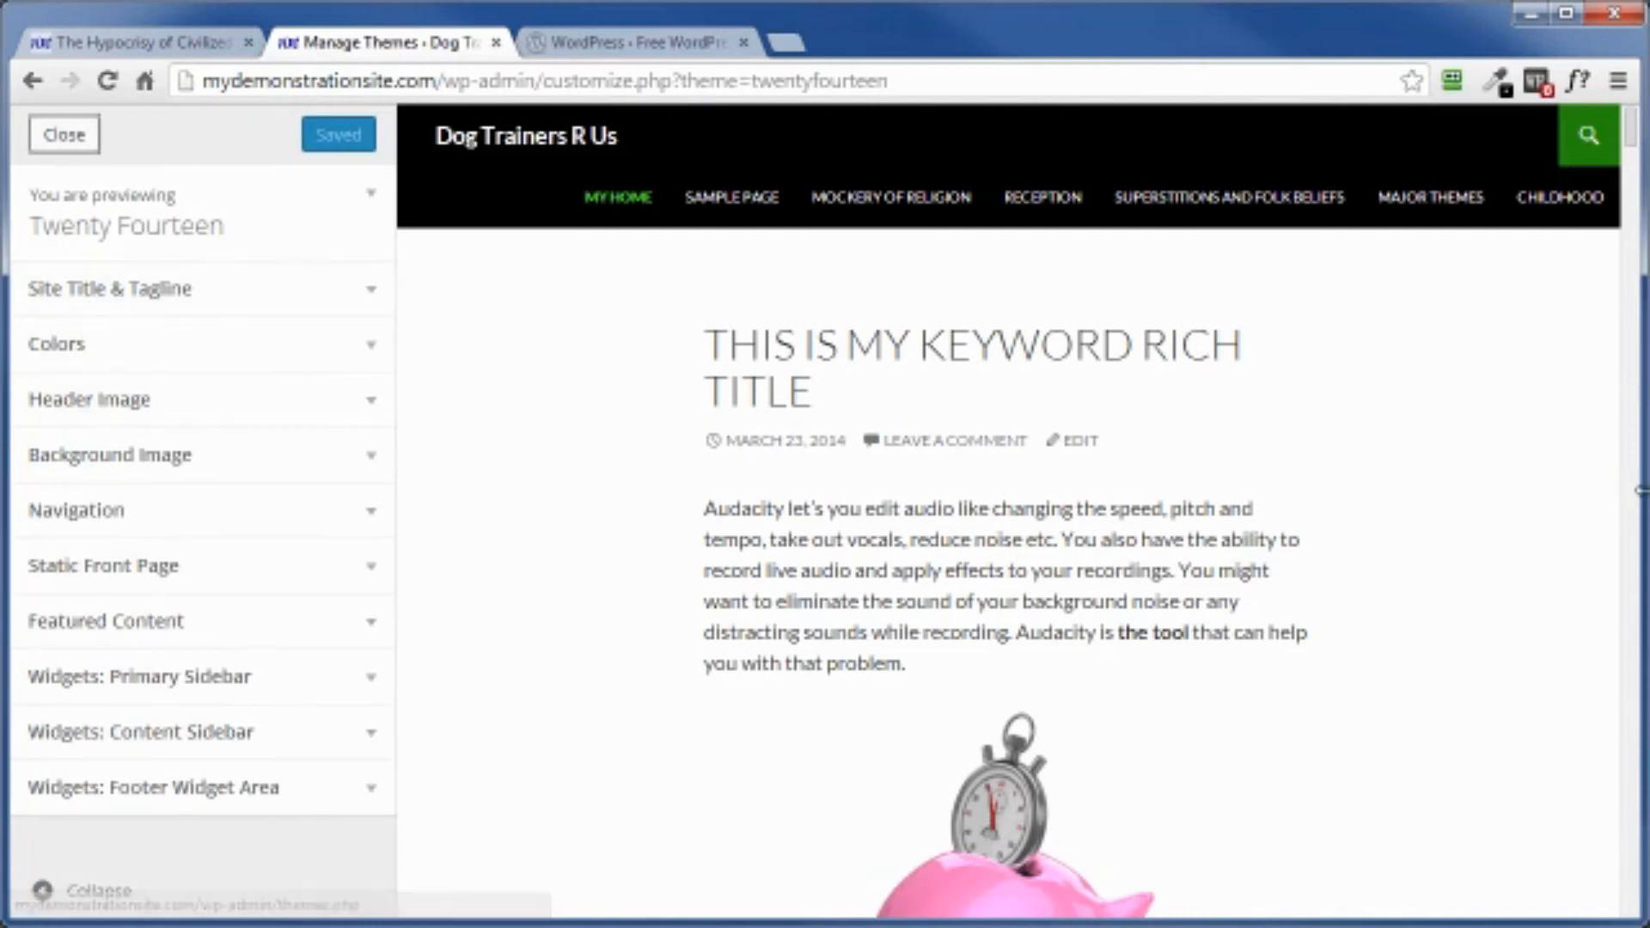
{"action": "left_click_drag", "start_coordinate": [1641, 497], "coordinate": [1649, 498]}
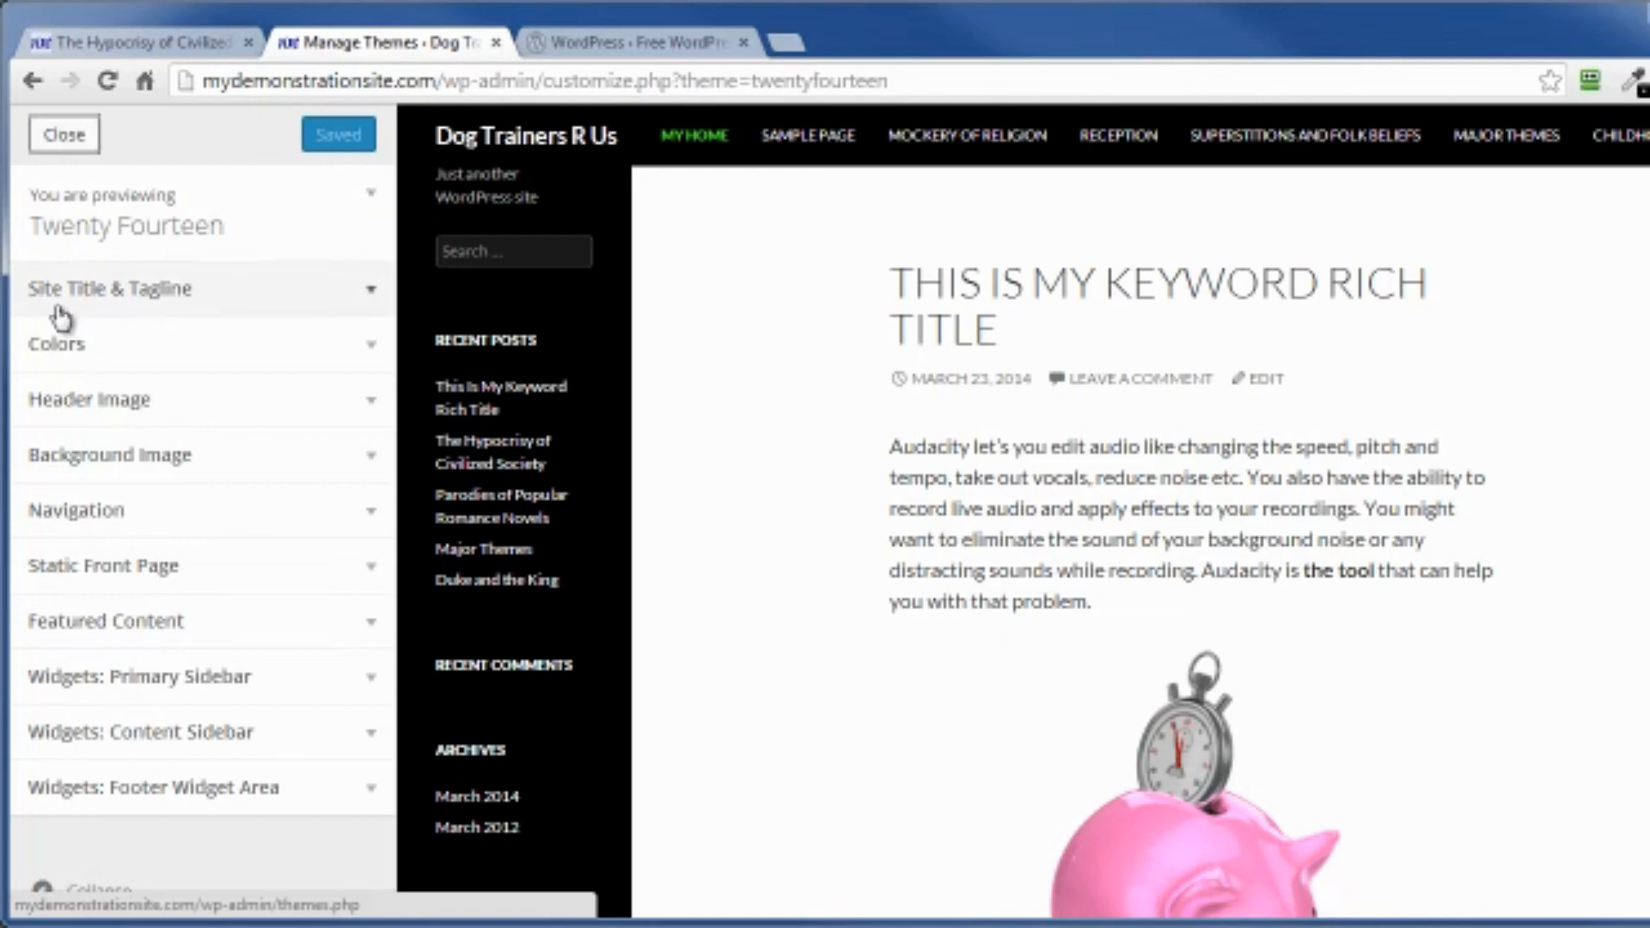
{"action": "left_click", "coordinate": [368, 307]}
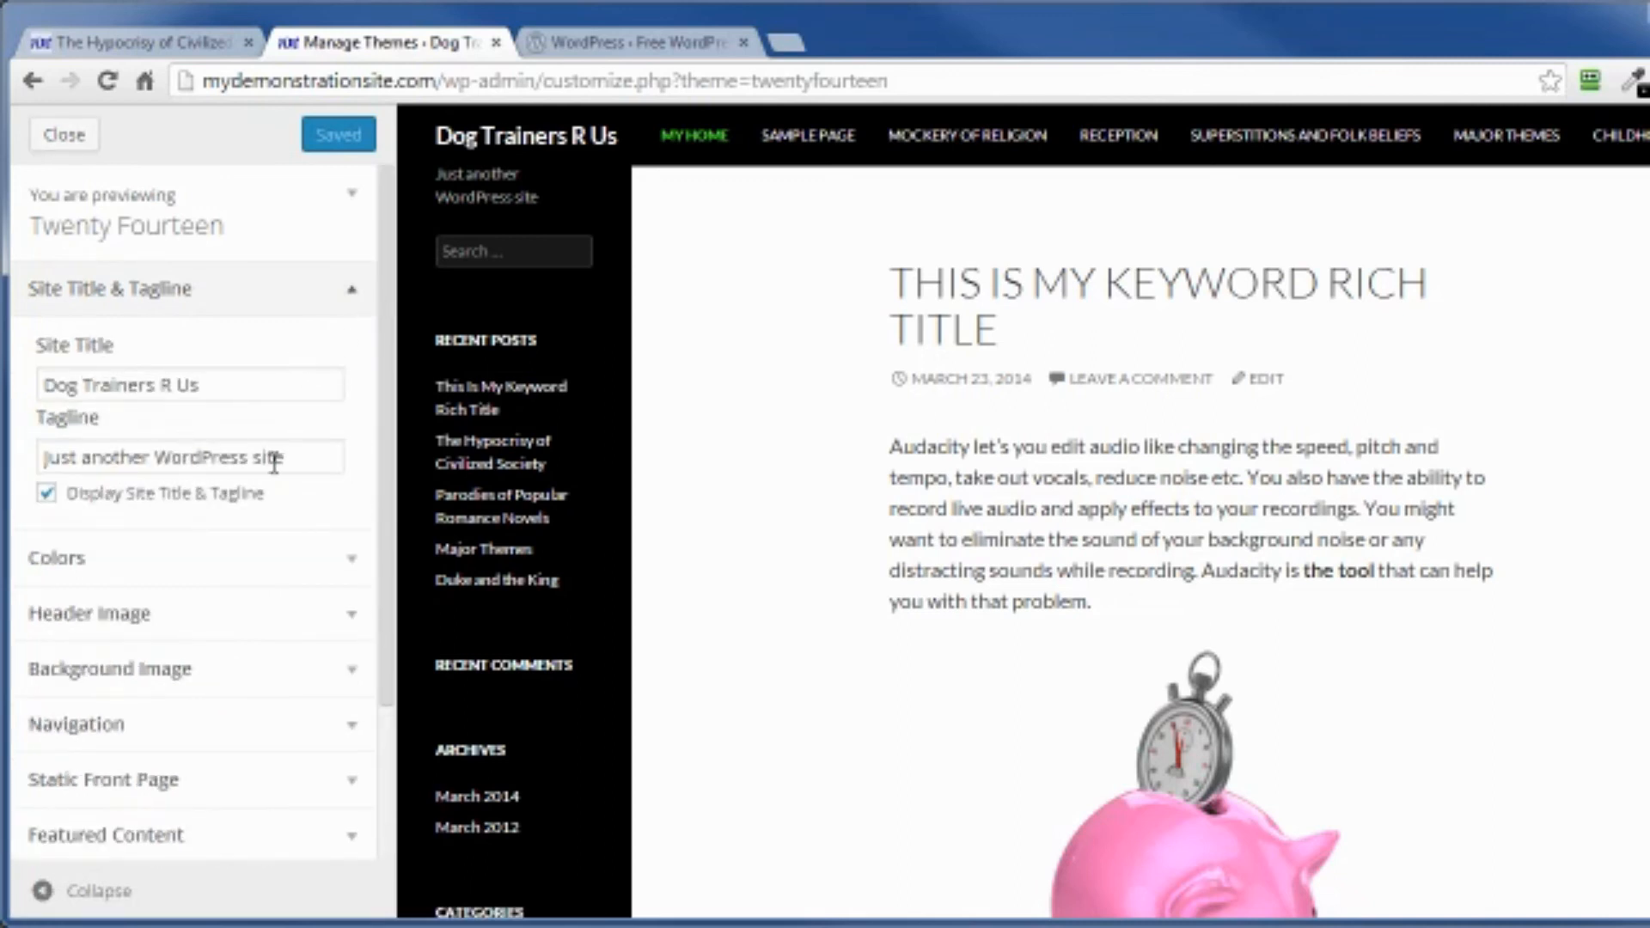
{"action": "left_click_drag", "start_coordinate": [284, 459], "coordinate": [67, 421]}
{"action": "type", "text": "My New Tagline"}
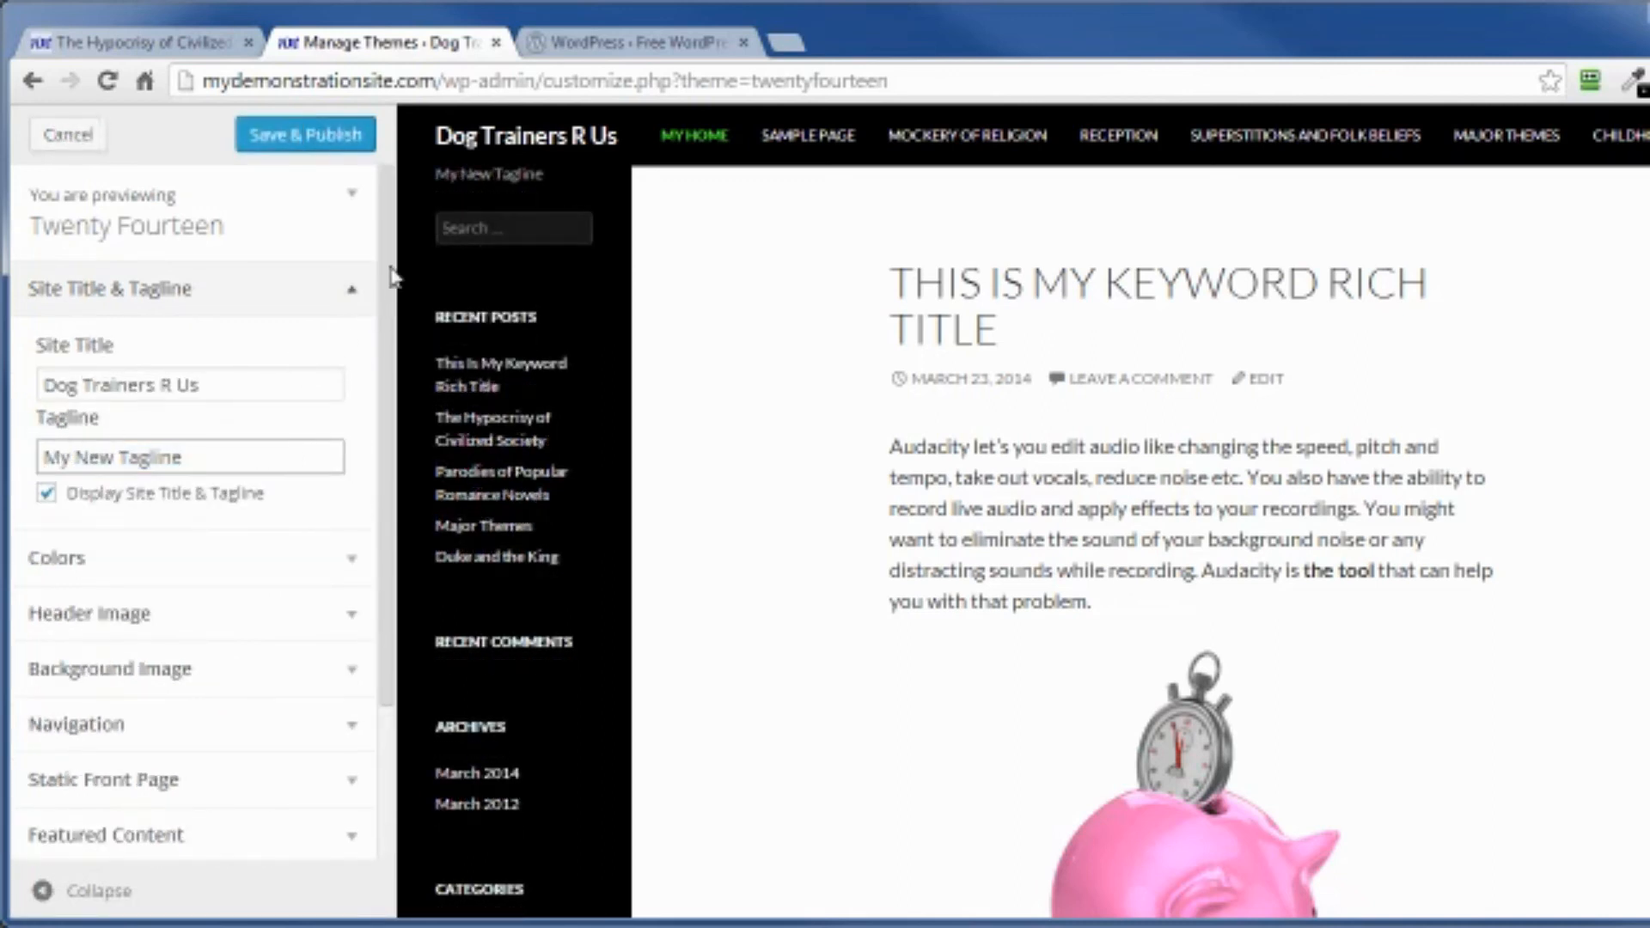
Step: Look through the remaining customizer sections and expand the Primary Sidebar widgets to examine the widgets it contains
{"action": "scroll", "coordinate": [198, 516], "scroll_direction": "down", "scroll_amount": 2}
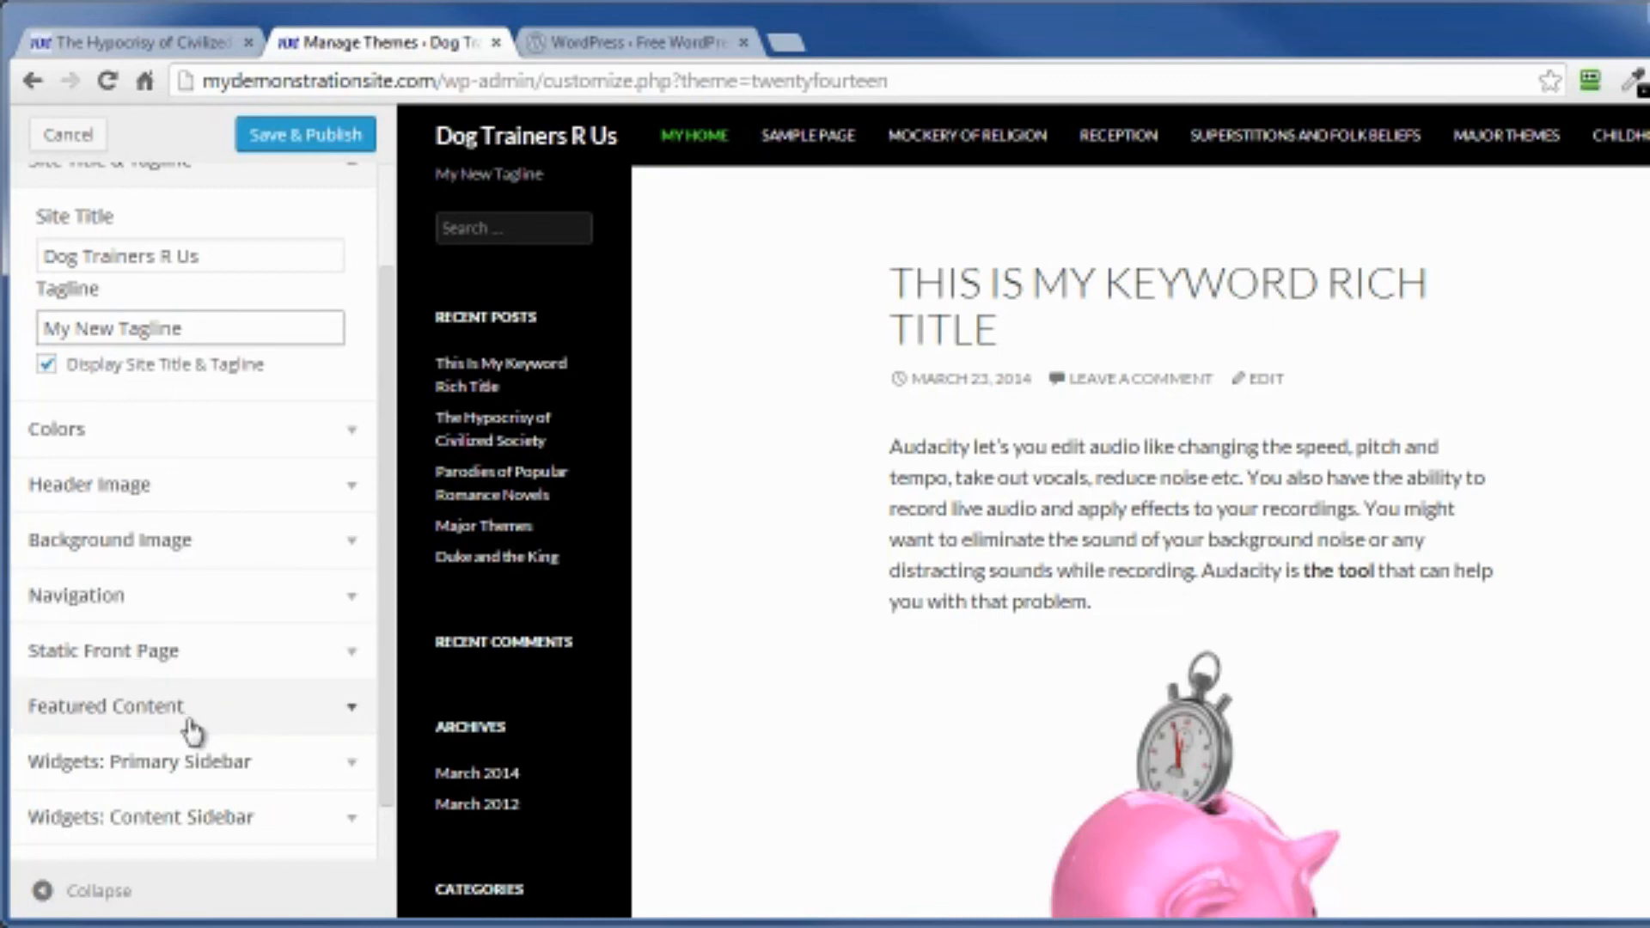
{"action": "scroll", "coordinate": [339, 712], "scroll_direction": "down", "scroll_amount": 1}
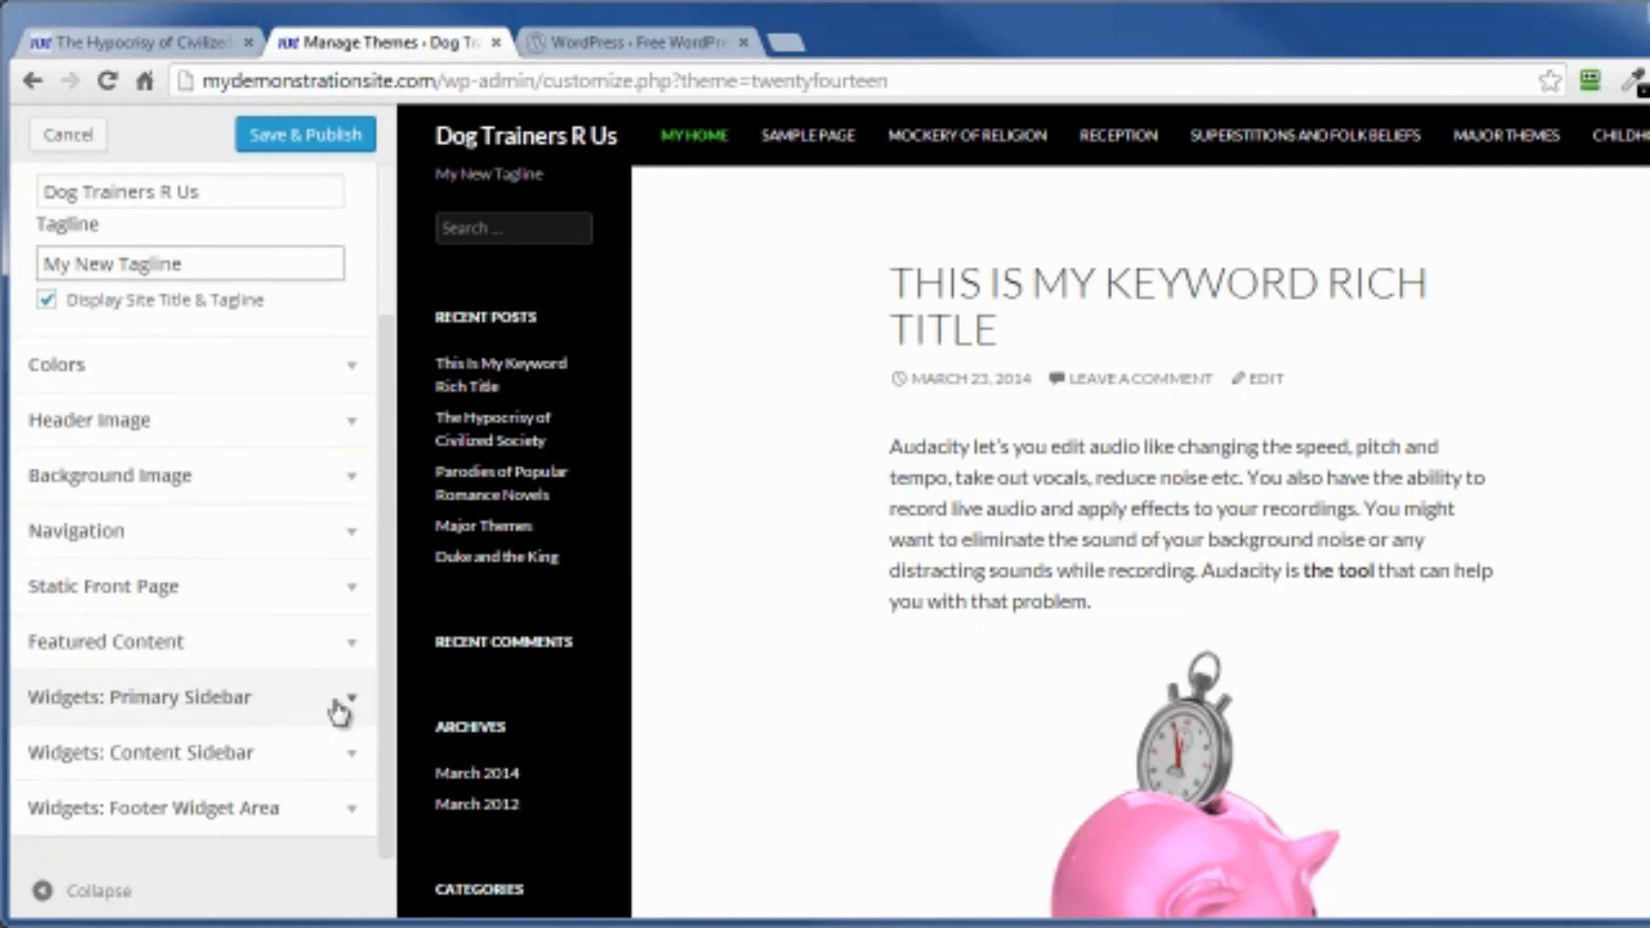
{"action": "scroll", "coordinate": [339, 712], "scroll_direction": "up", "scroll_amount": 1}
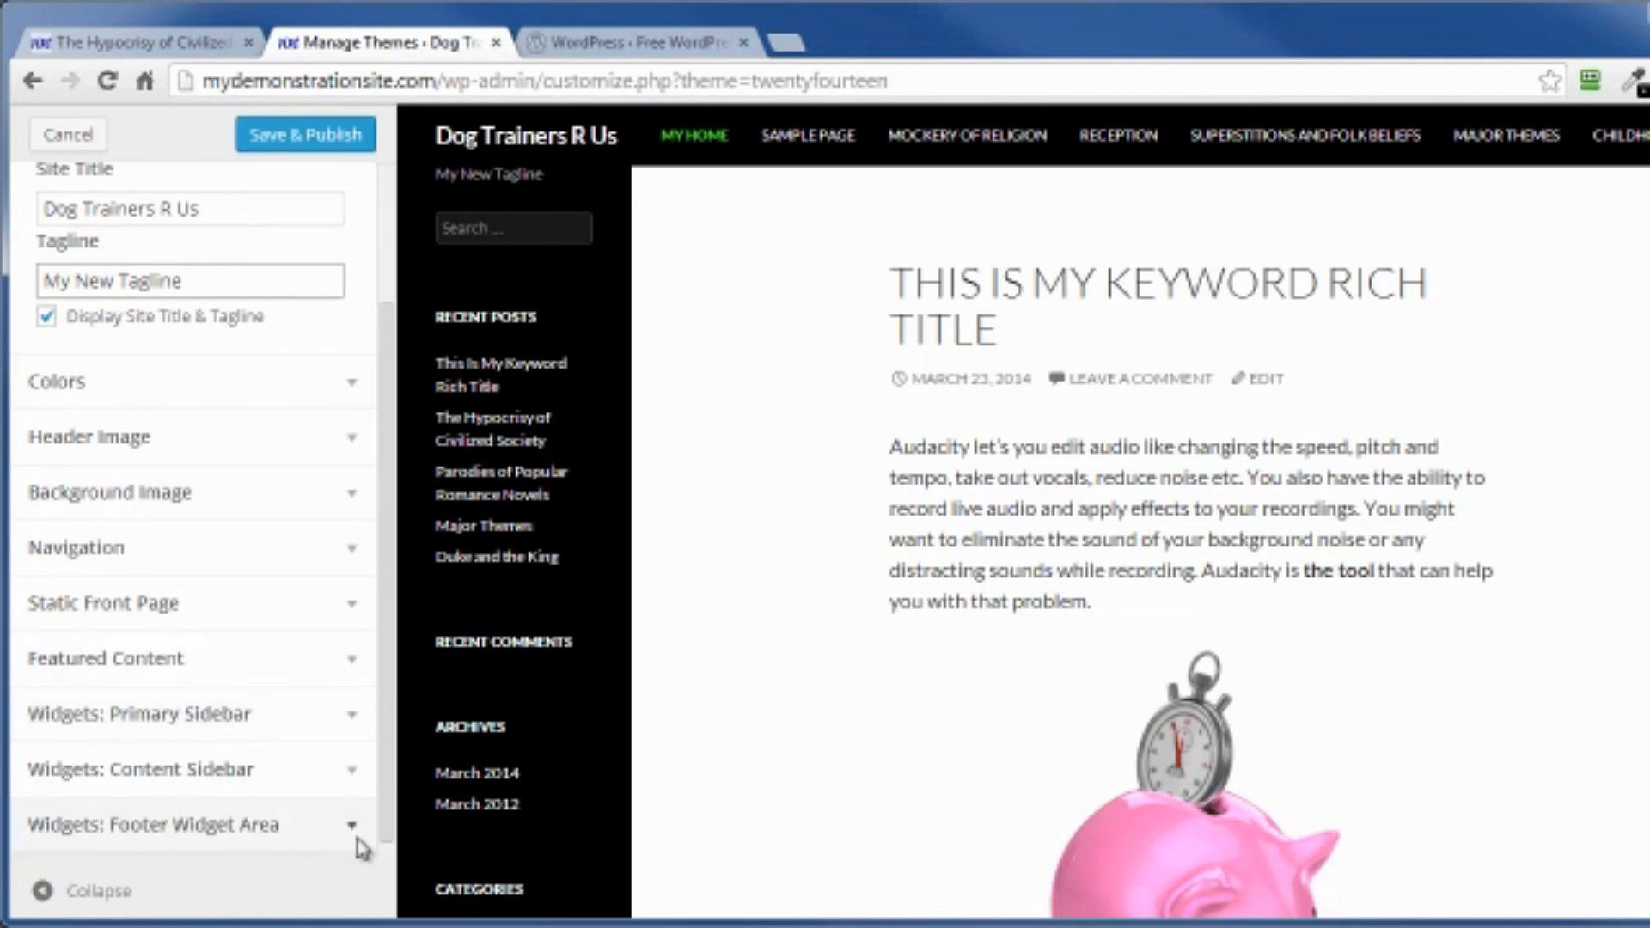
{"action": "left_click", "coordinate": [353, 715]}
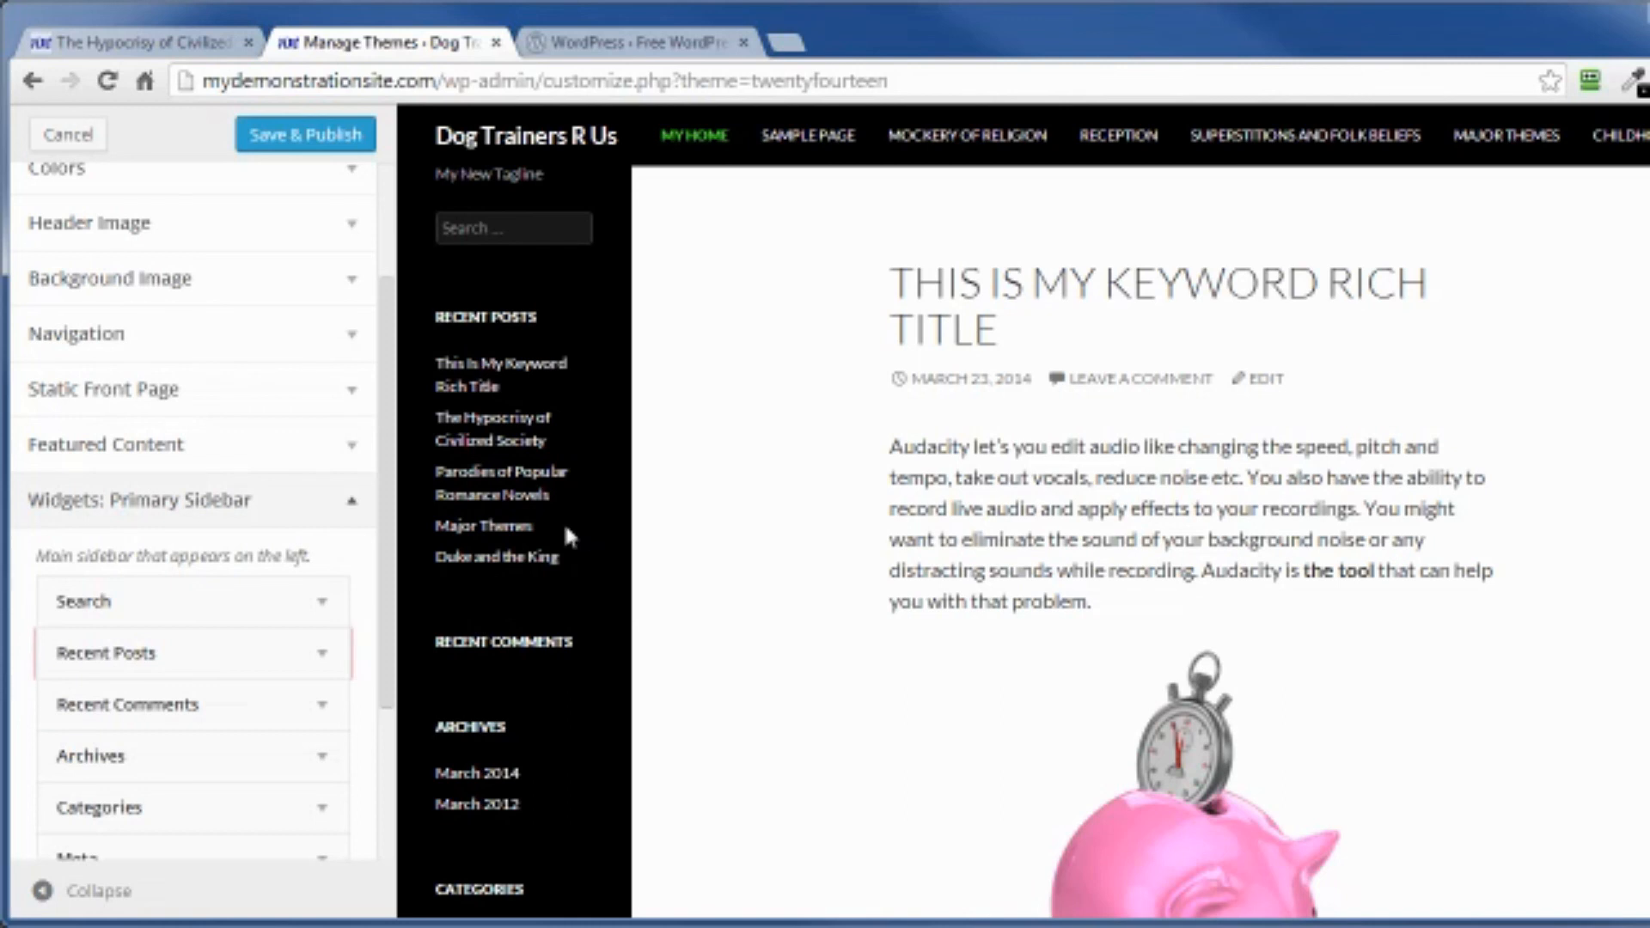
{"action": "left_click", "coordinate": [353, 502]}
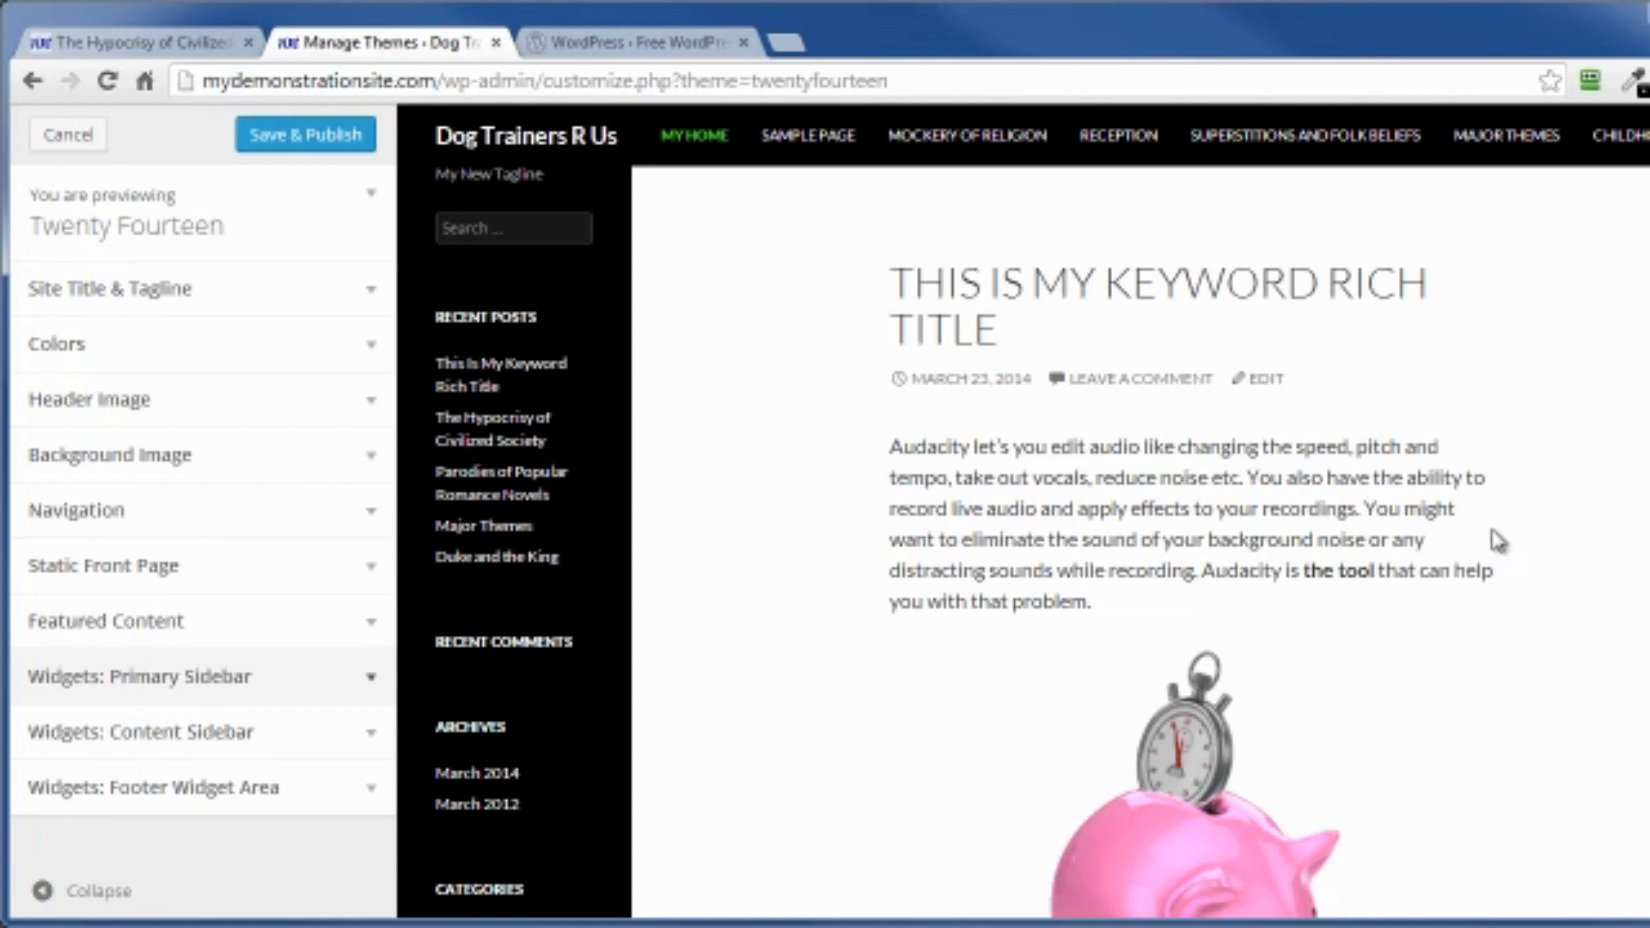
{"action": "left_click", "coordinate": [374, 683]}
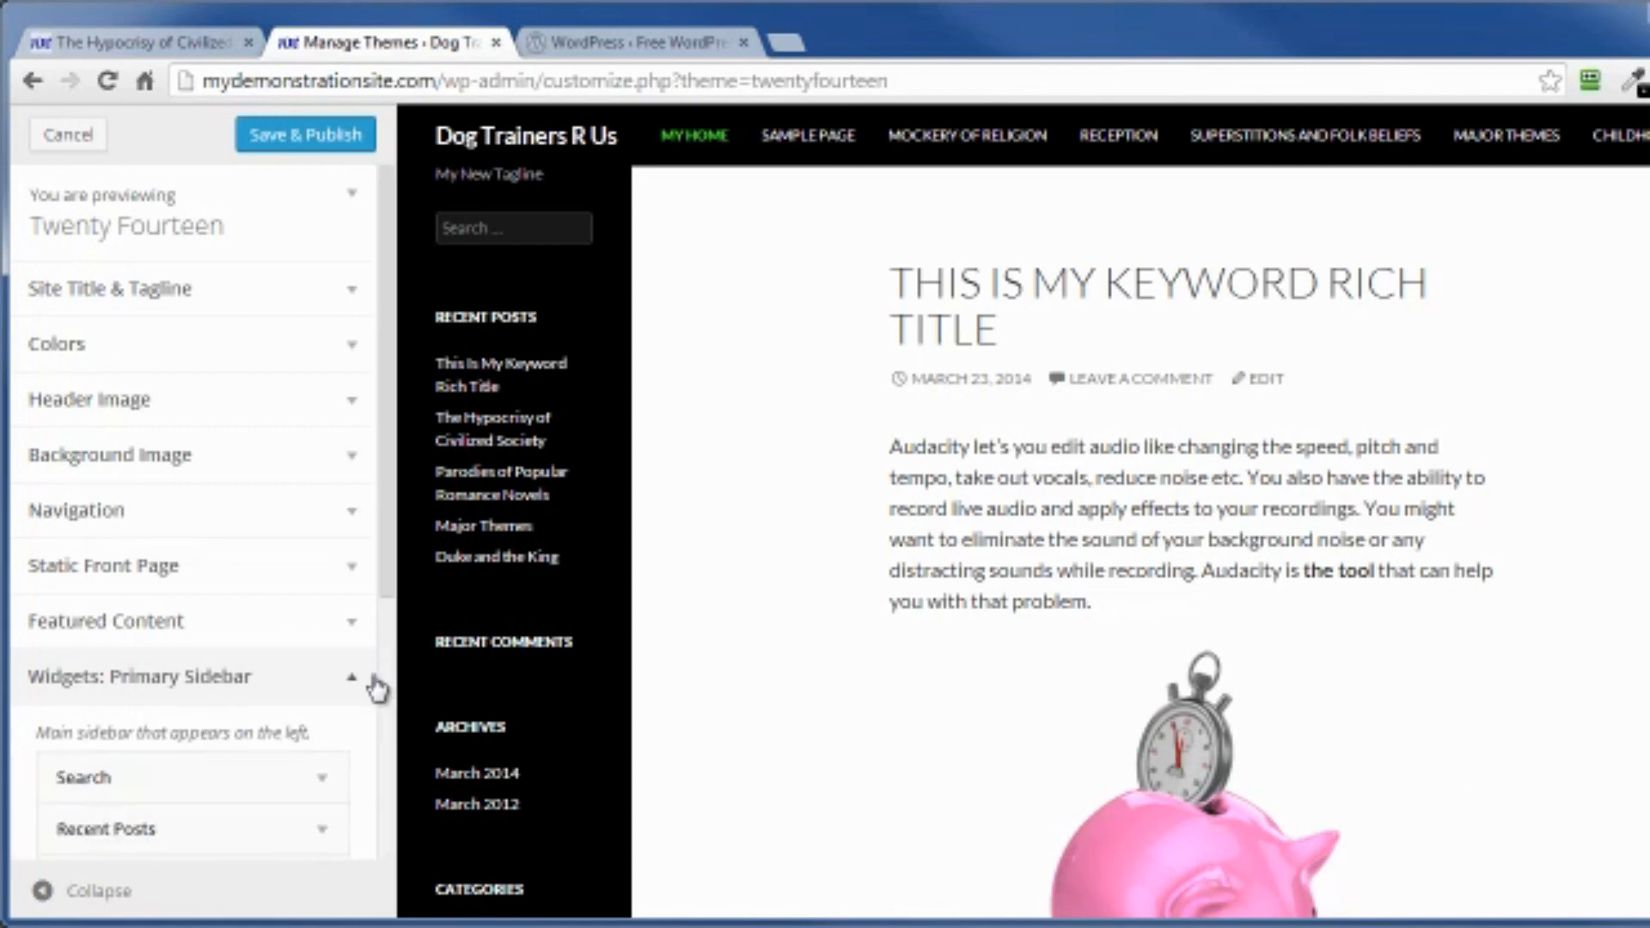
{"action": "scroll", "coordinate": [285, 700], "scroll_direction": "down", "scroll_amount": 3}
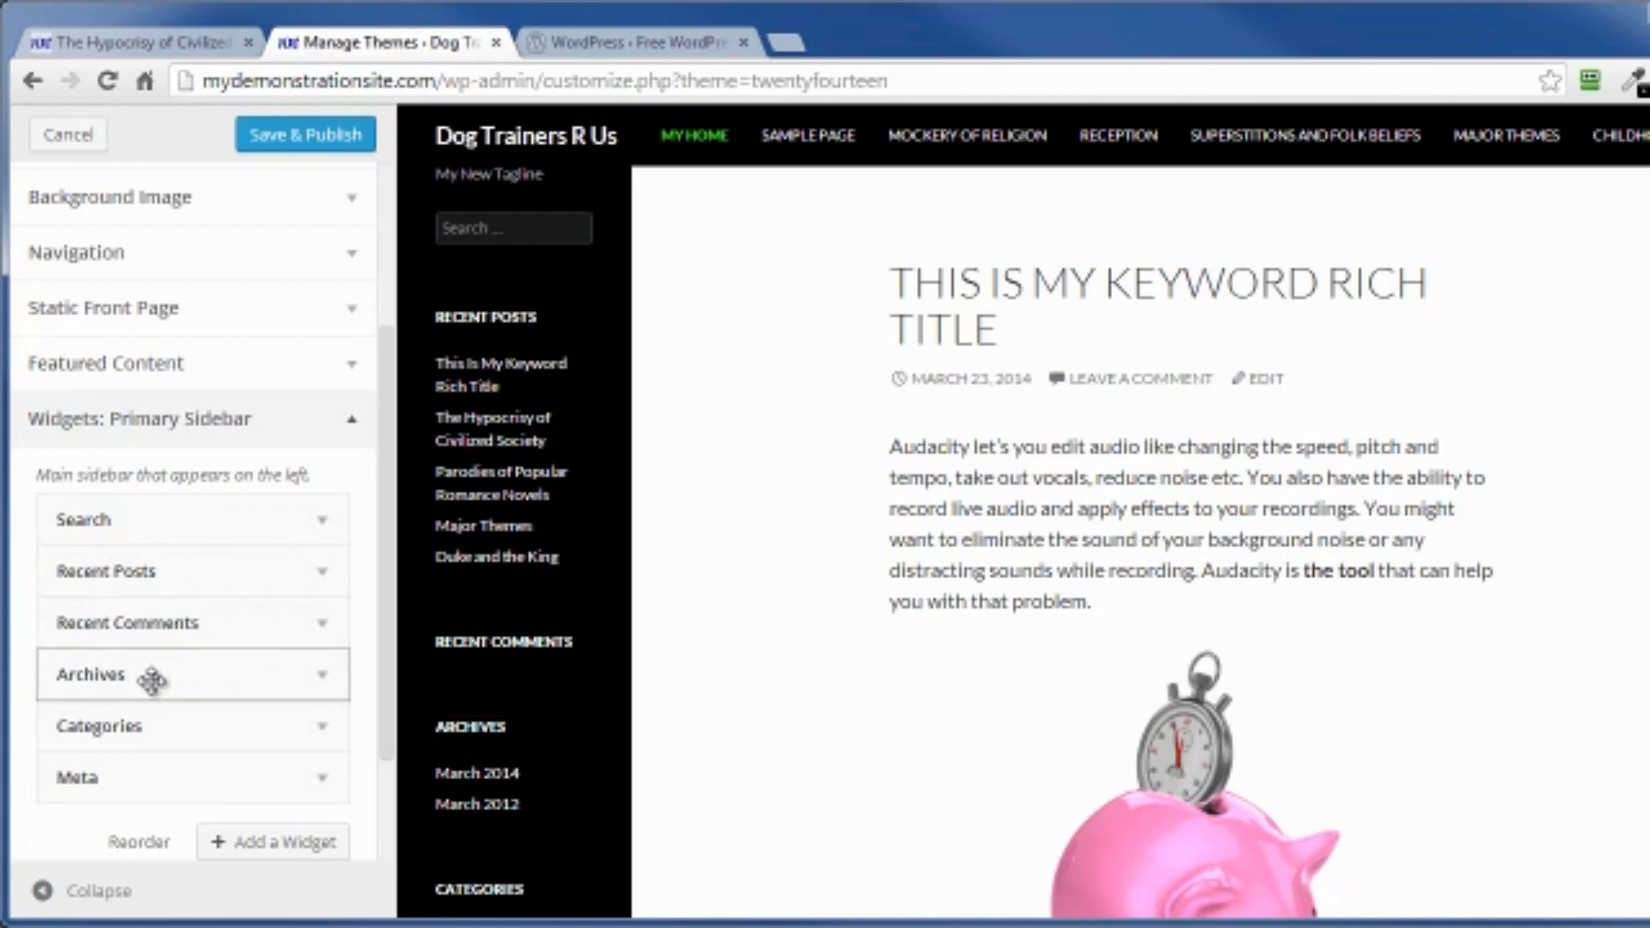
Step: Move the Archives widget to the top of the Primary Sidebar, and add another Recent Comments widget placed above it
{"action": "left_click_drag", "start_coordinate": [140, 680], "coordinate": [142, 512]}
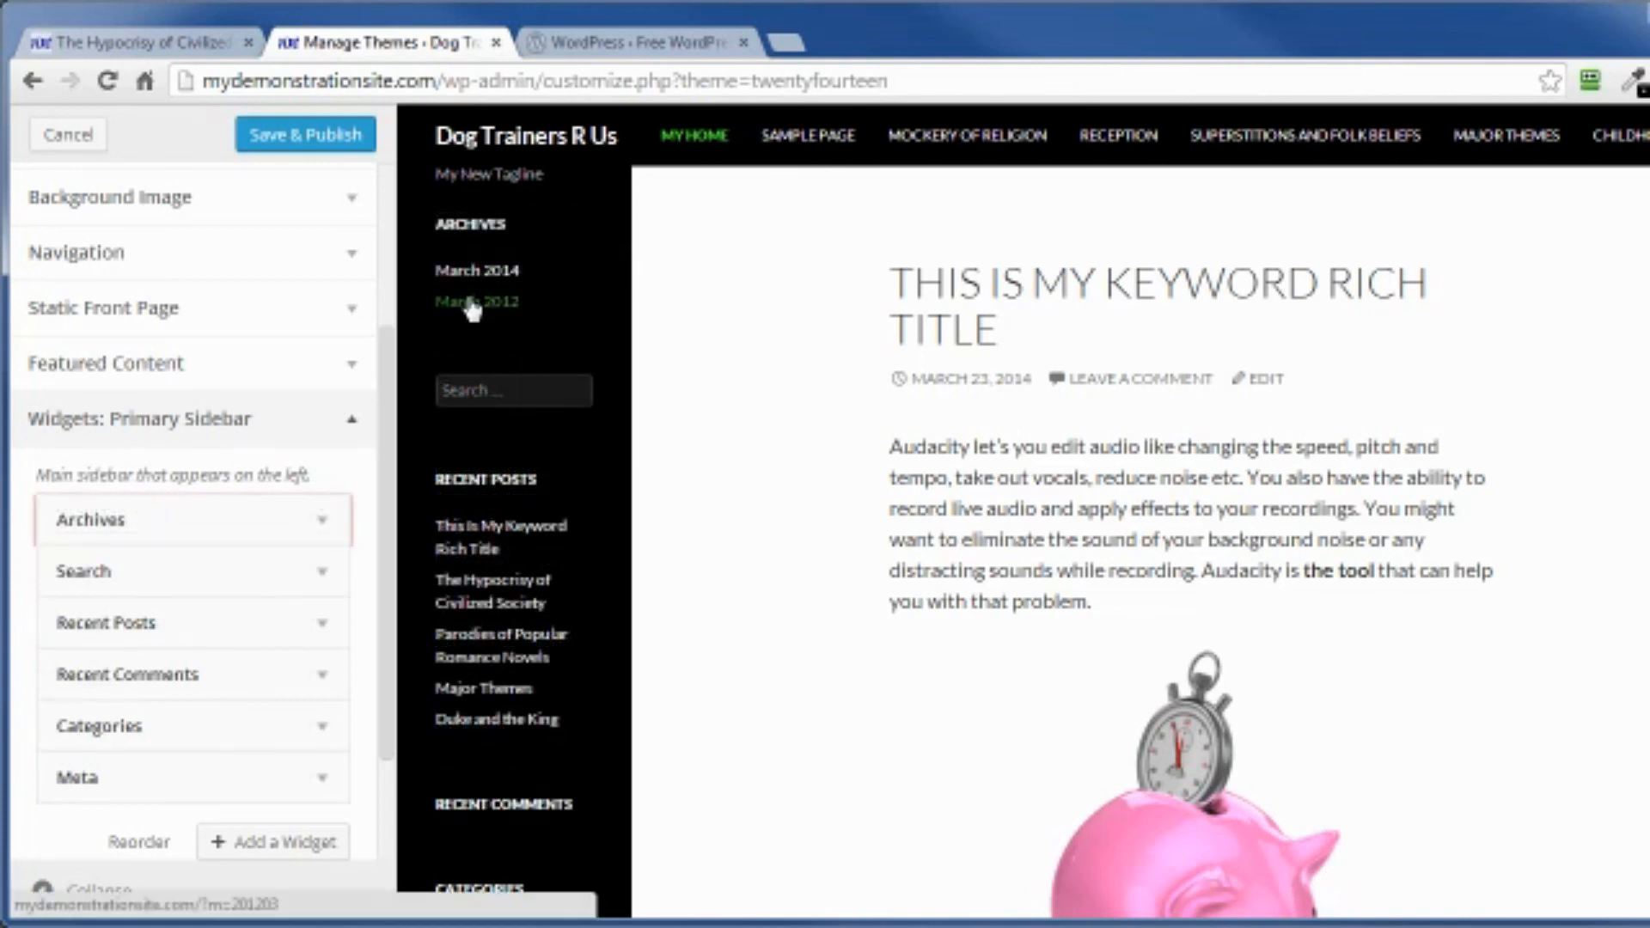
{"action": "left_click", "coordinate": [264, 850]}
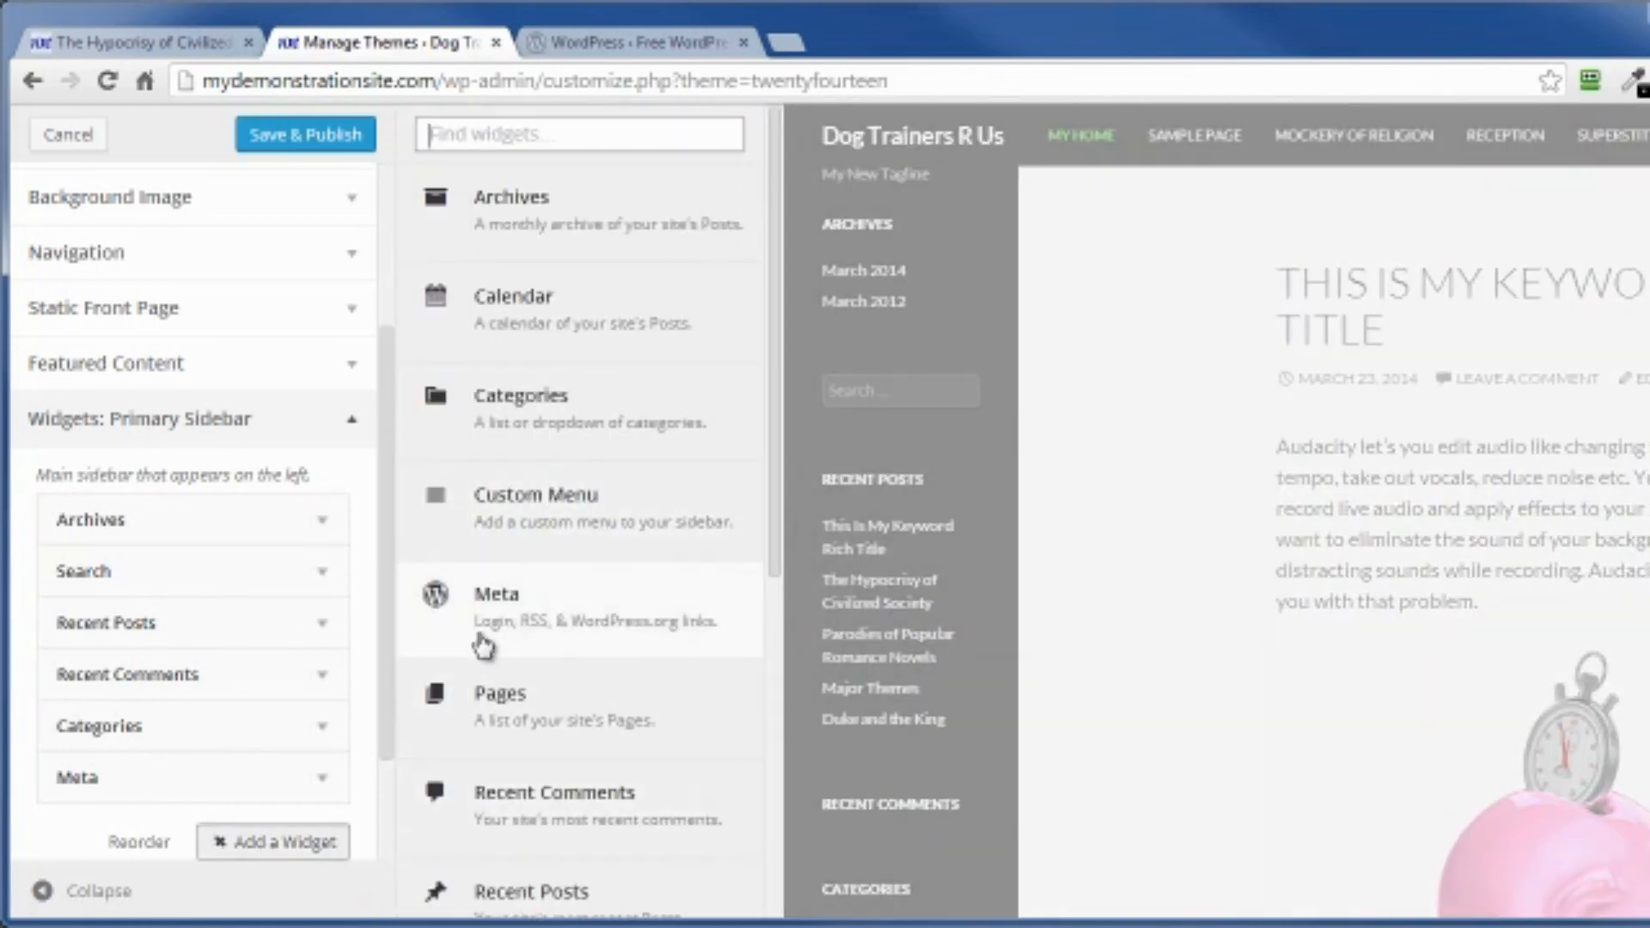
{"action": "left_click", "coordinate": [534, 799]}
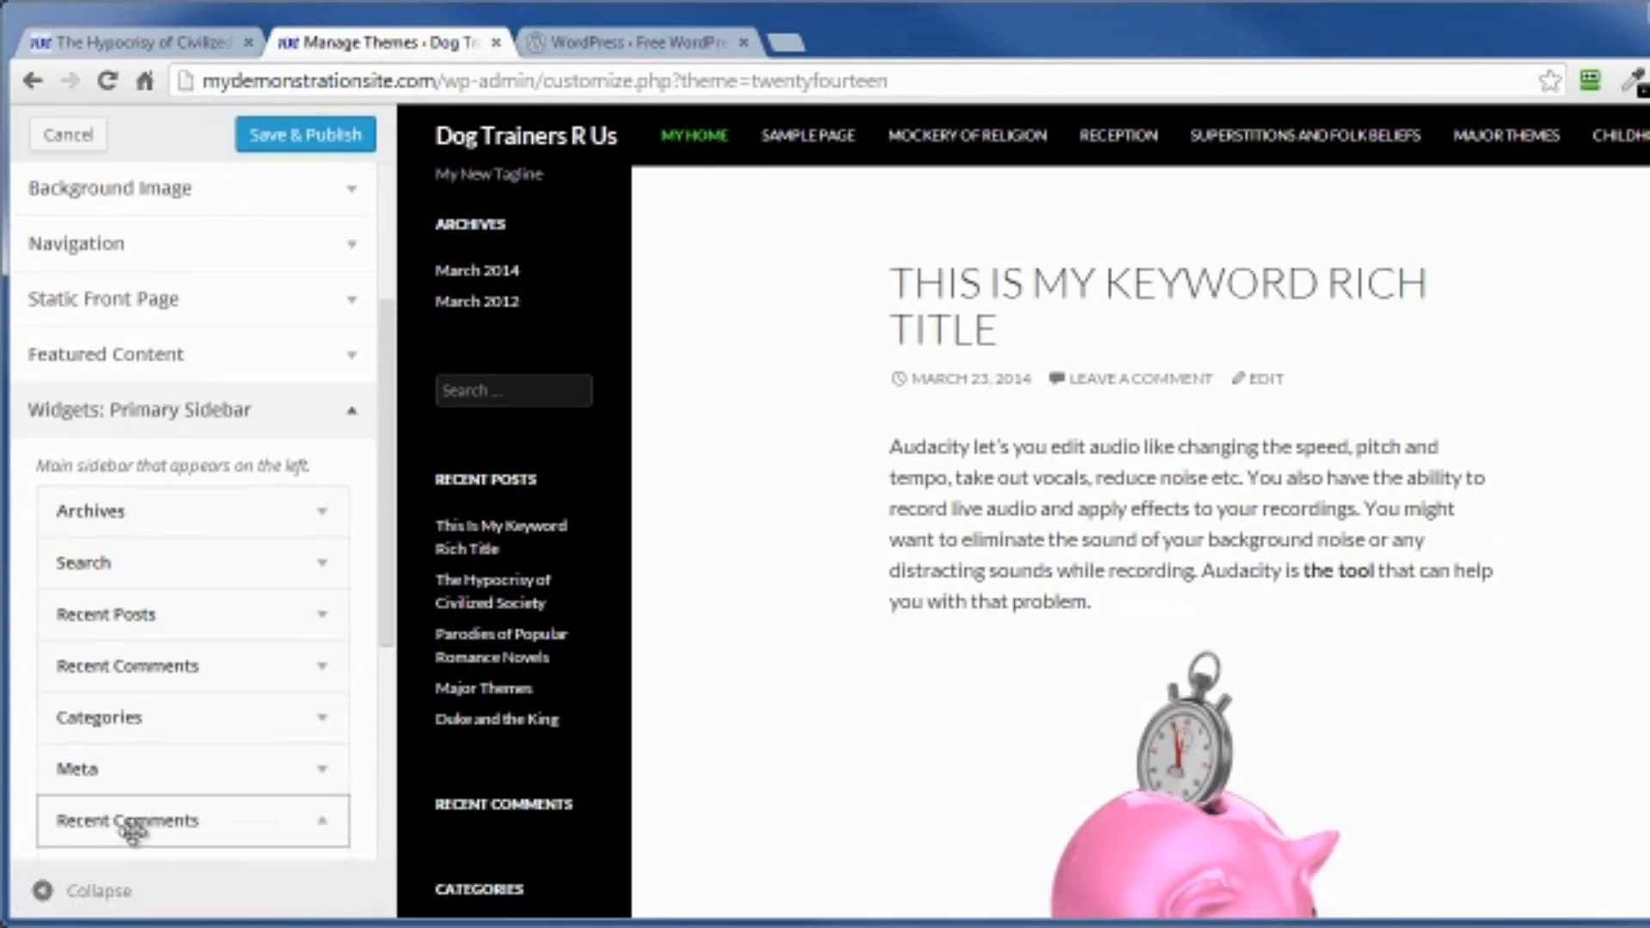
{"action": "left_click_drag", "start_coordinate": [146, 824], "coordinate": [193, 511]}
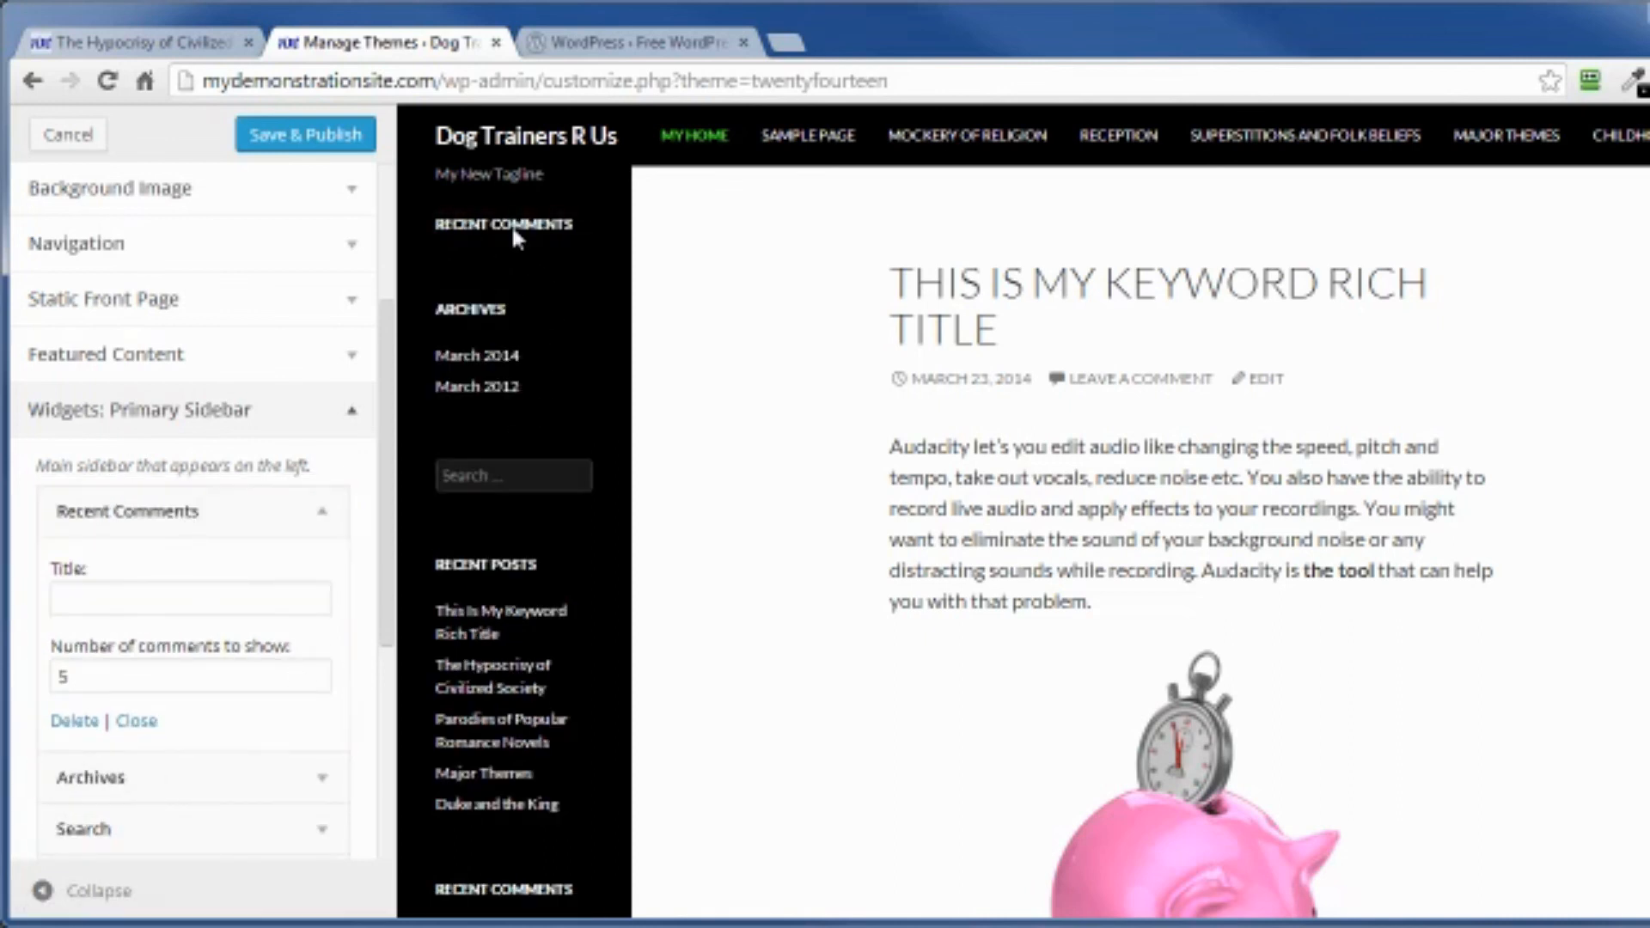
Step: Save and publish the customizer changes, reload the open site page to check them, and return to the installed themes
{"action": "left_click", "coordinate": [292, 136]}
{"action": "left_click", "coordinate": [101, 45]}
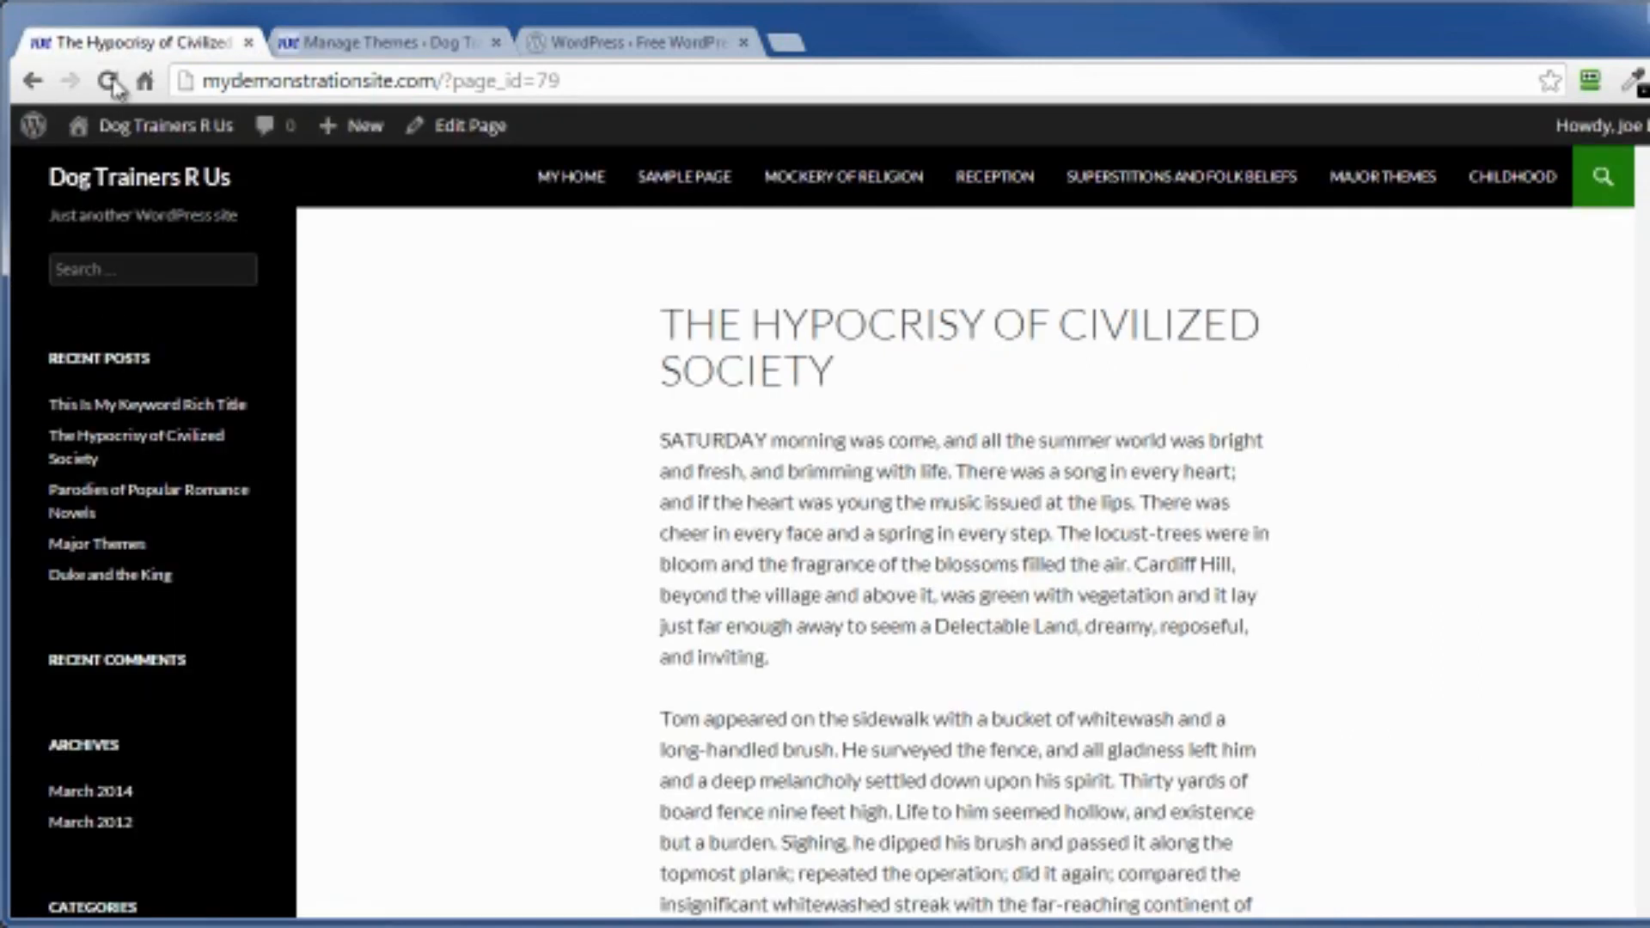
{"action": "left_click", "coordinate": [108, 82]}
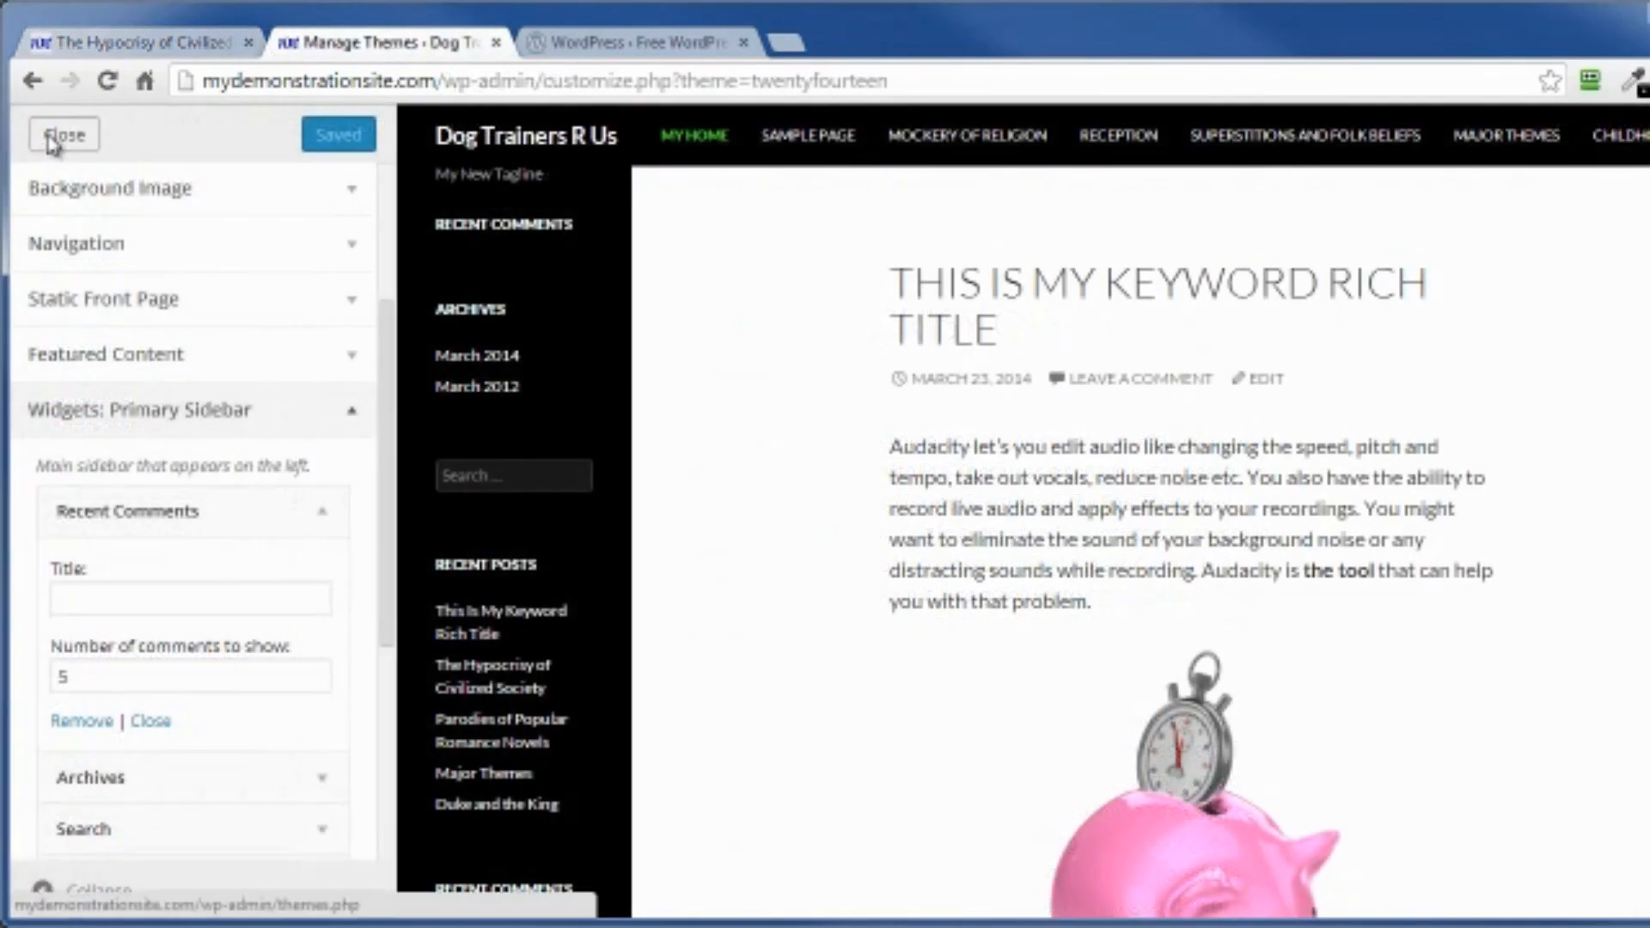
{"action": "left_click", "coordinate": [52, 140]}
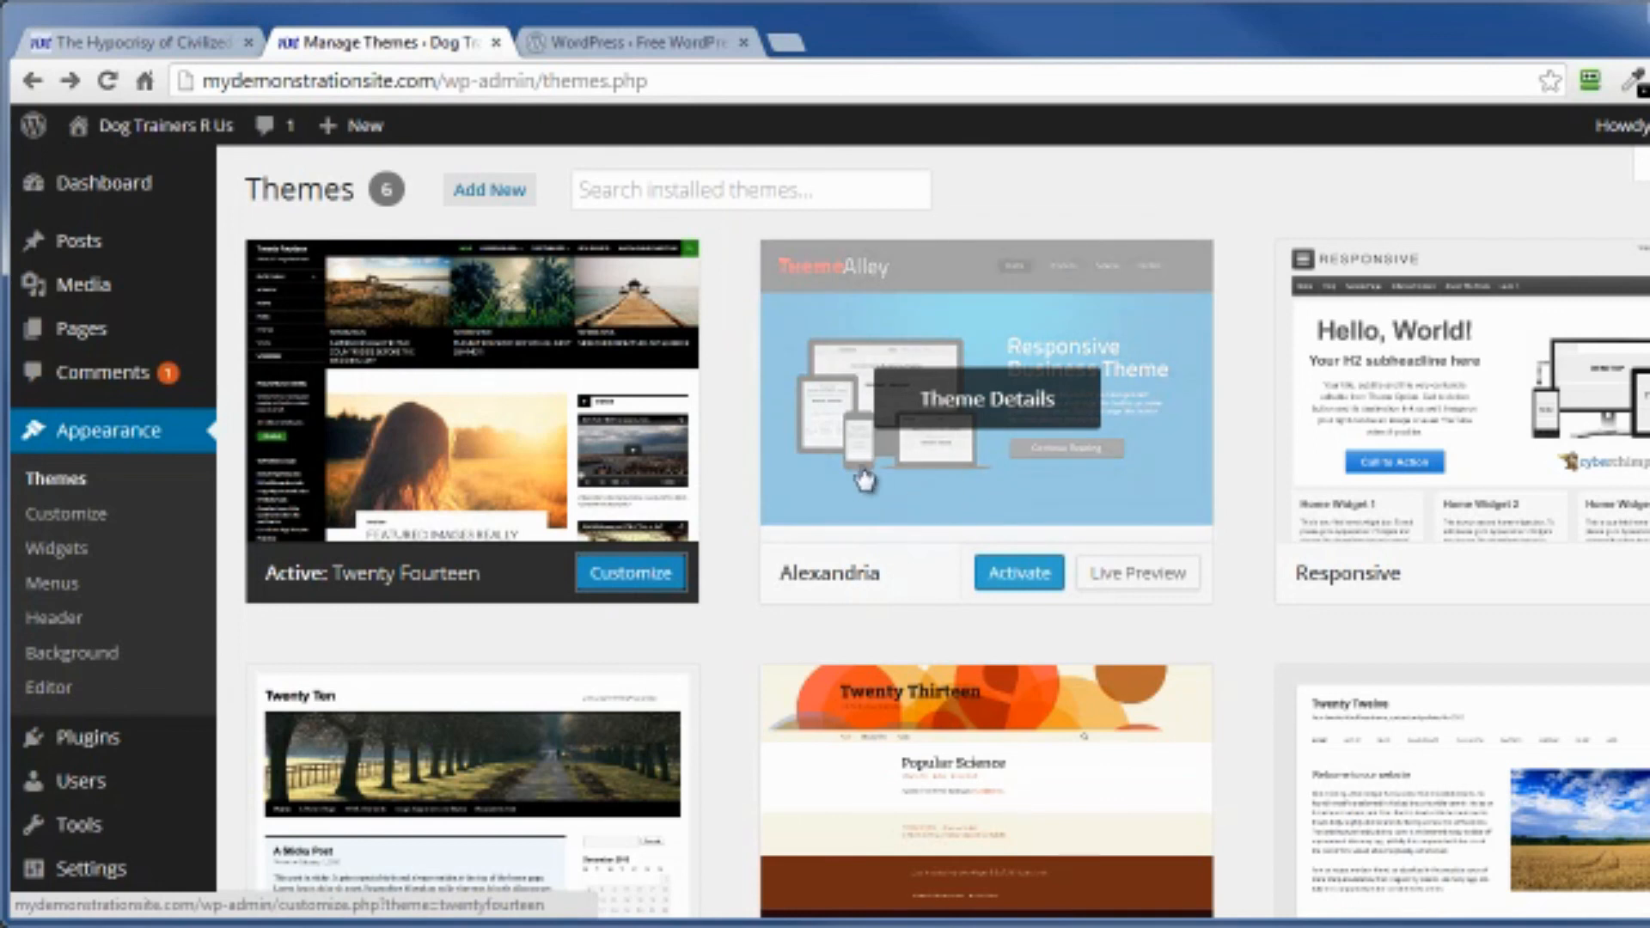
Step: Delete the inactive Alexandria theme from its theme details, narrowing the browser window to reach the option
{"action": "left_click", "coordinate": [877, 478]}
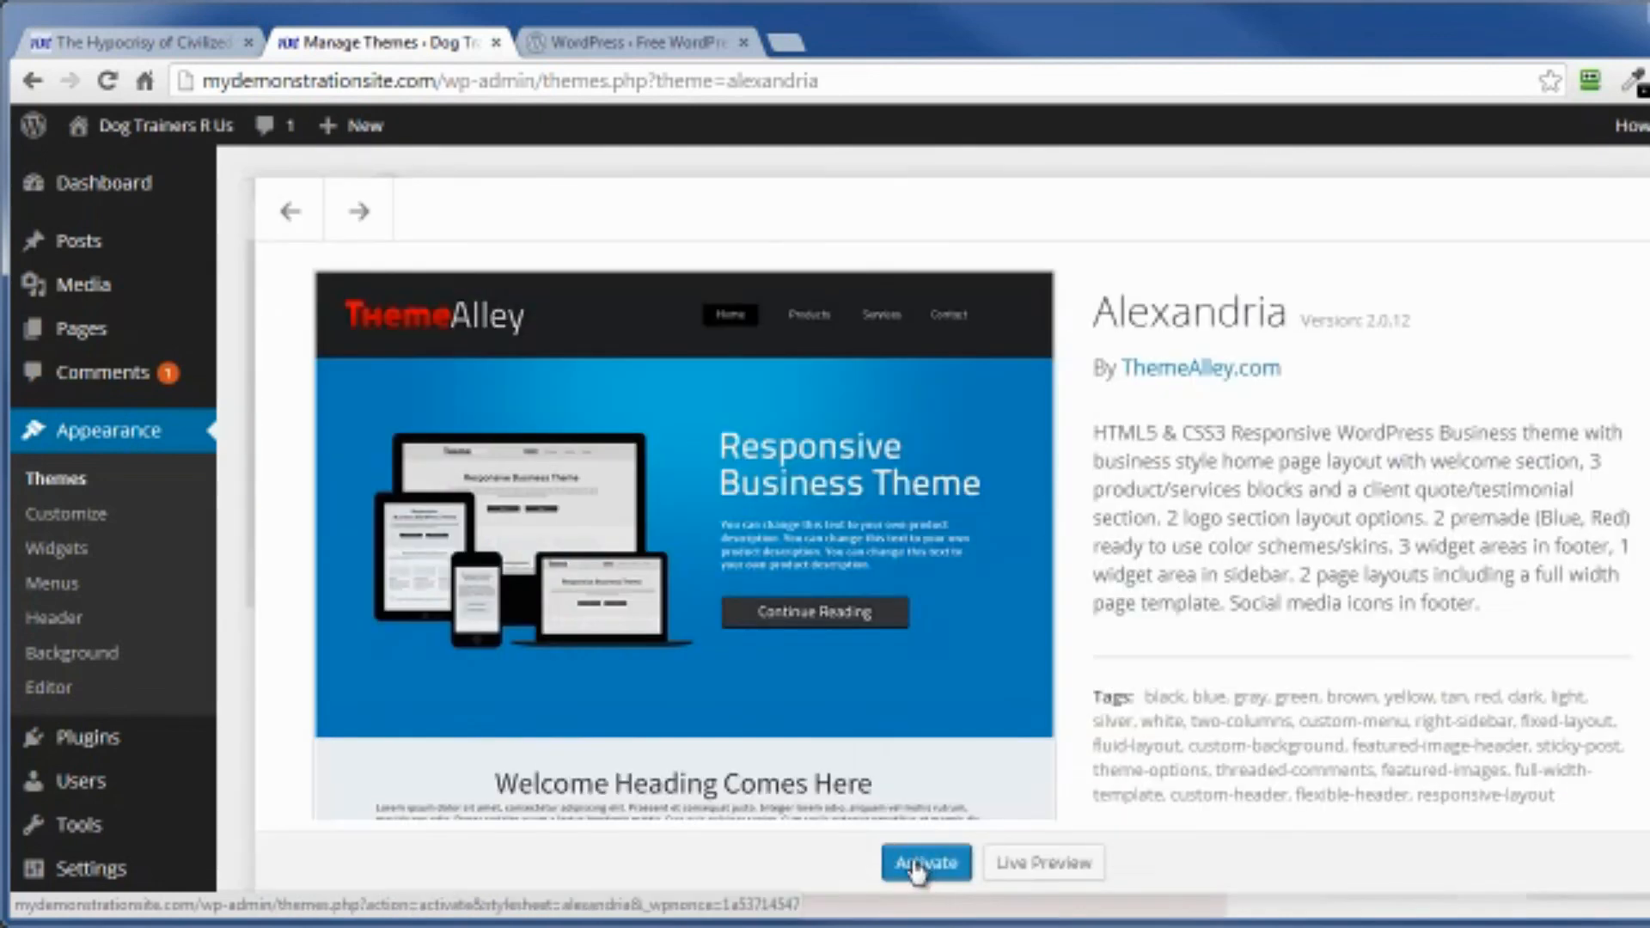
{"action": "left_click", "coordinate": [1038, 864]}
{"action": "left_click_drag", "start_coordinate": [1649, 756], "coordinate": [1643, 756]}
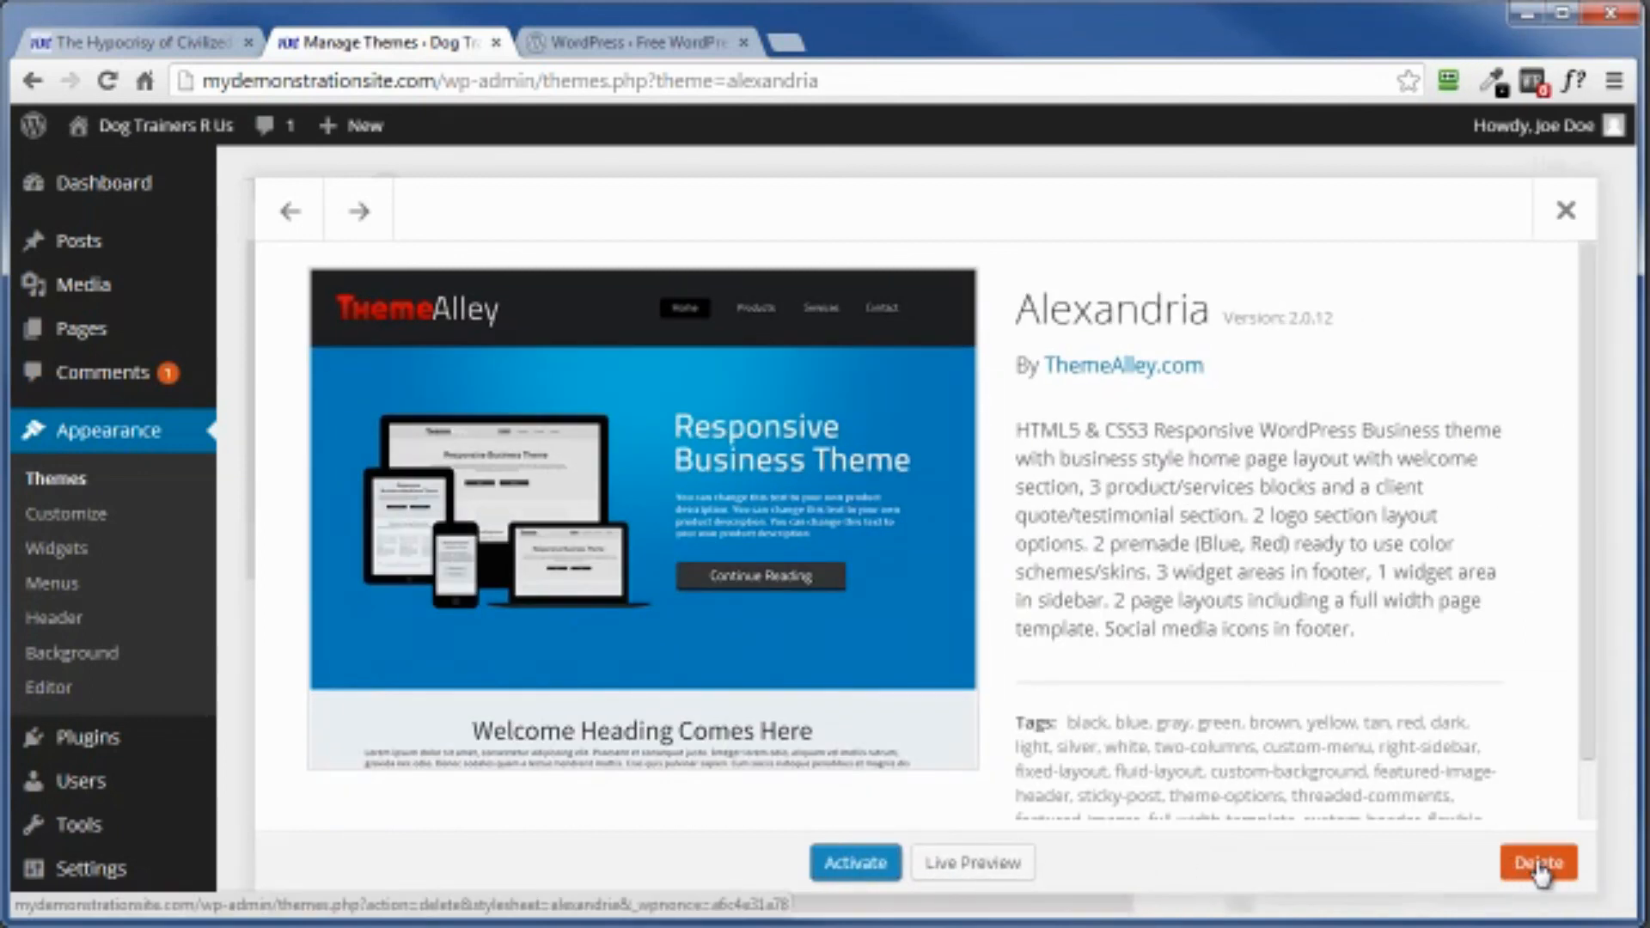
{"action": "left_click", "coordinate": [1538, 864]}
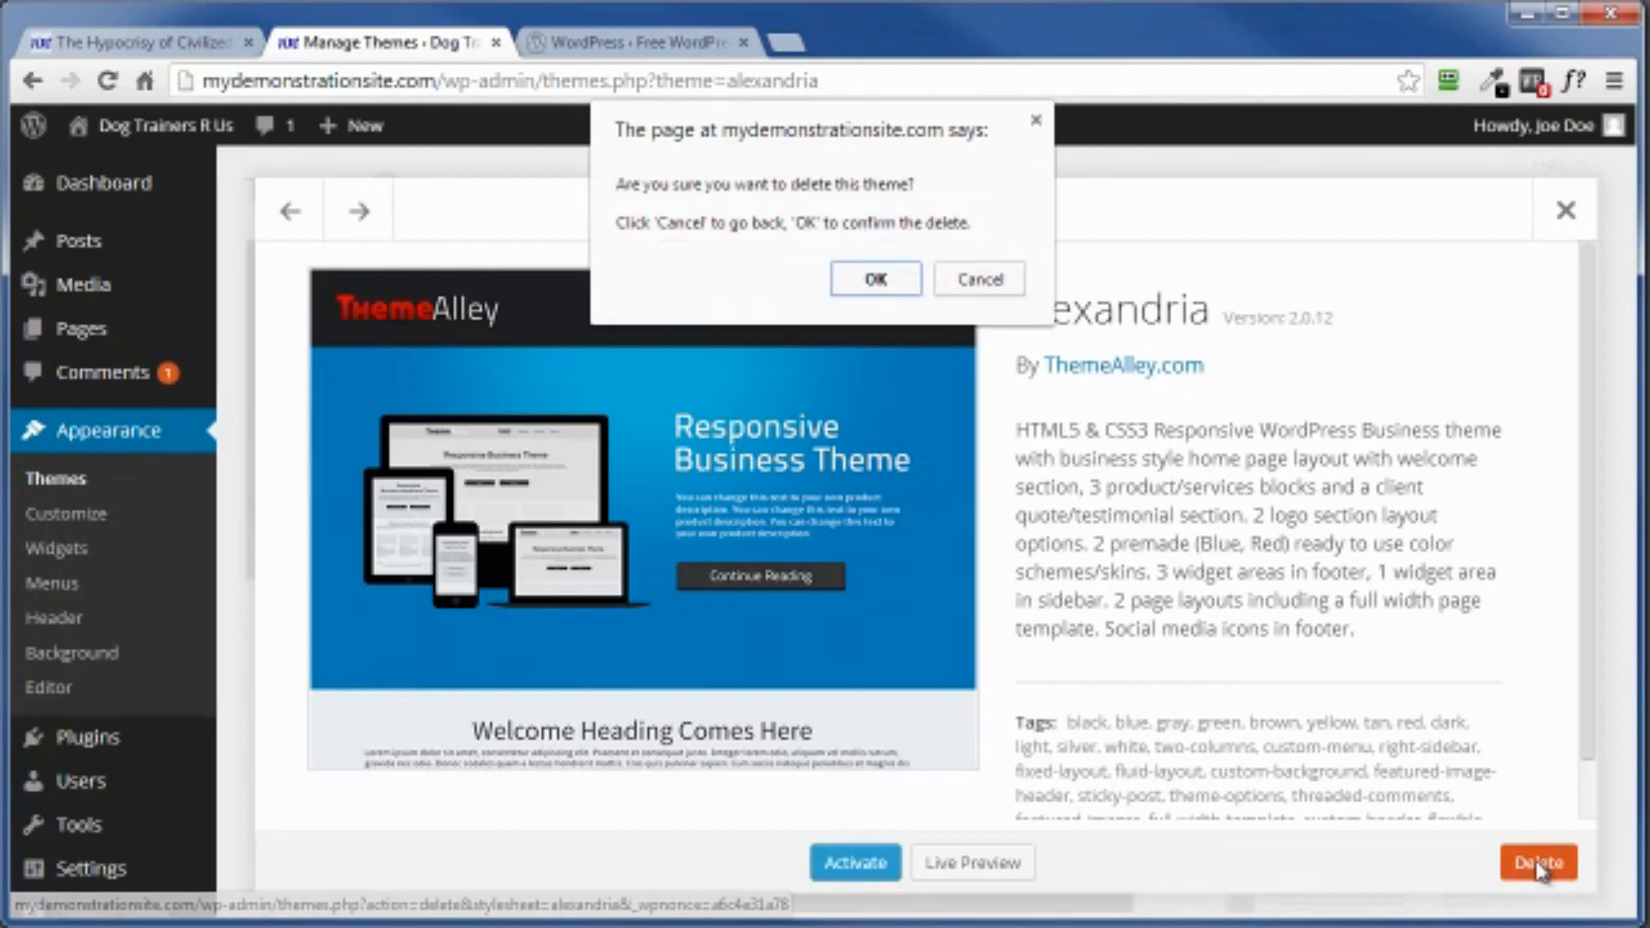
{"action": "left_click", "coordinate": [876, 279]}
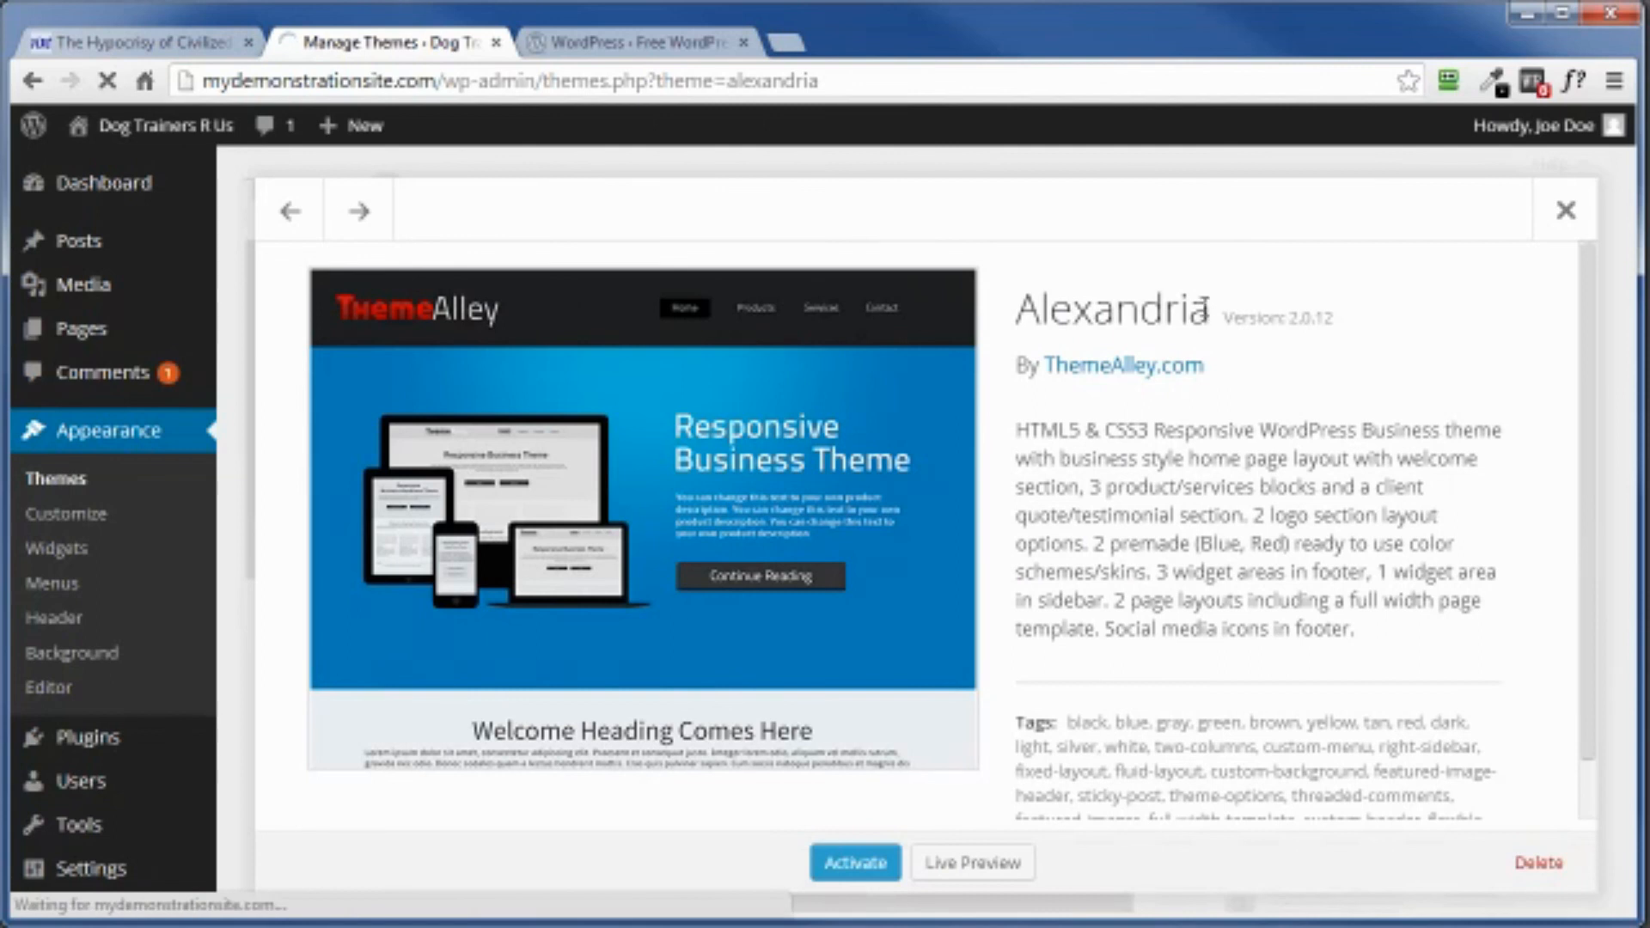